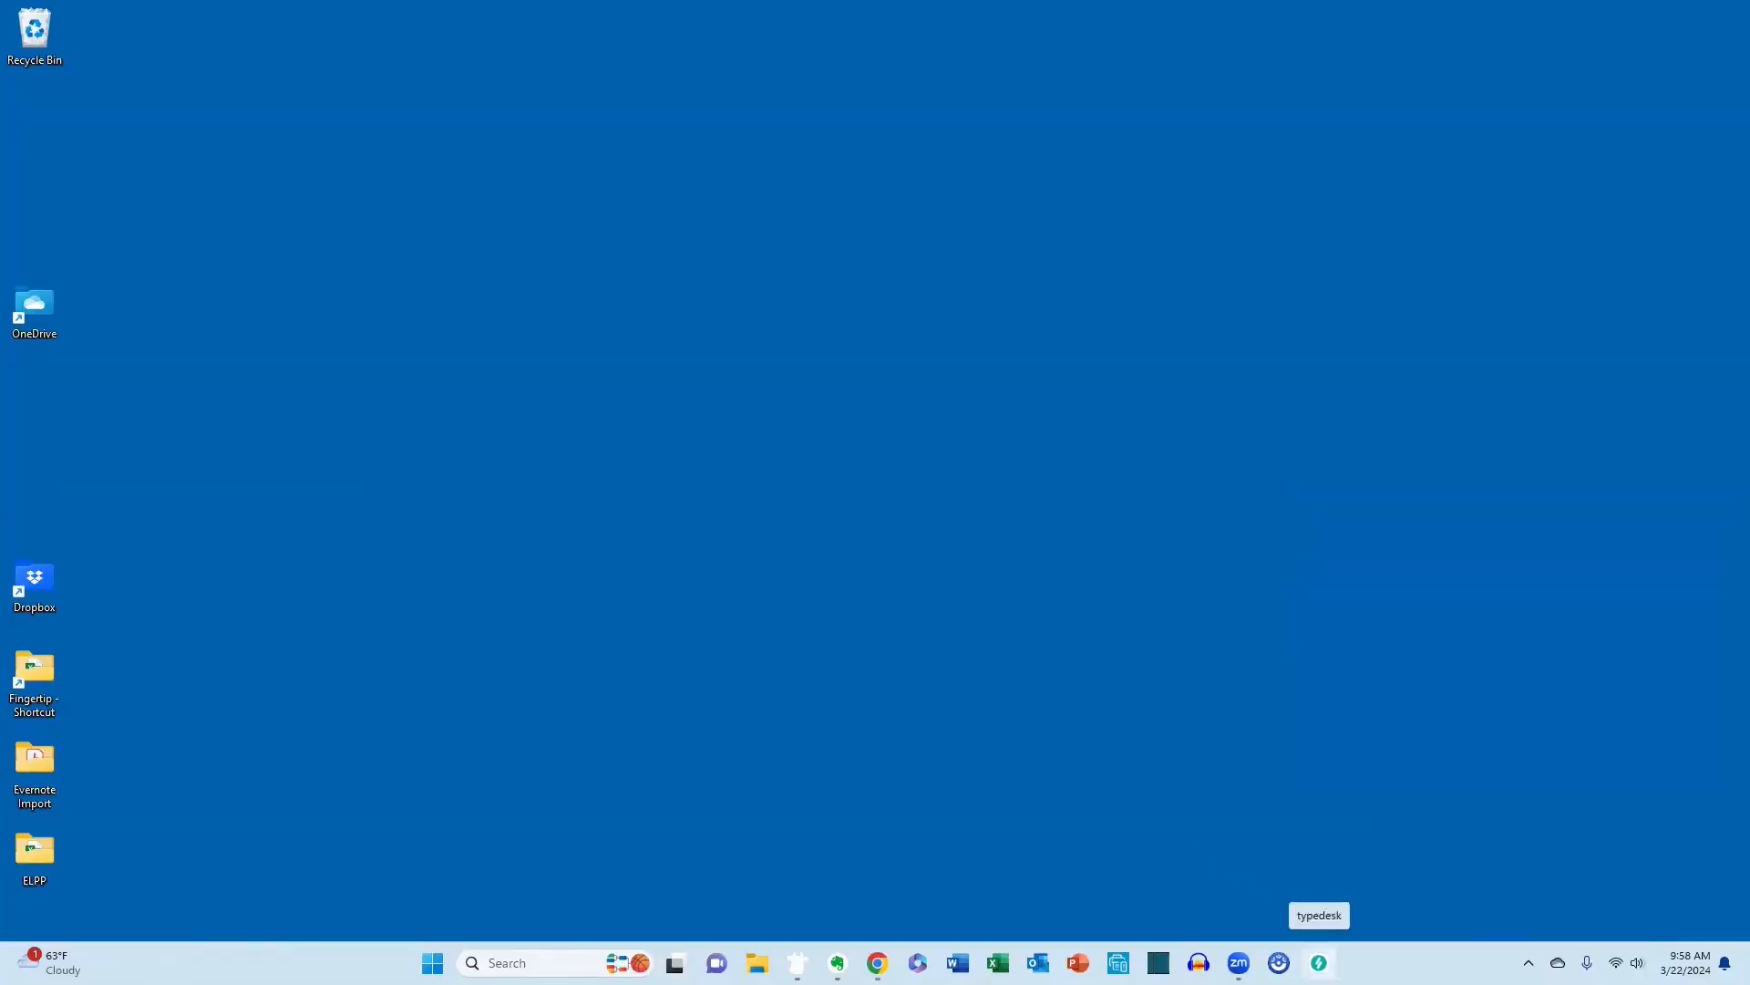
Open typedesk and paste the copied spreadsheet explanation from the clipboard history into a new template.
click(1320, 963)
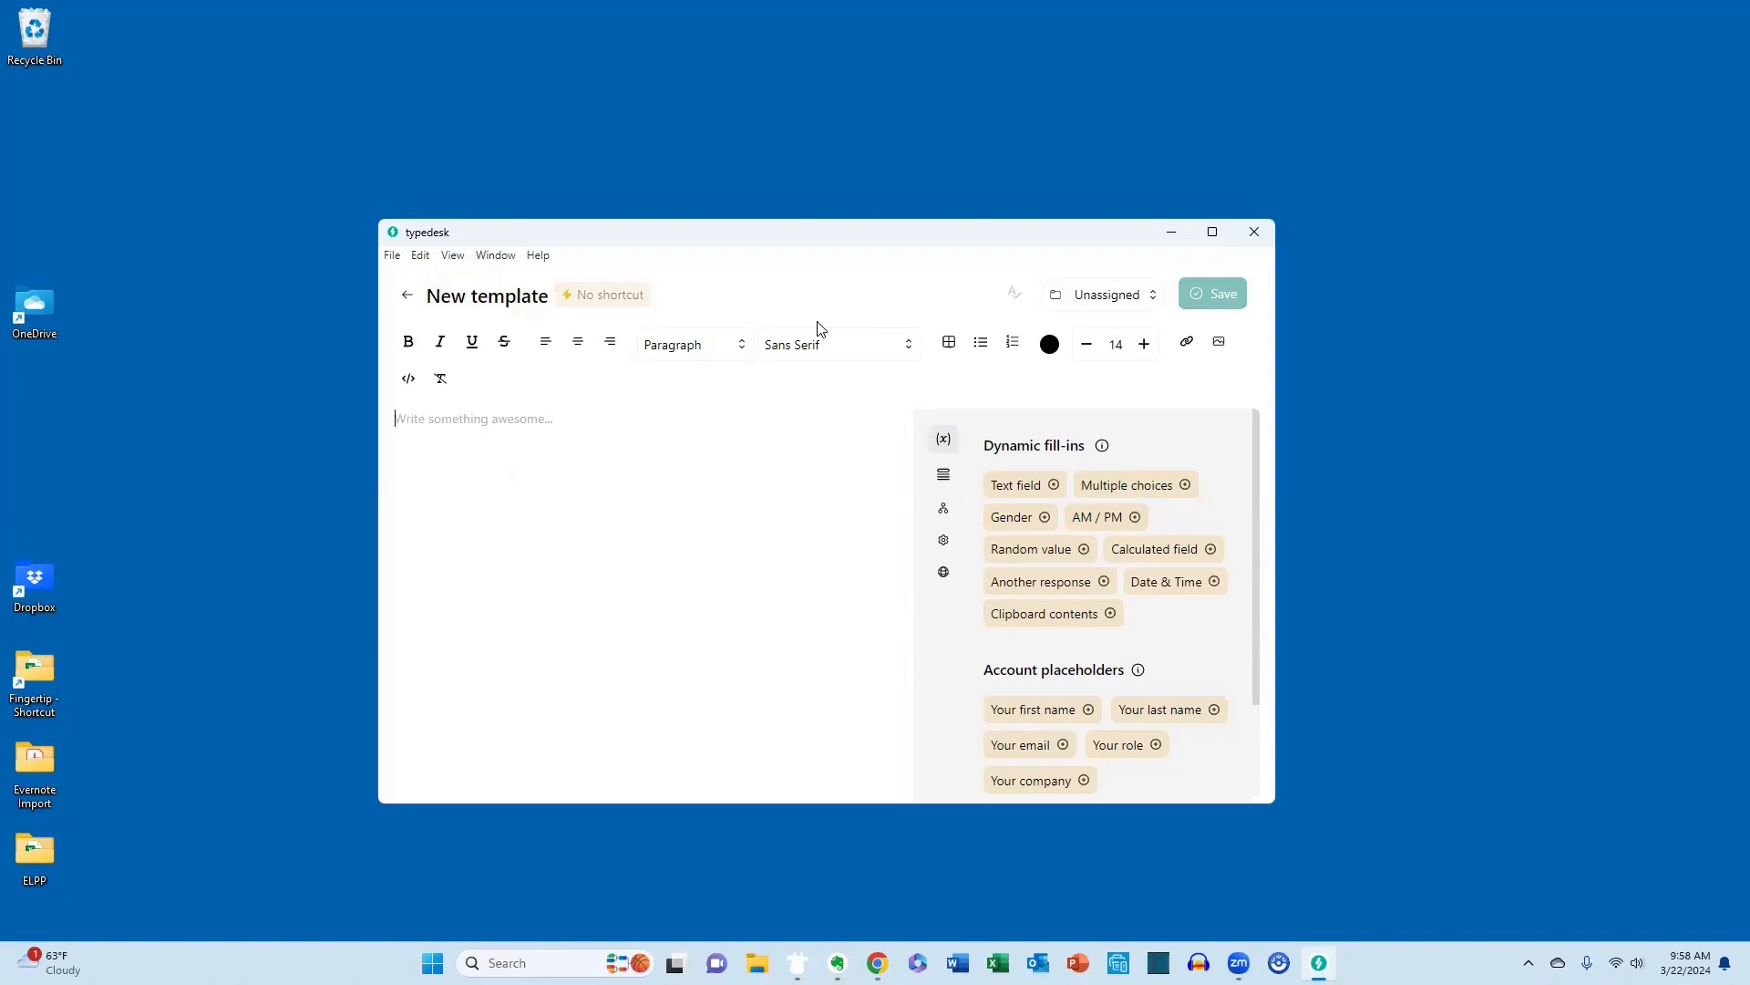
key(super+v)
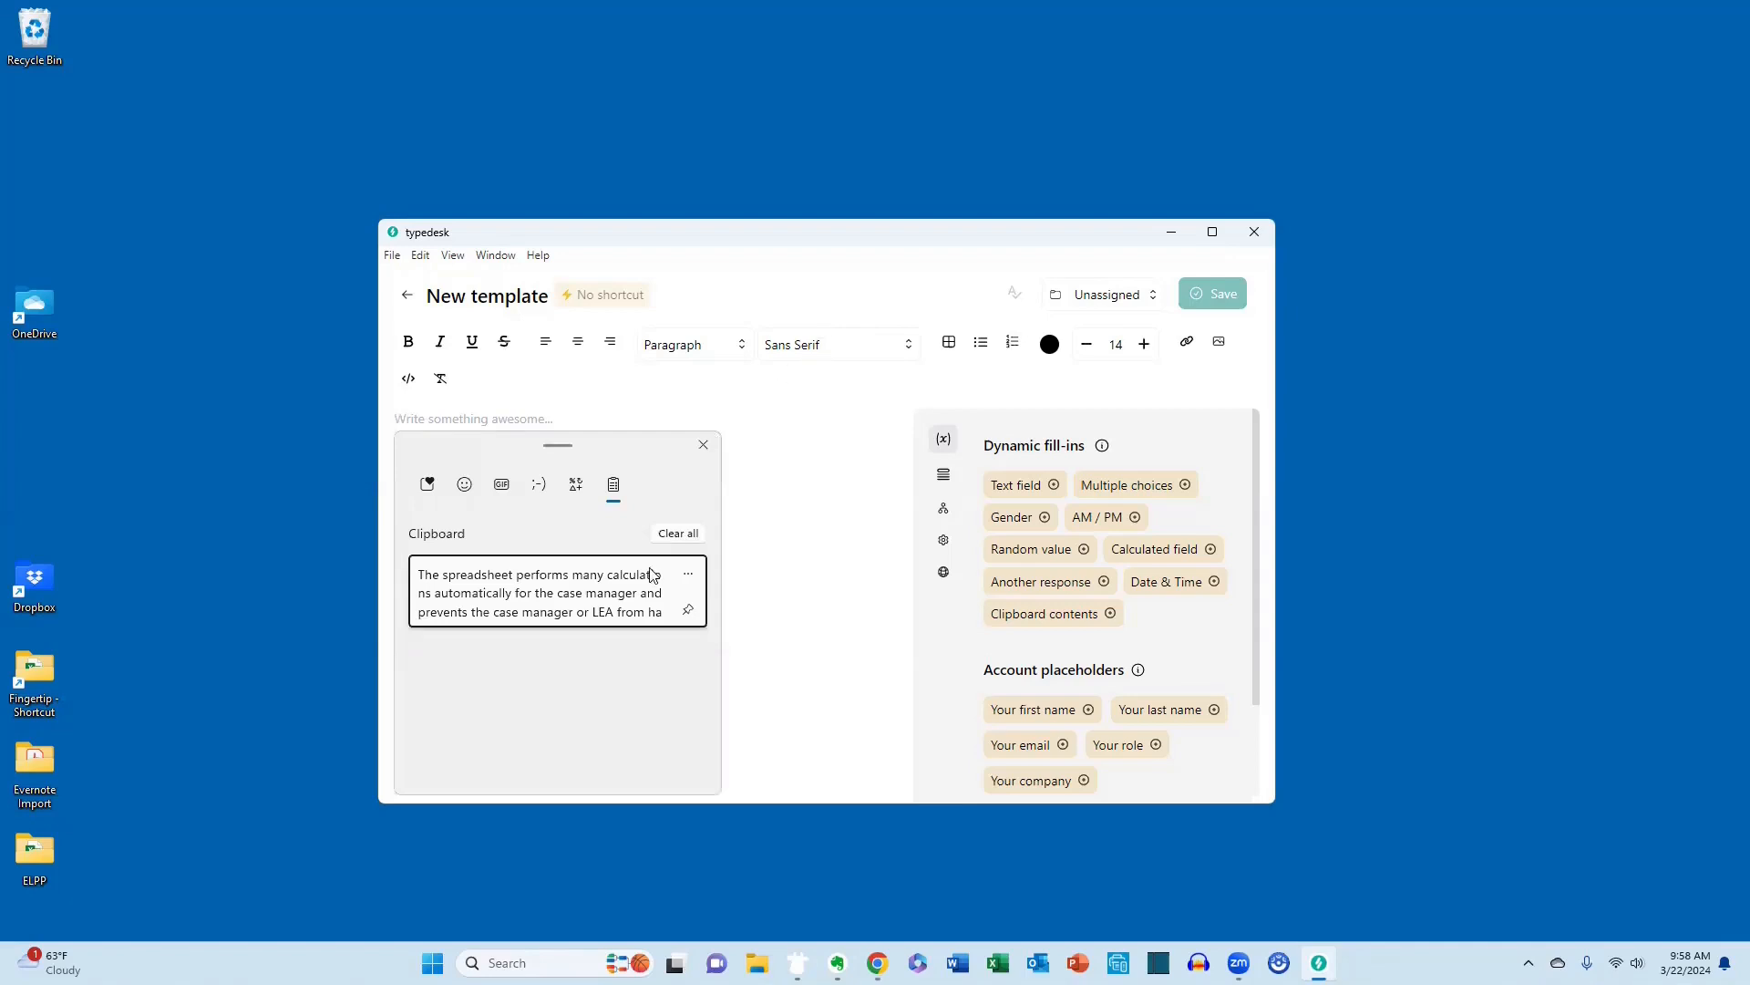
click(633, 590)
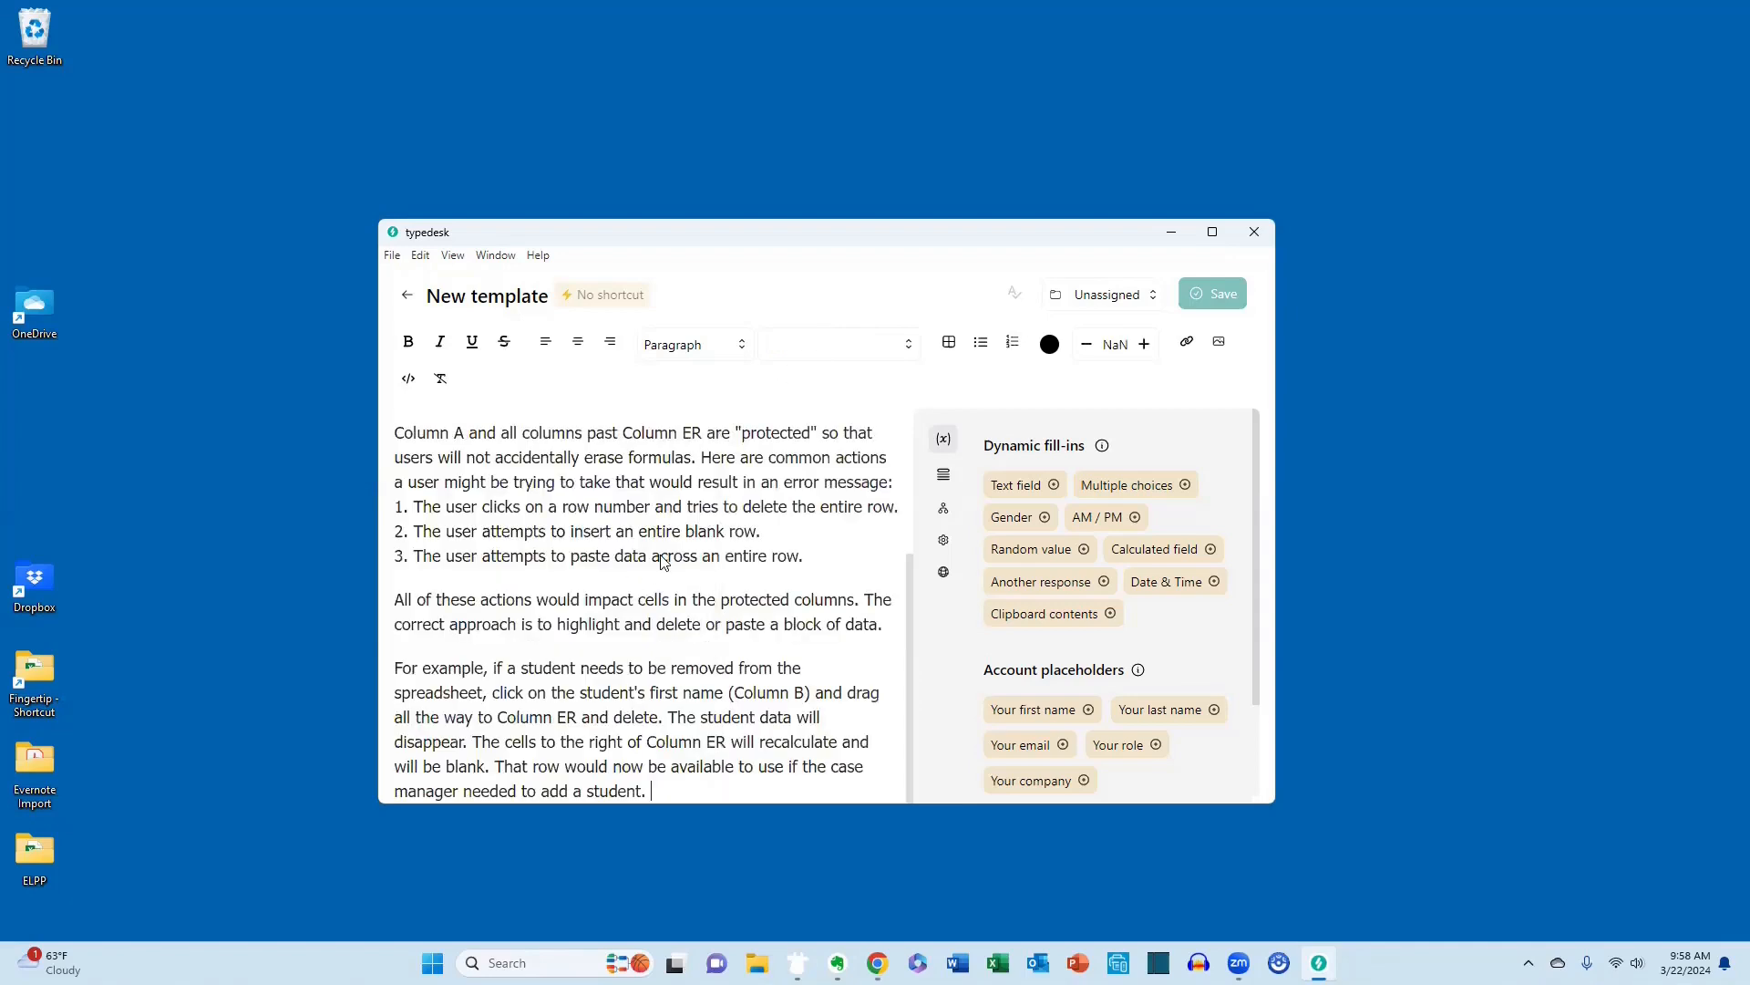
Name the template ELPP and give it the autofill shortcut elpp.
triple_click(506, 307)
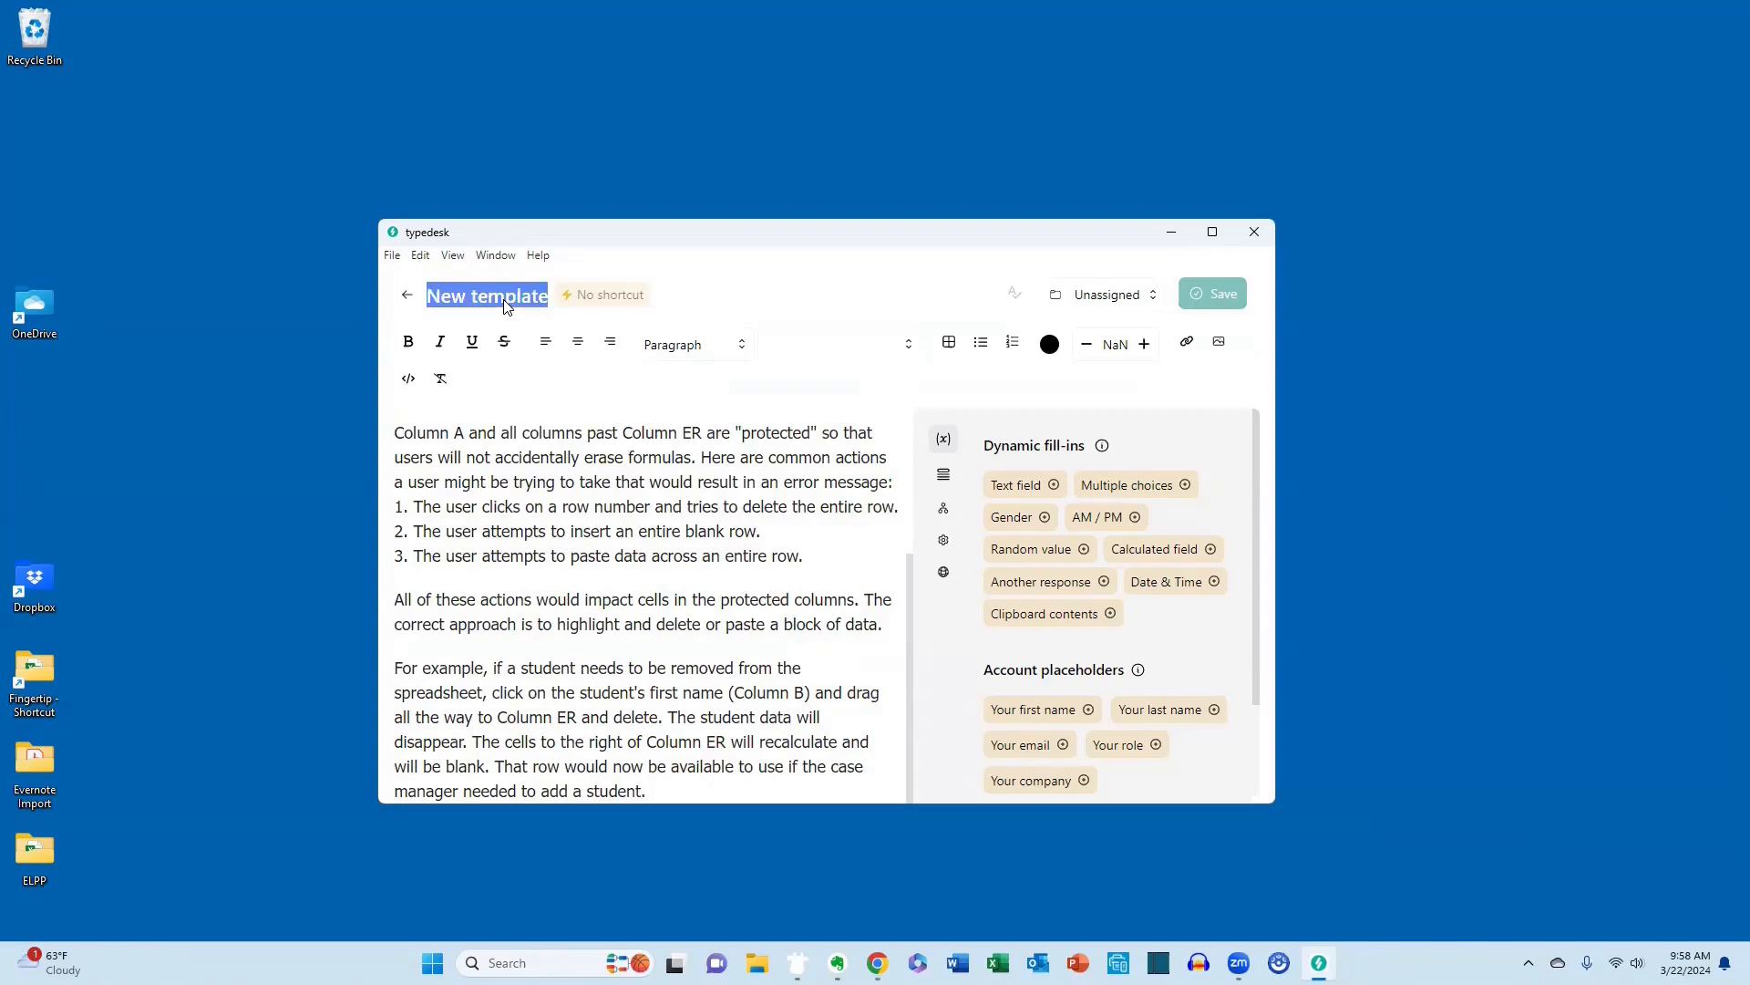
text(ELPP)
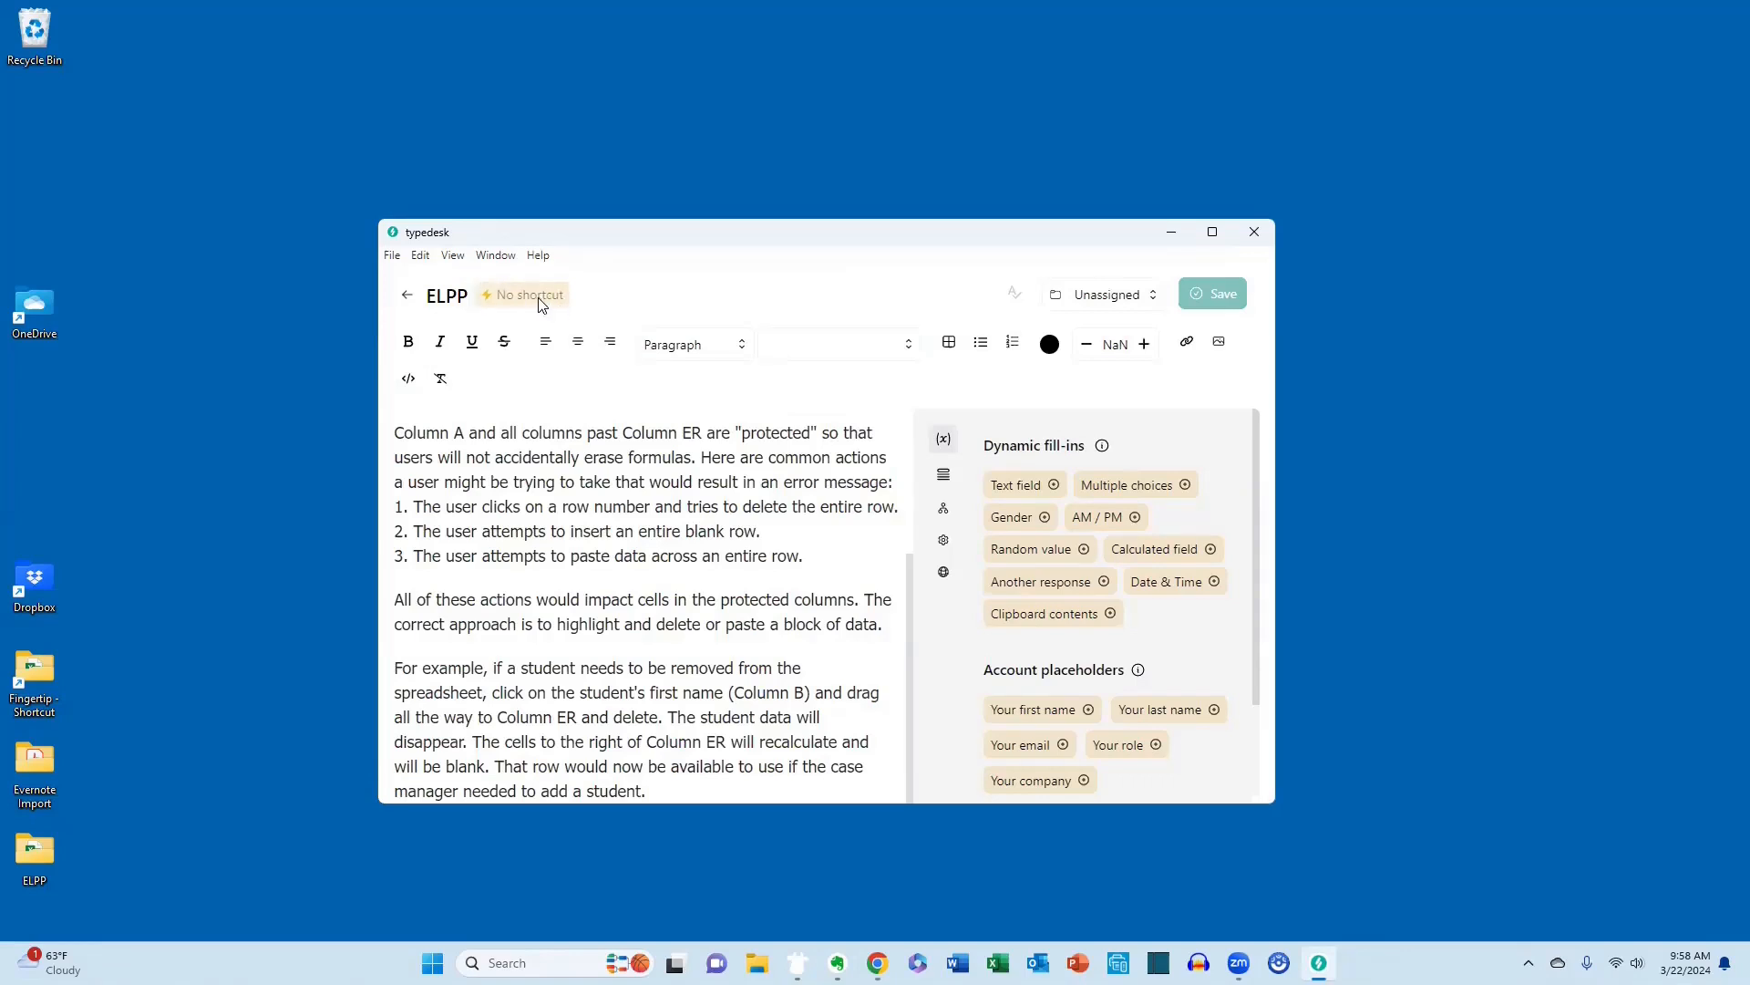
click(538, 301)
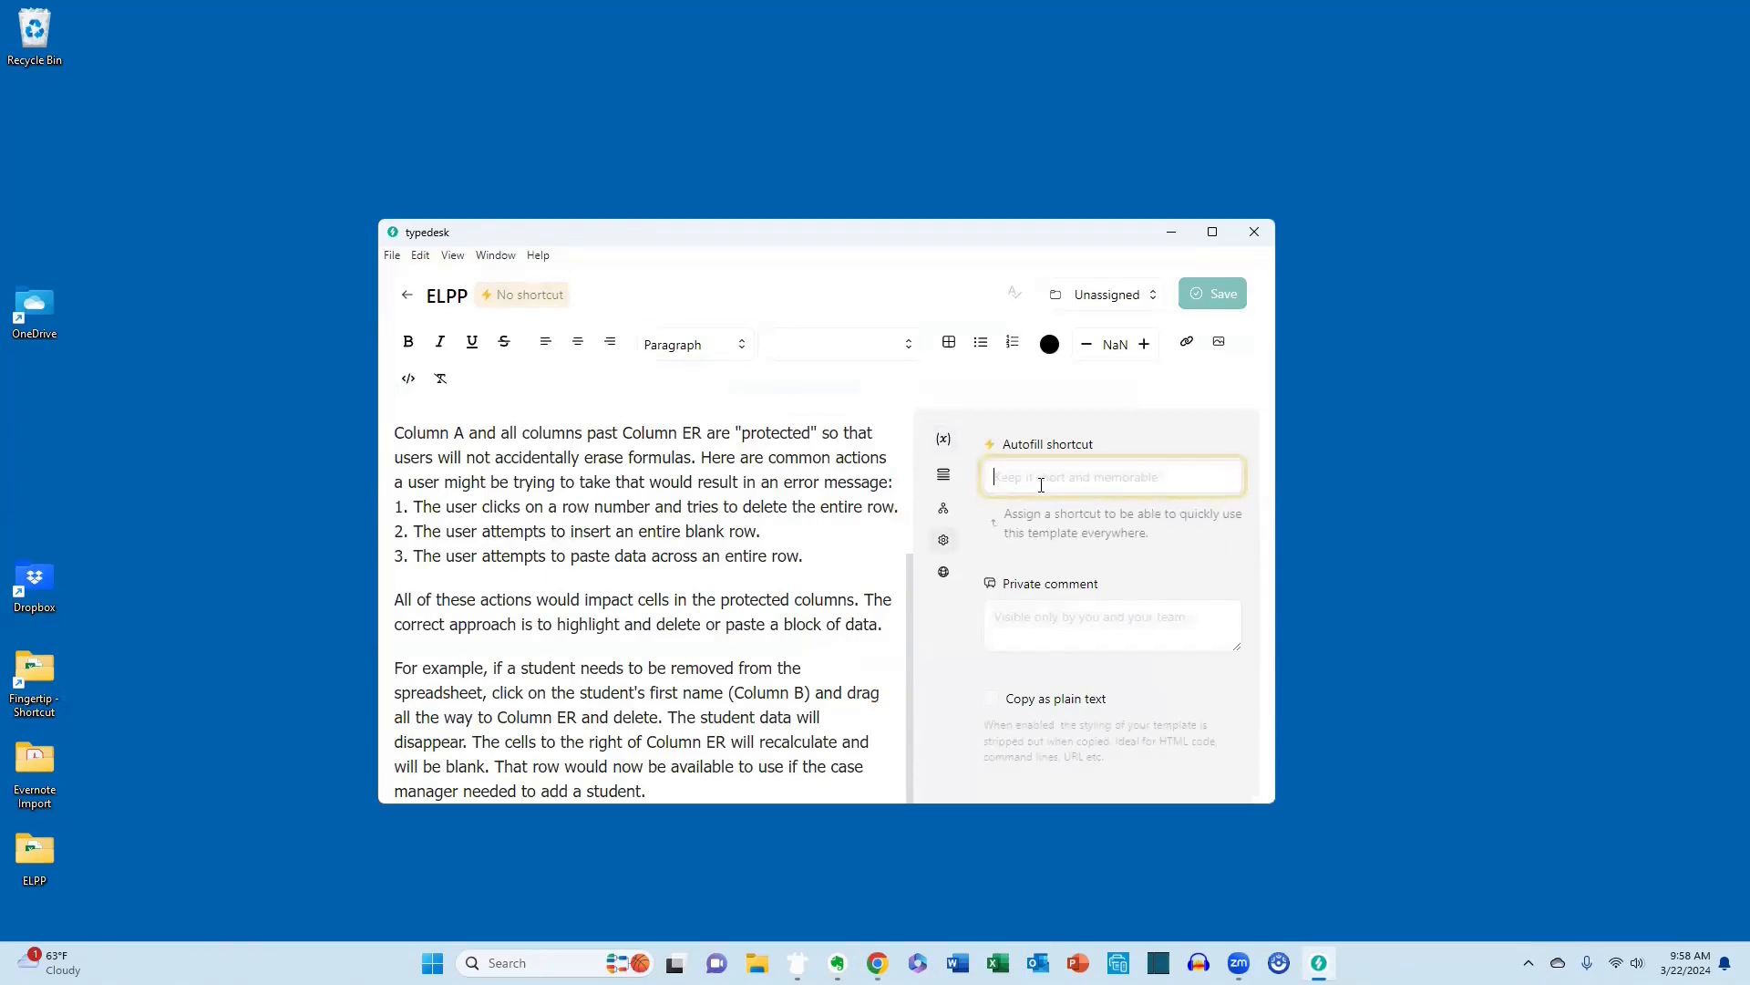
text(elp)
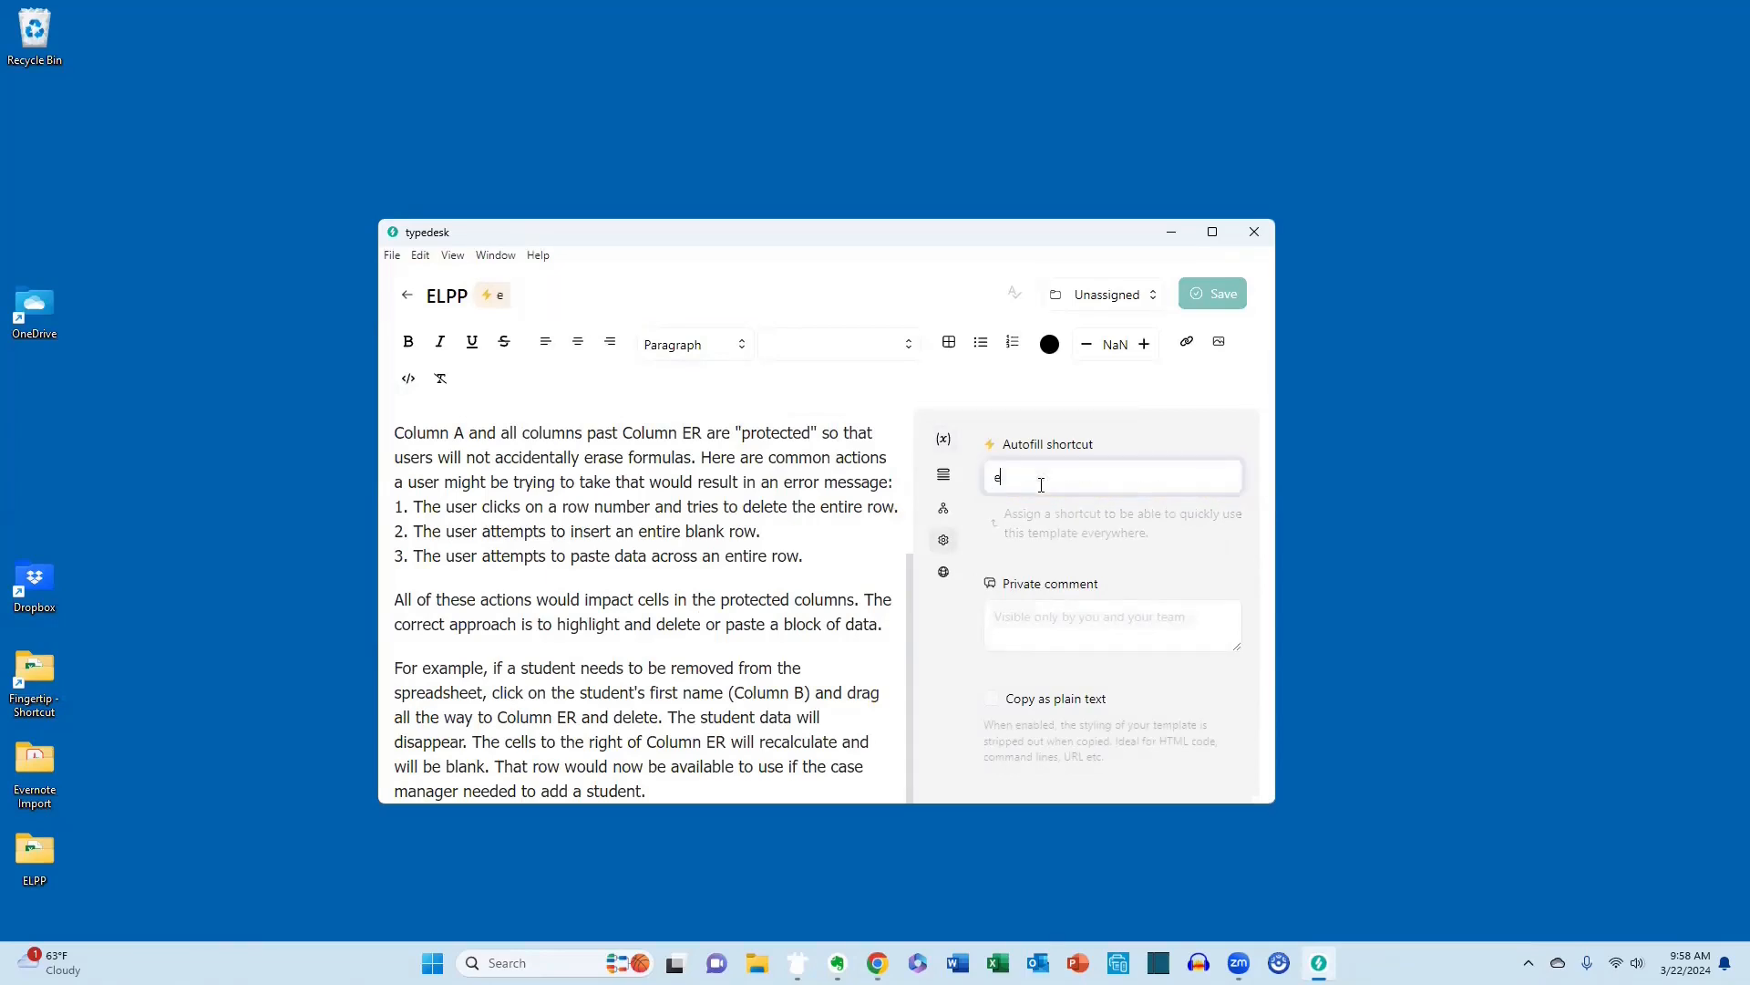
text(p)
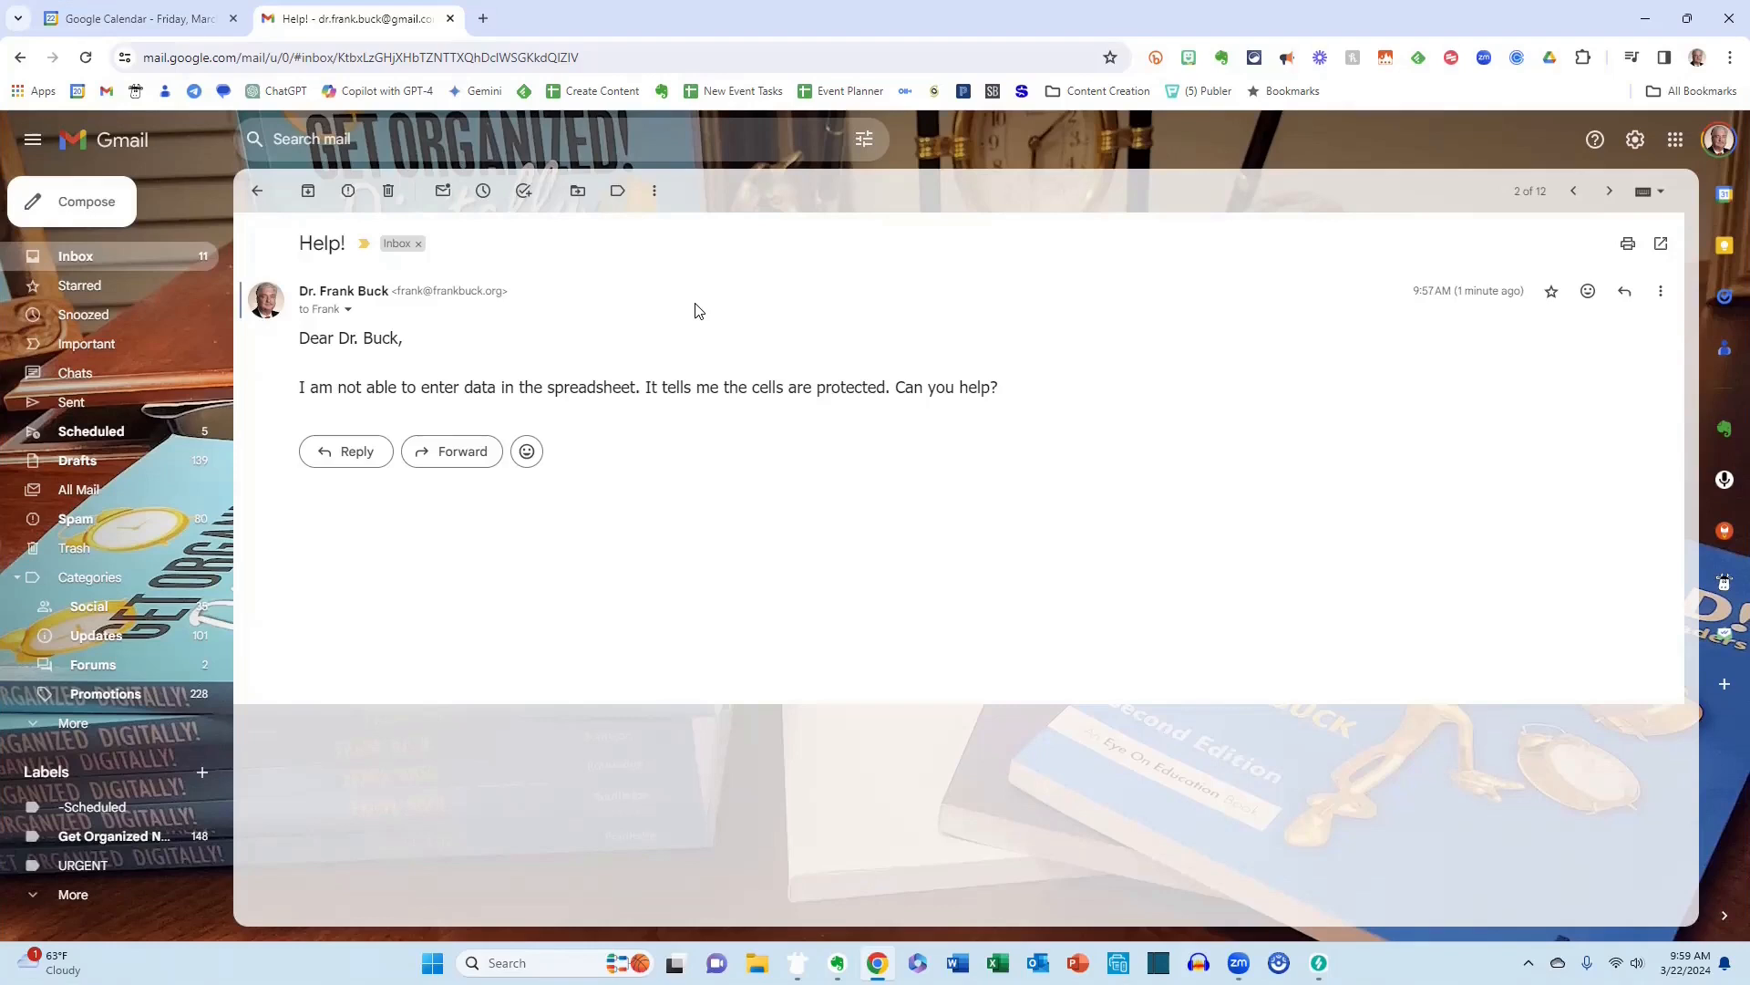
In Gmail, start a reply to the "Help!" message and enter the template shortcut .elpp in its body.
text(r.el)
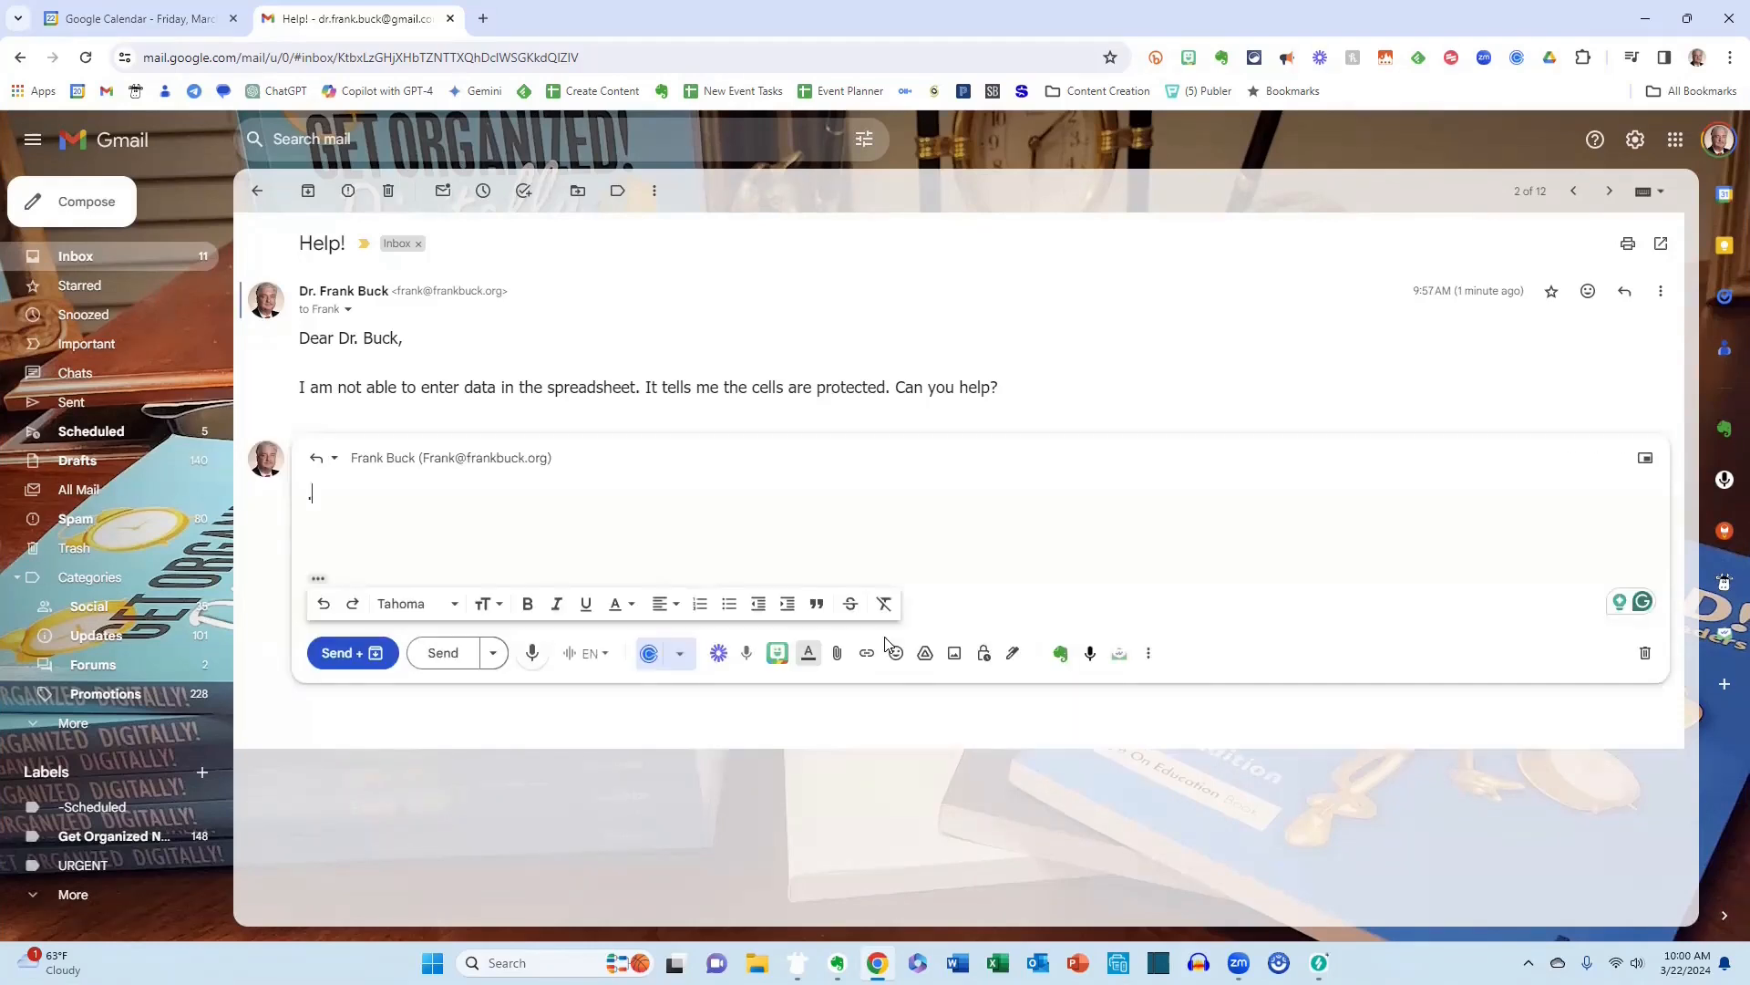
text(pp)
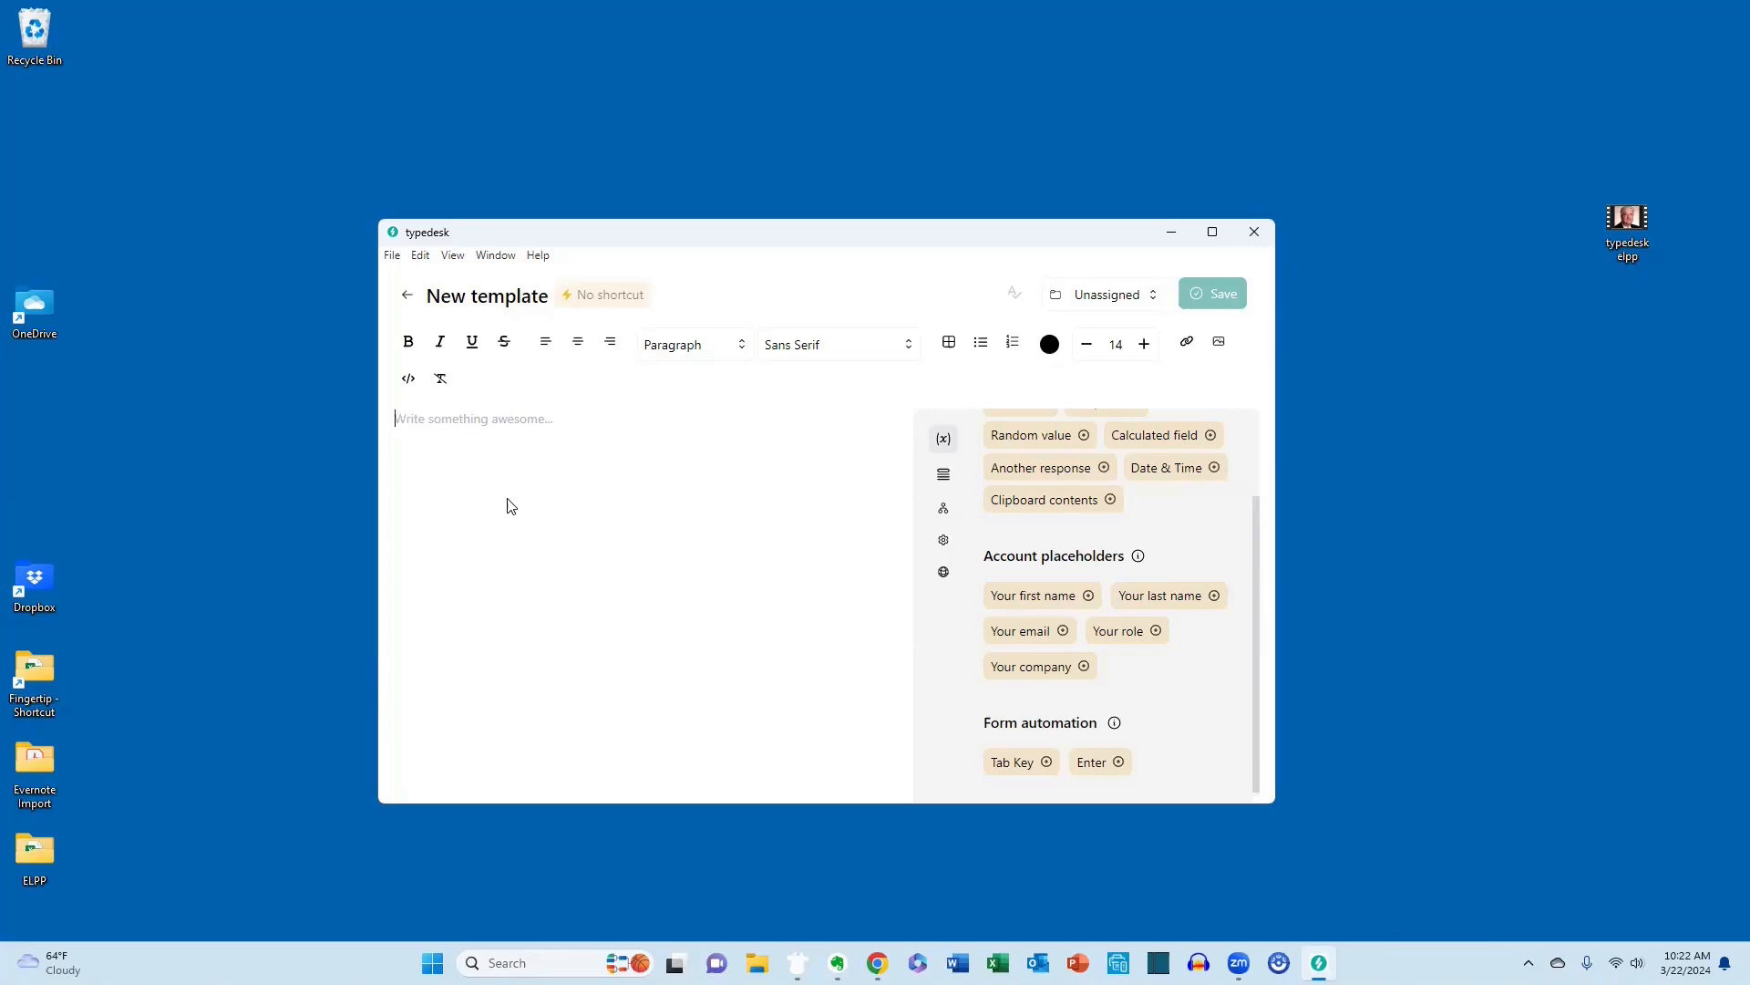
In a new typedesk template, paste the recipient's email address from the clipboard history as the first line.
key(super+v)
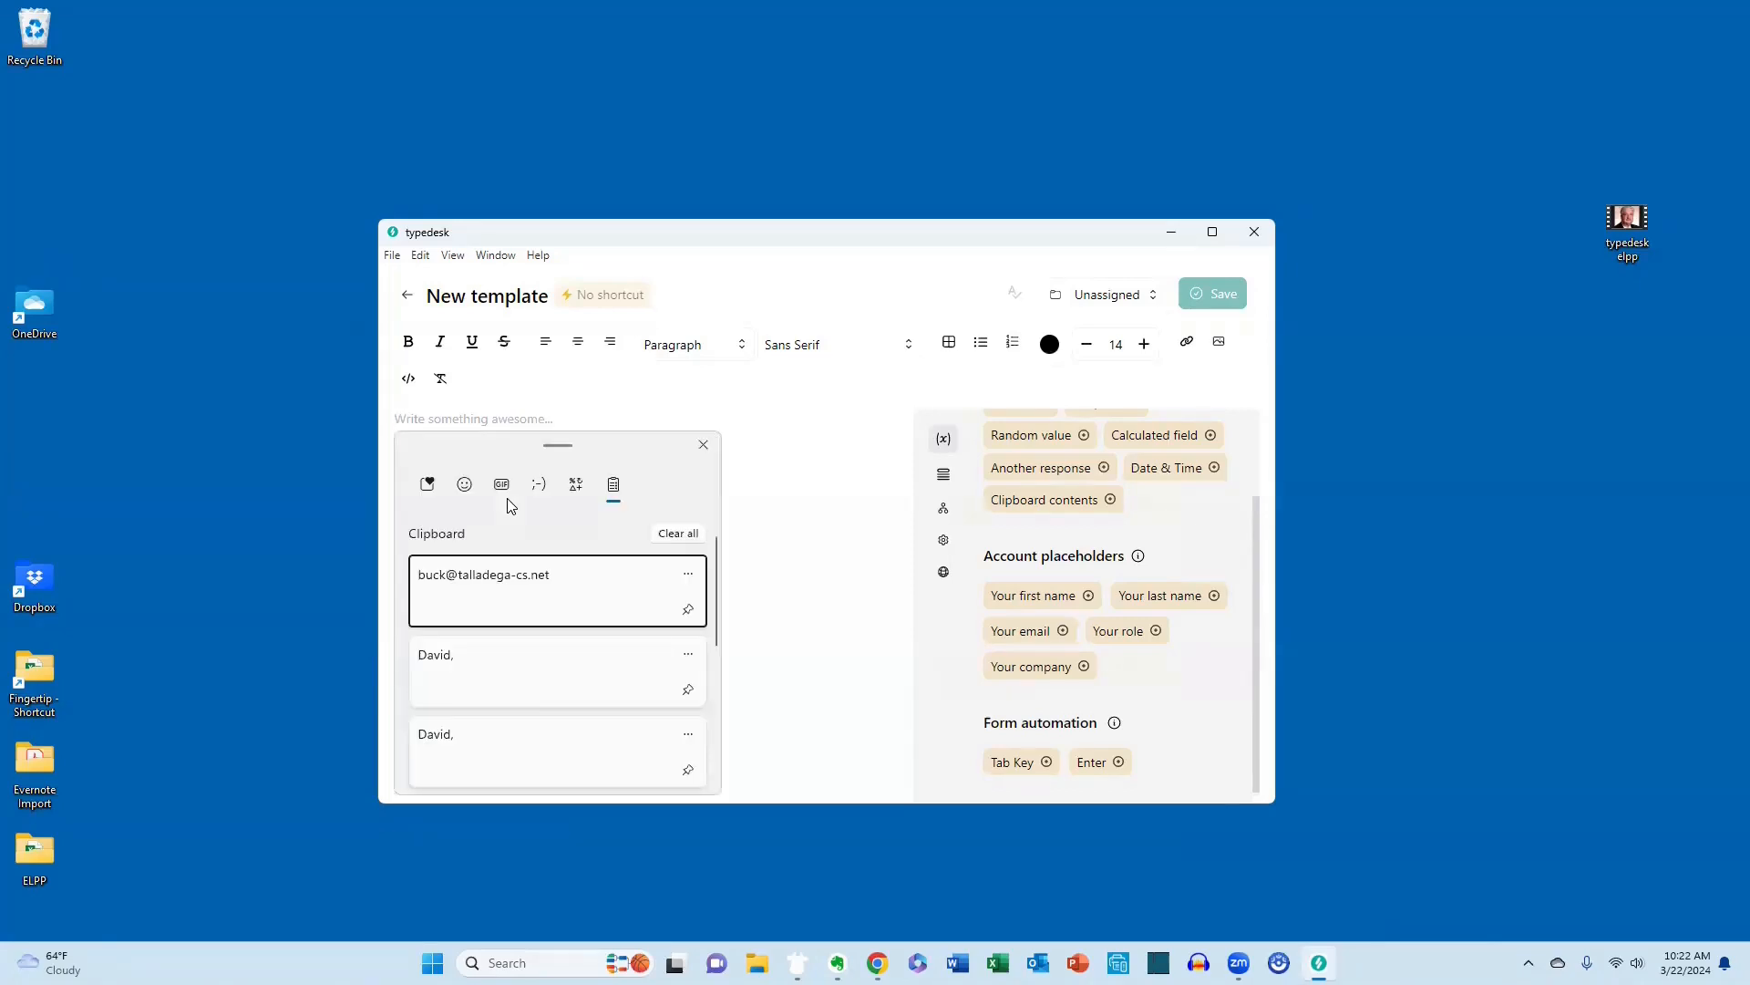
key(Return)
key(Return)
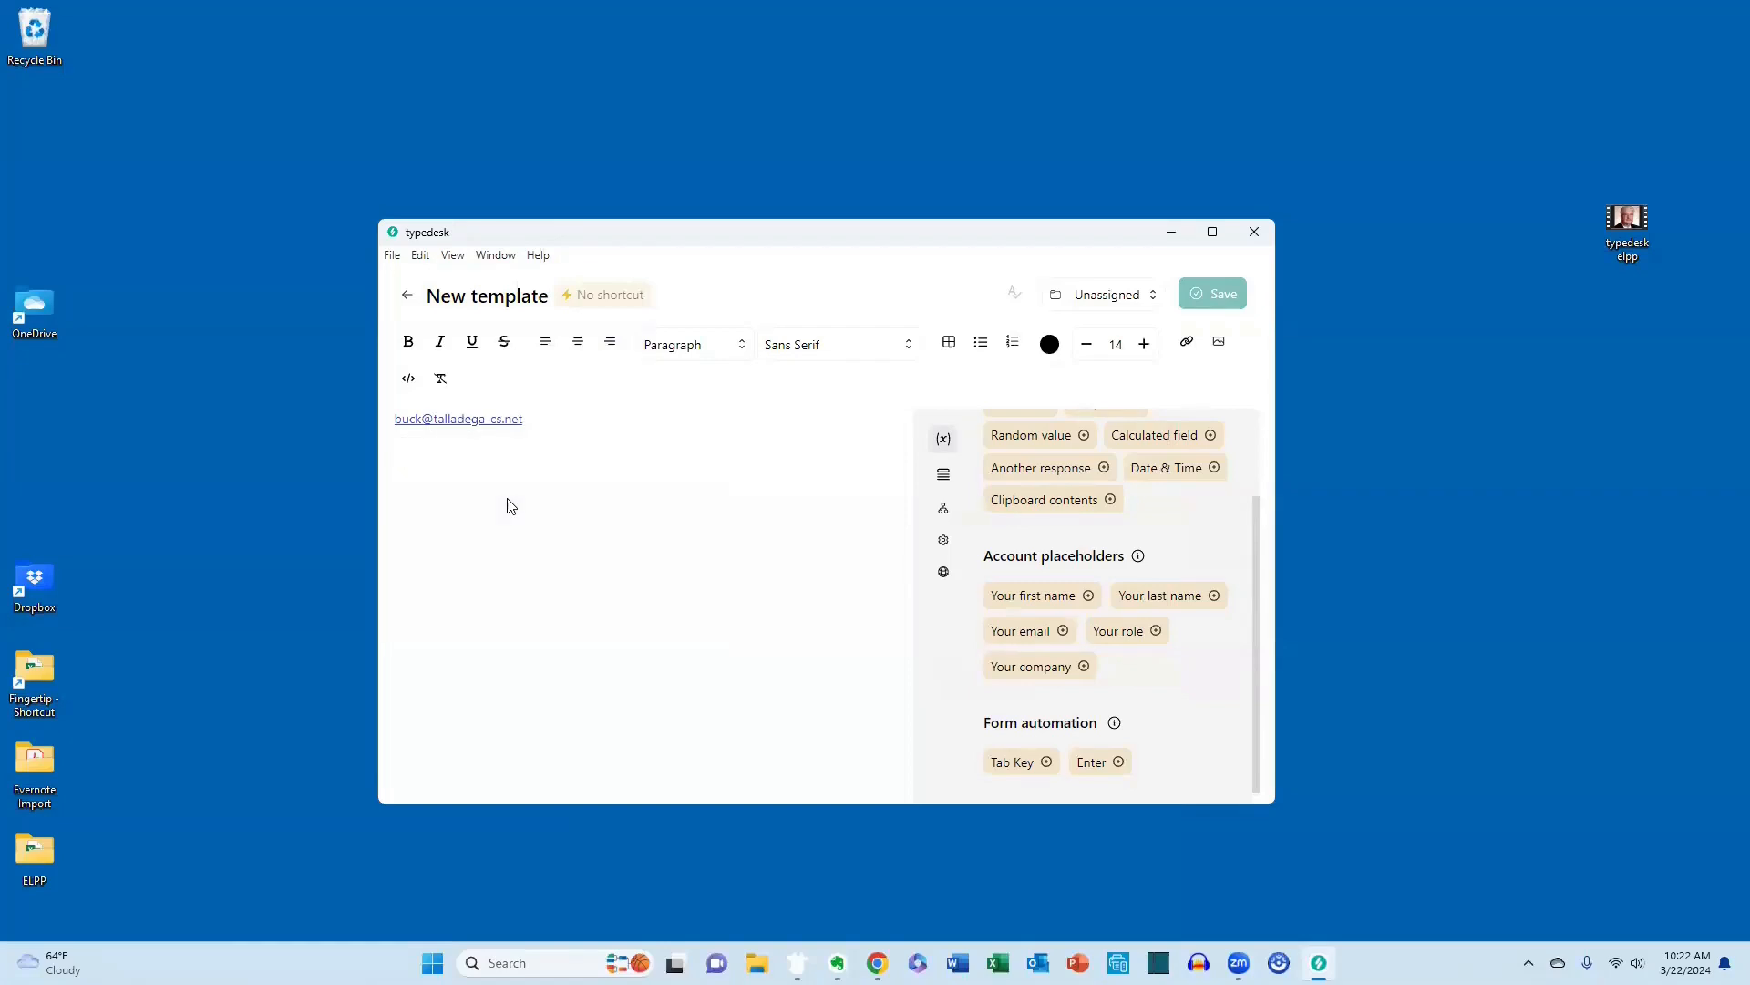
key(BackSpace)
Insert the Tab Key and Enter form automation placeholders below the email address.
scroll(1248, 734, down, 1)
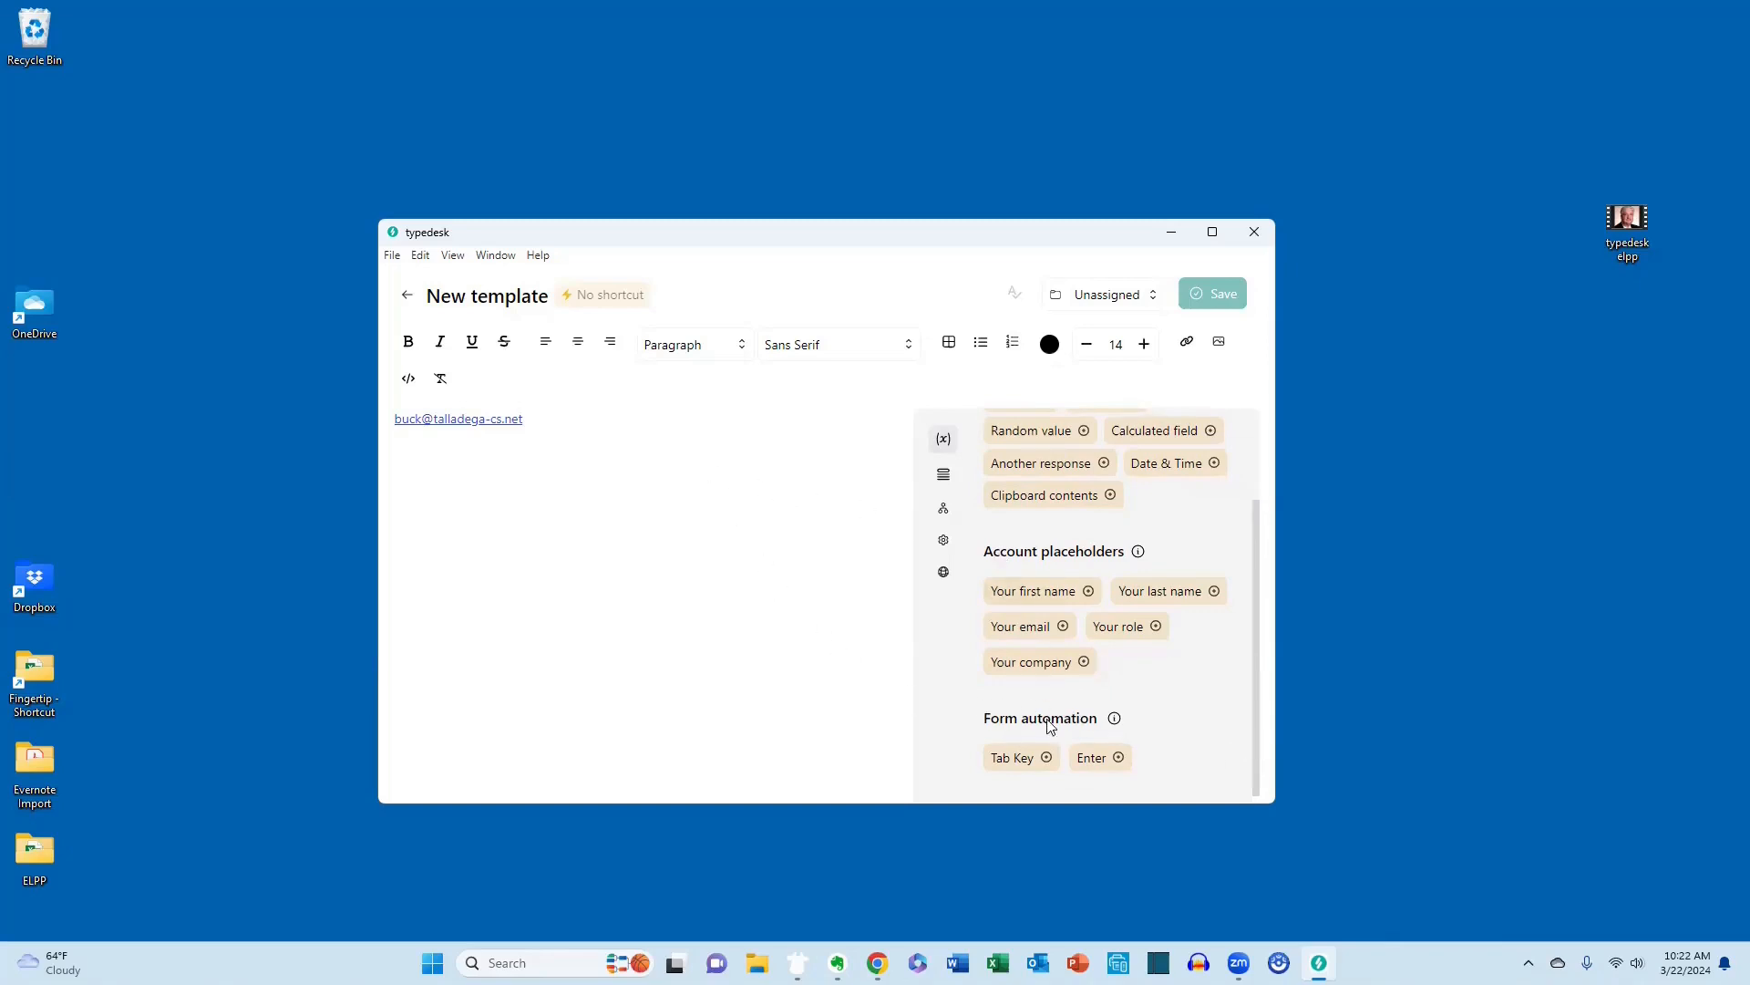
click(1096, 763)
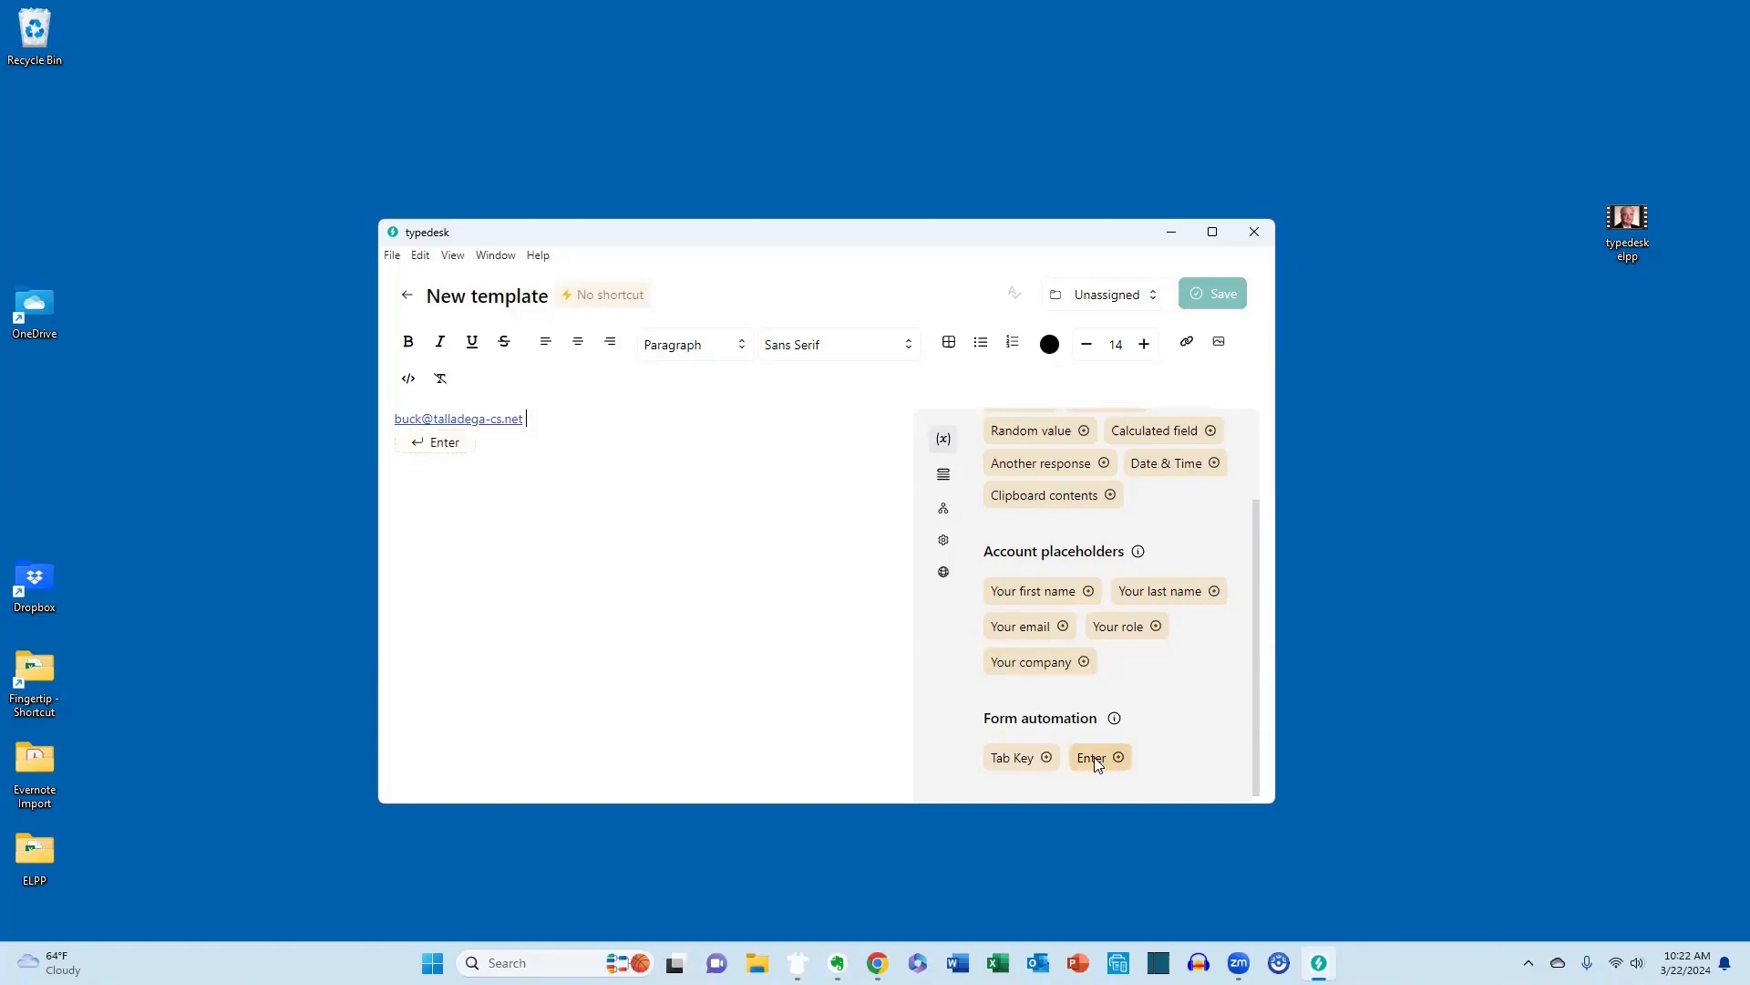
click(1010, 760)
Add the subject line text "Here is this week's column" below the placeholders.
text(Here is this week)
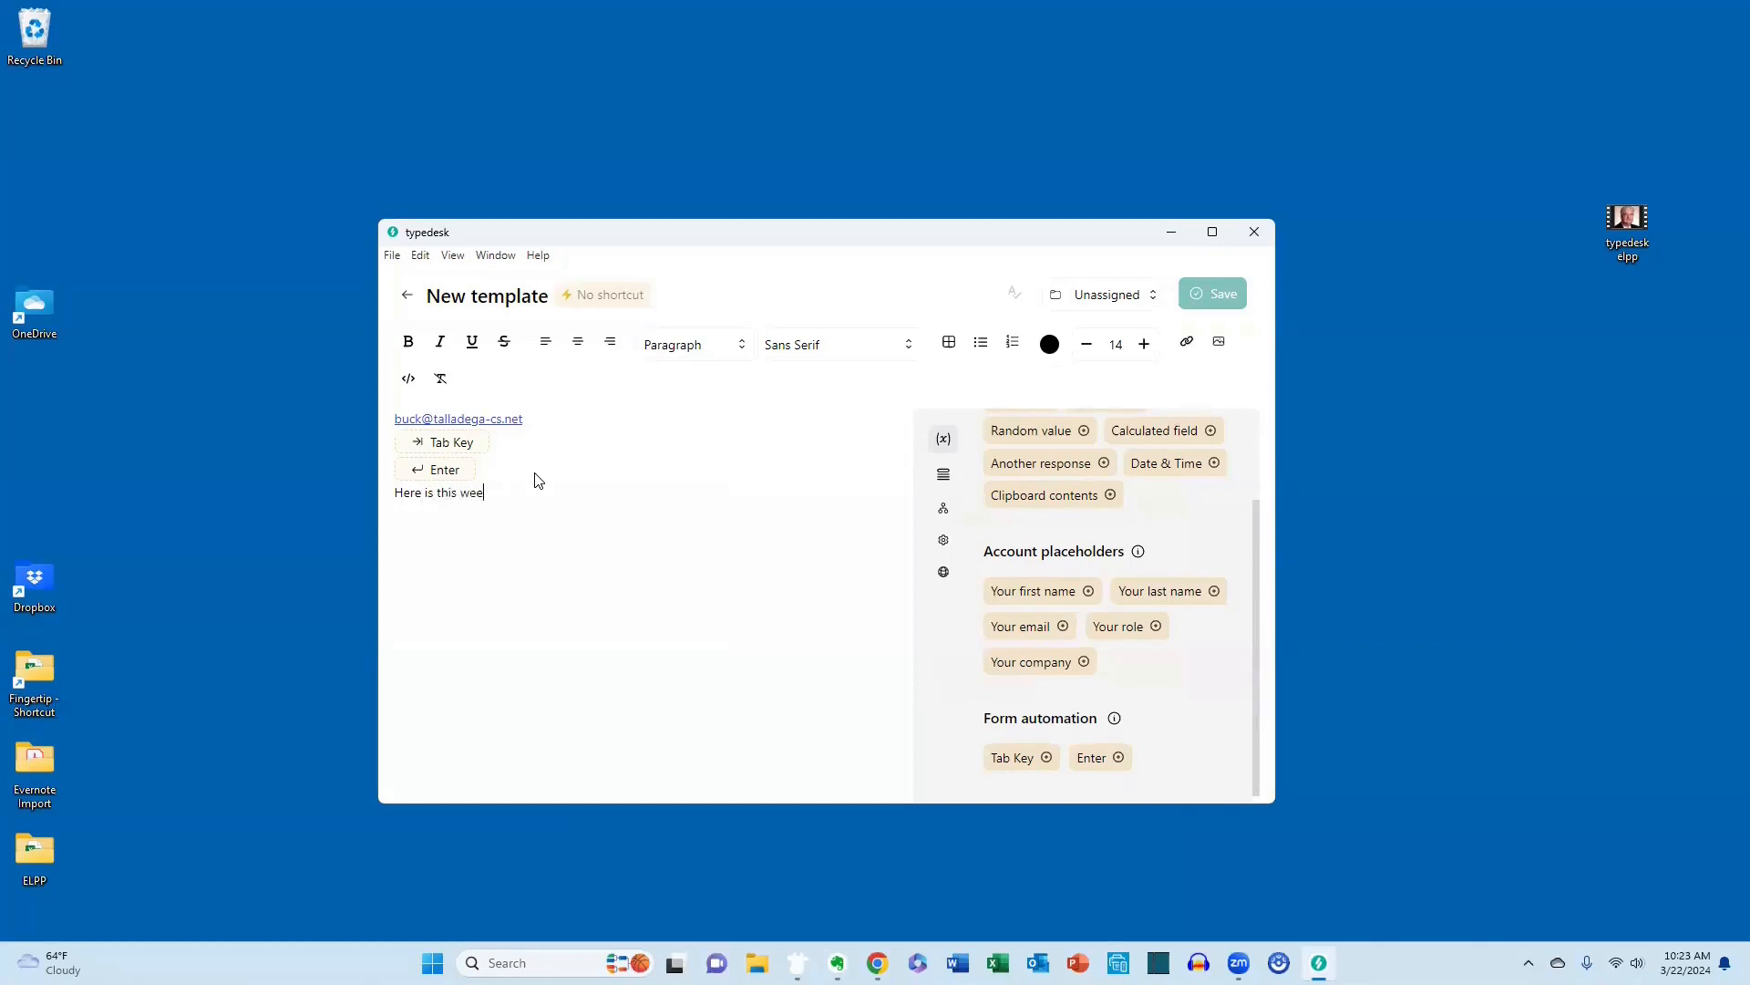
text('s column)
Insert a Tab Key placeholder after the subject text and paste the copied "Get Organized!" article message from the clipboard history.
click(1008, 755)
key(super+v)
key(Return)
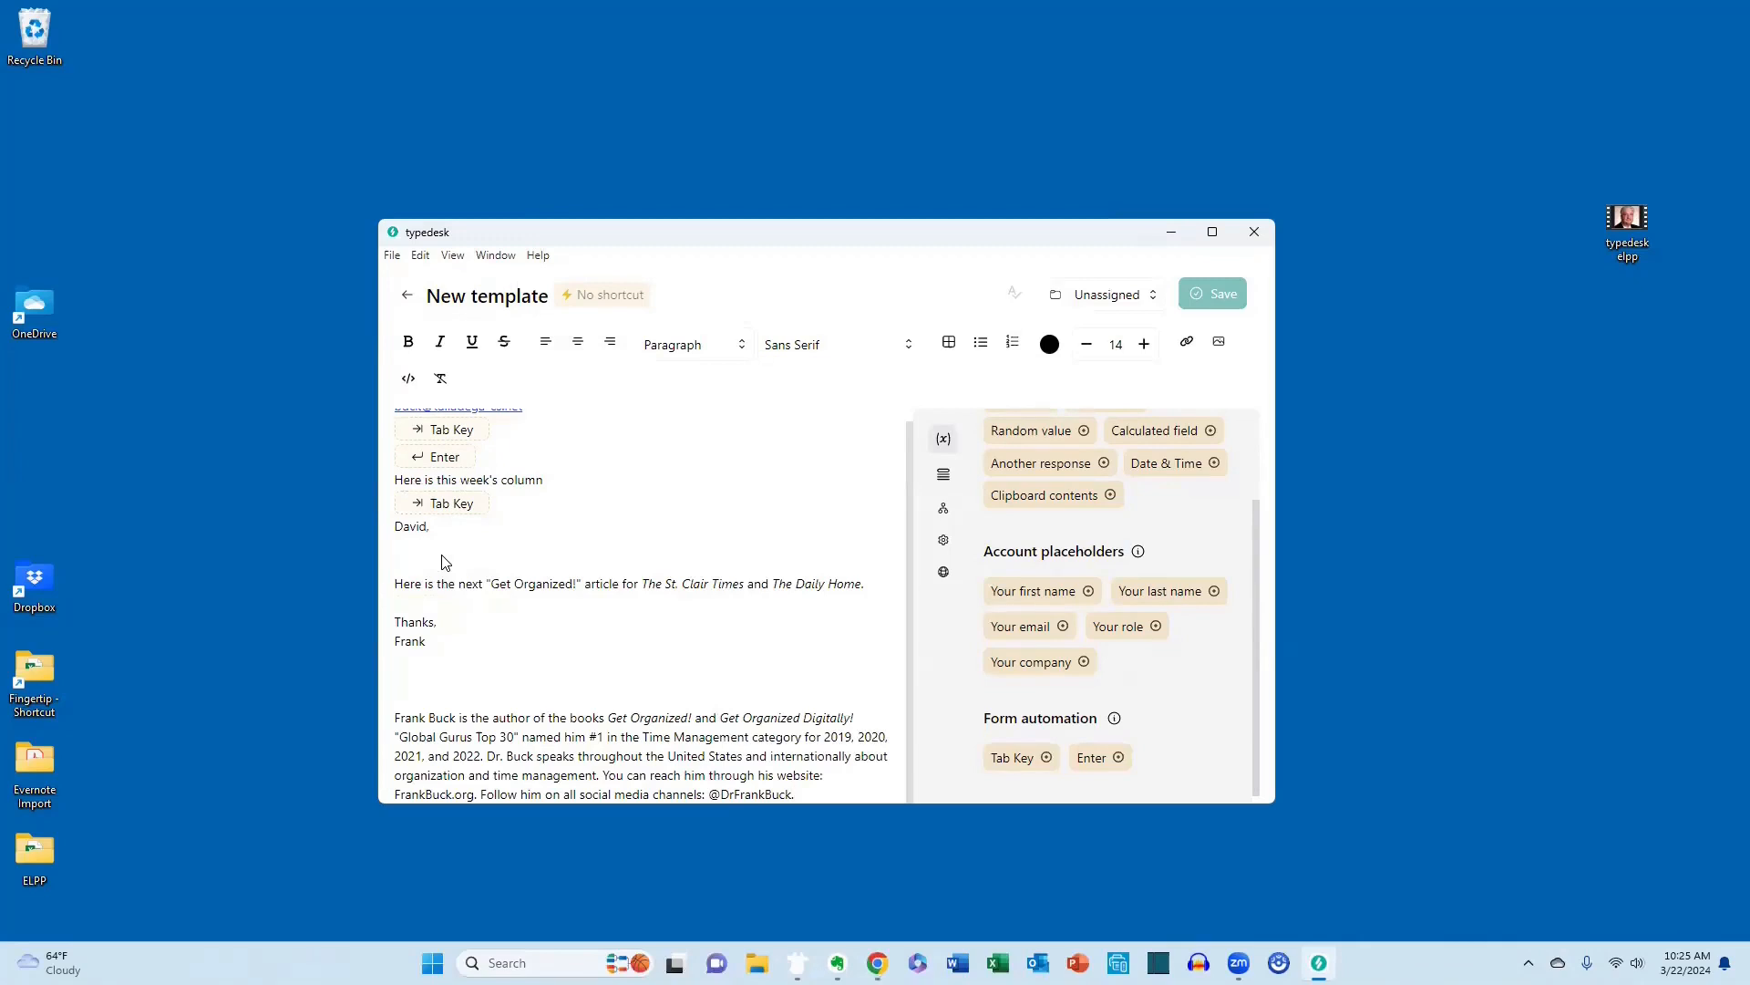
Name the template St. Clair Times.
triple_click(495, 303)
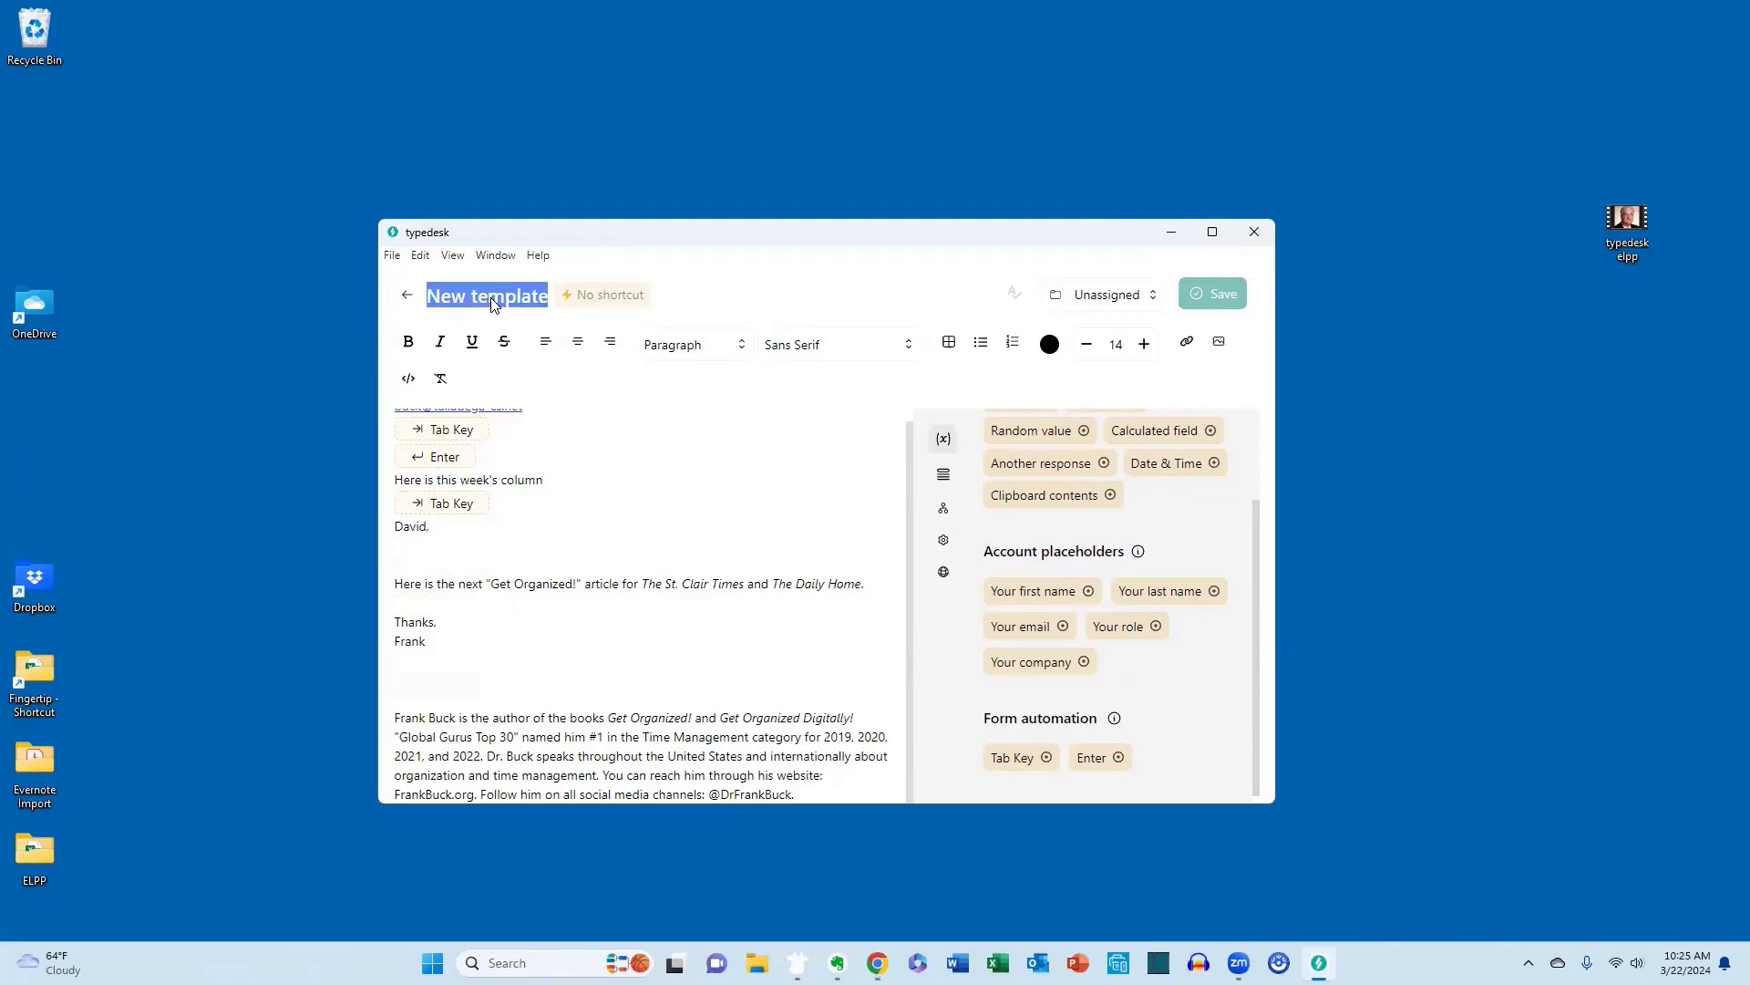
text(St)
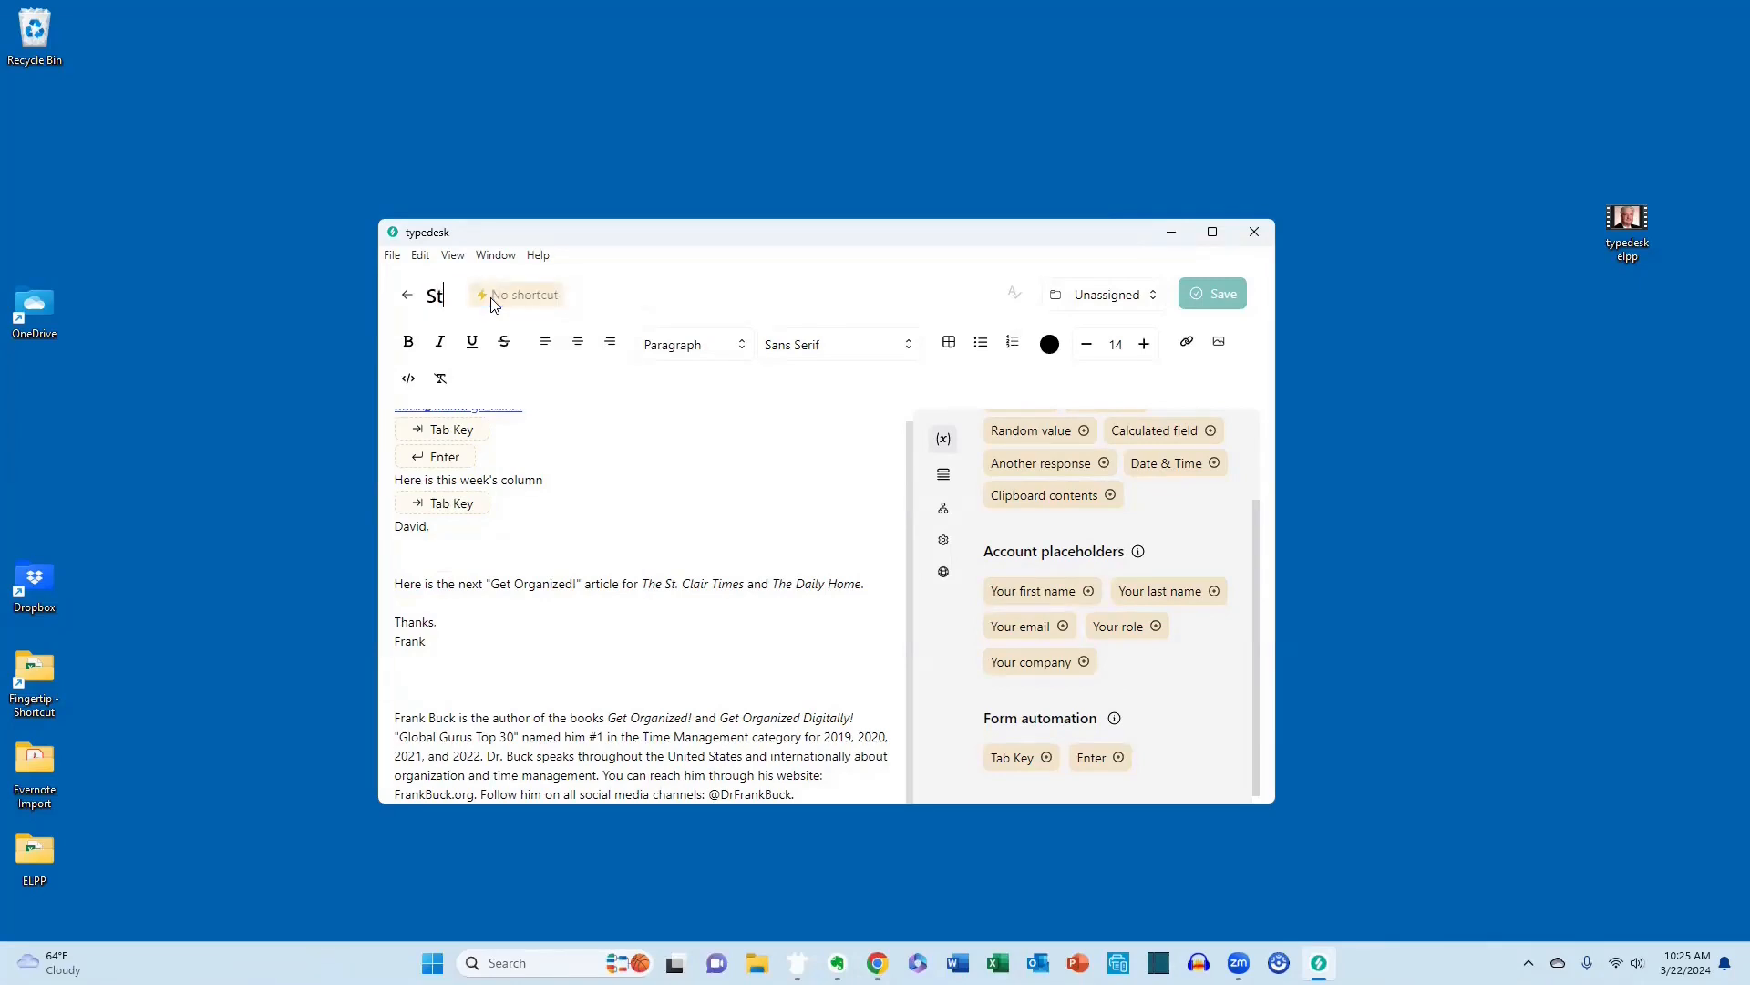
text(. Clair News)
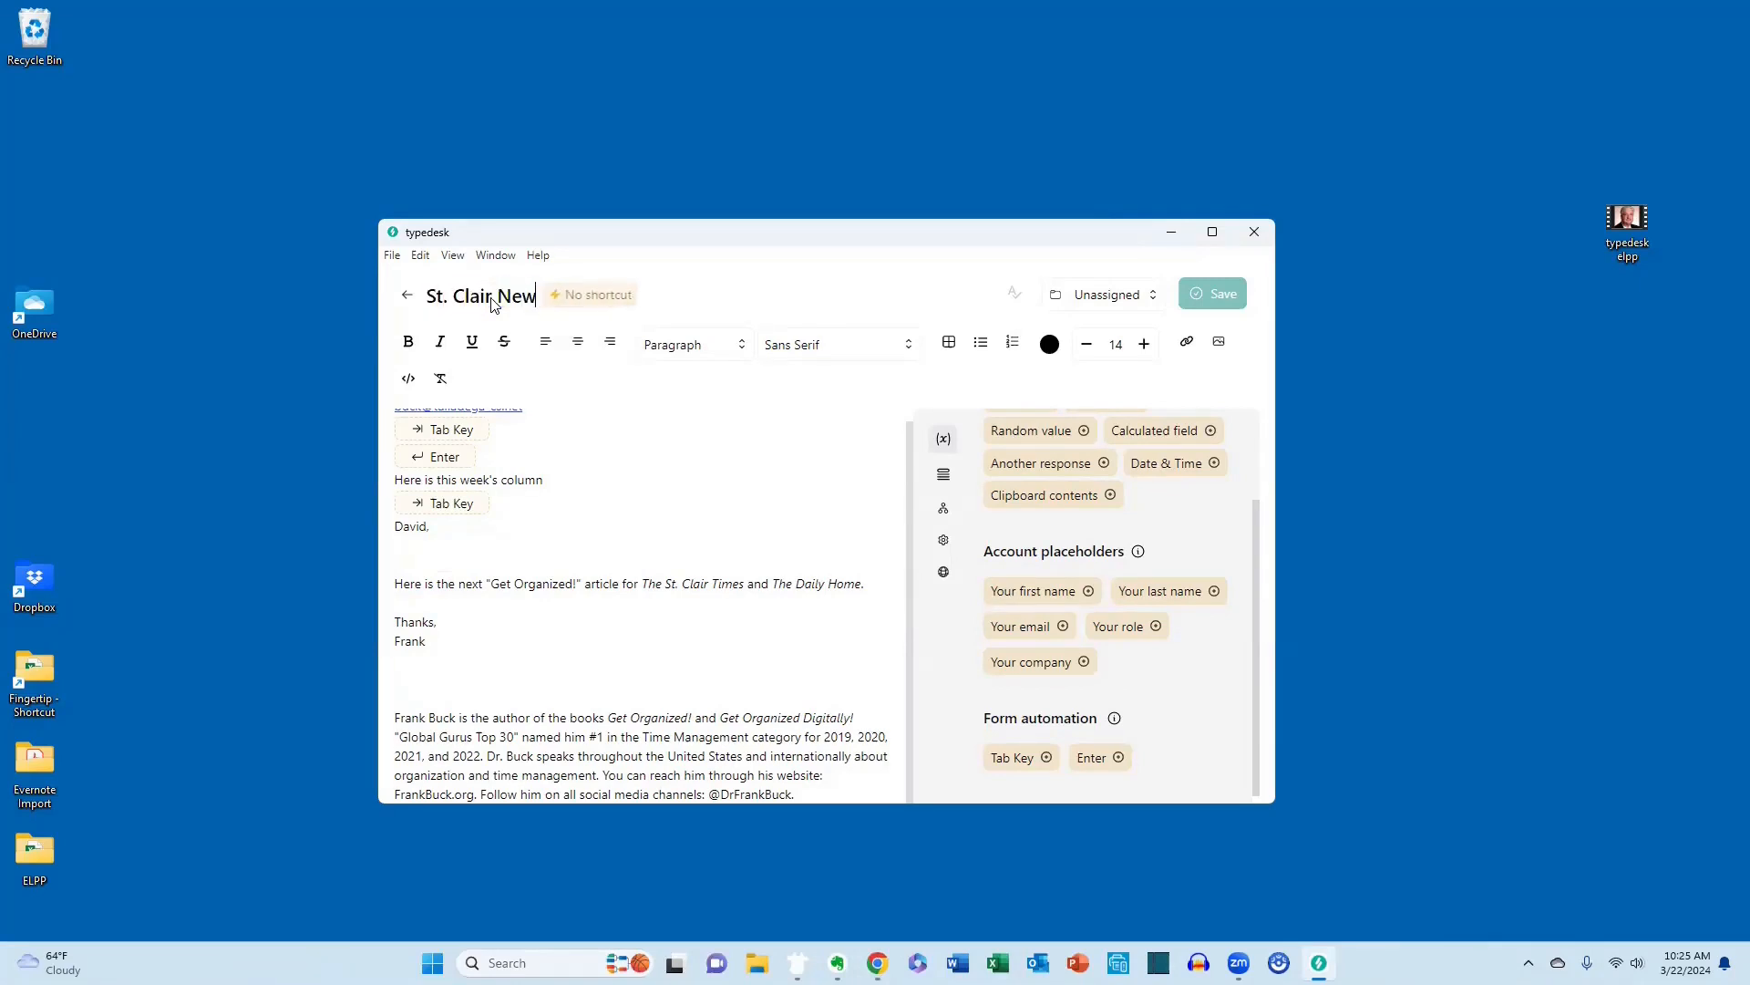
key(BackSpace)
key(BackSpace)
key(BackSpace)
key(BackSpace)
text(Times)
Assign the autofill shortcut sc to the St. Clair Times template, save it and close the typedesk window.
click(592, 299)
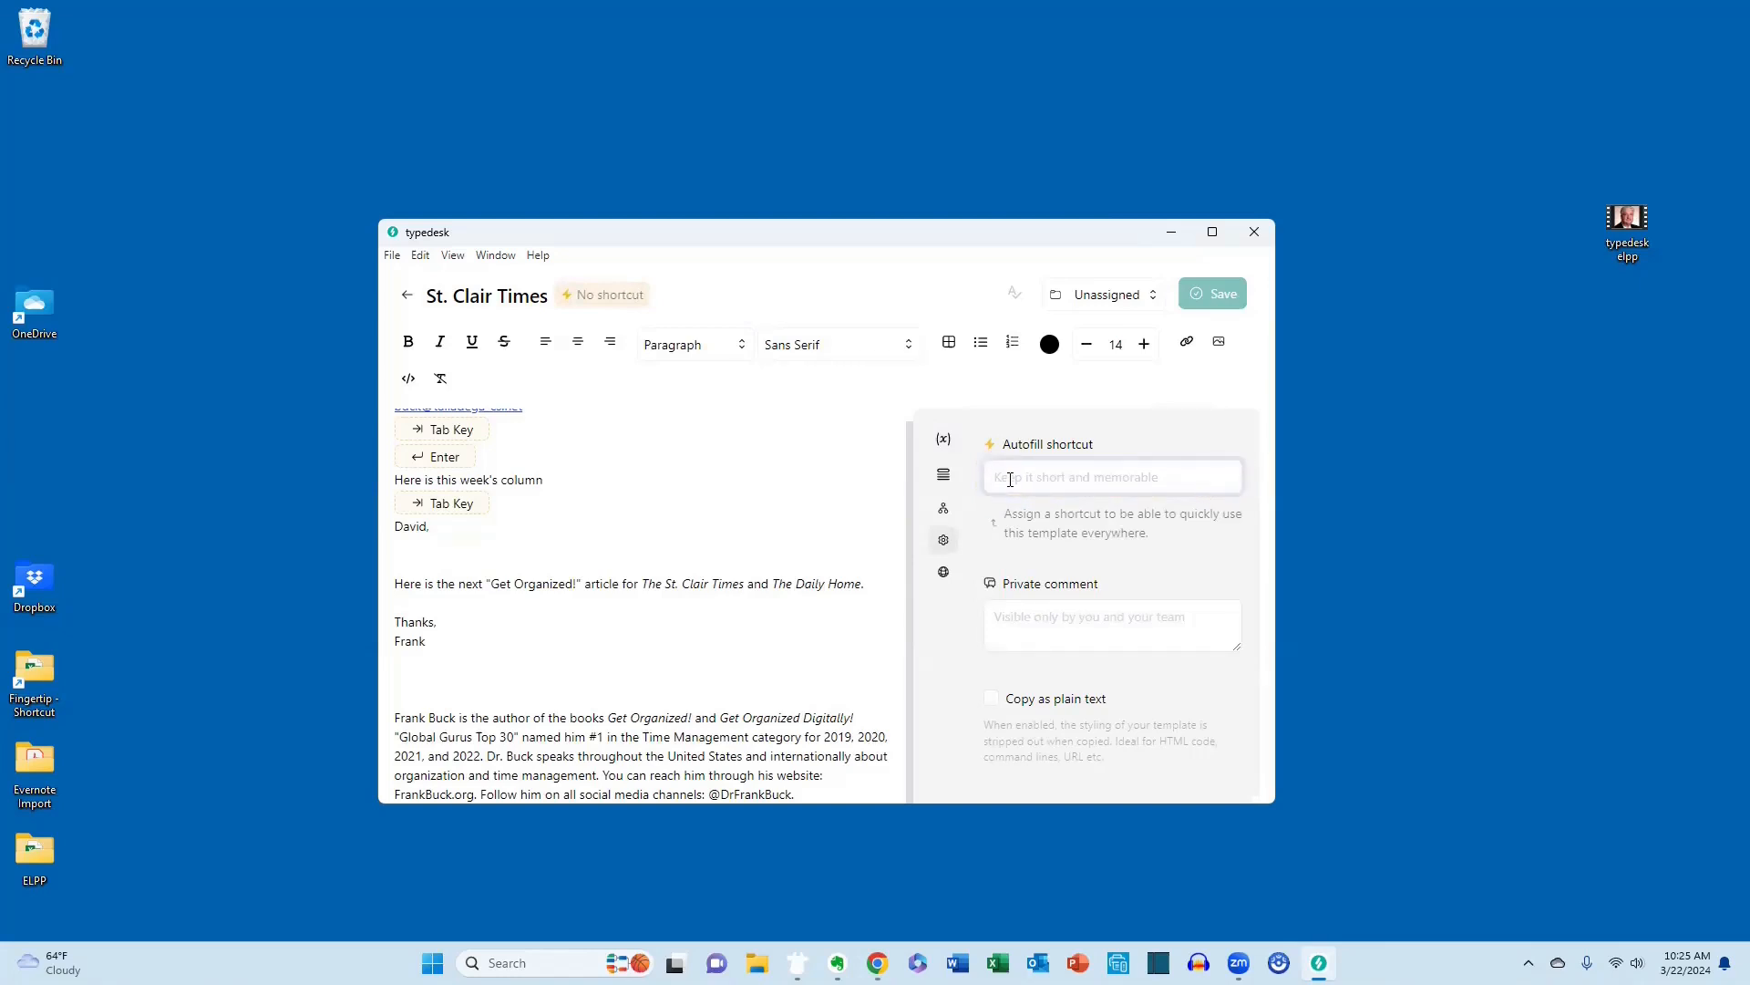
text(sc)
click(1229, 295)
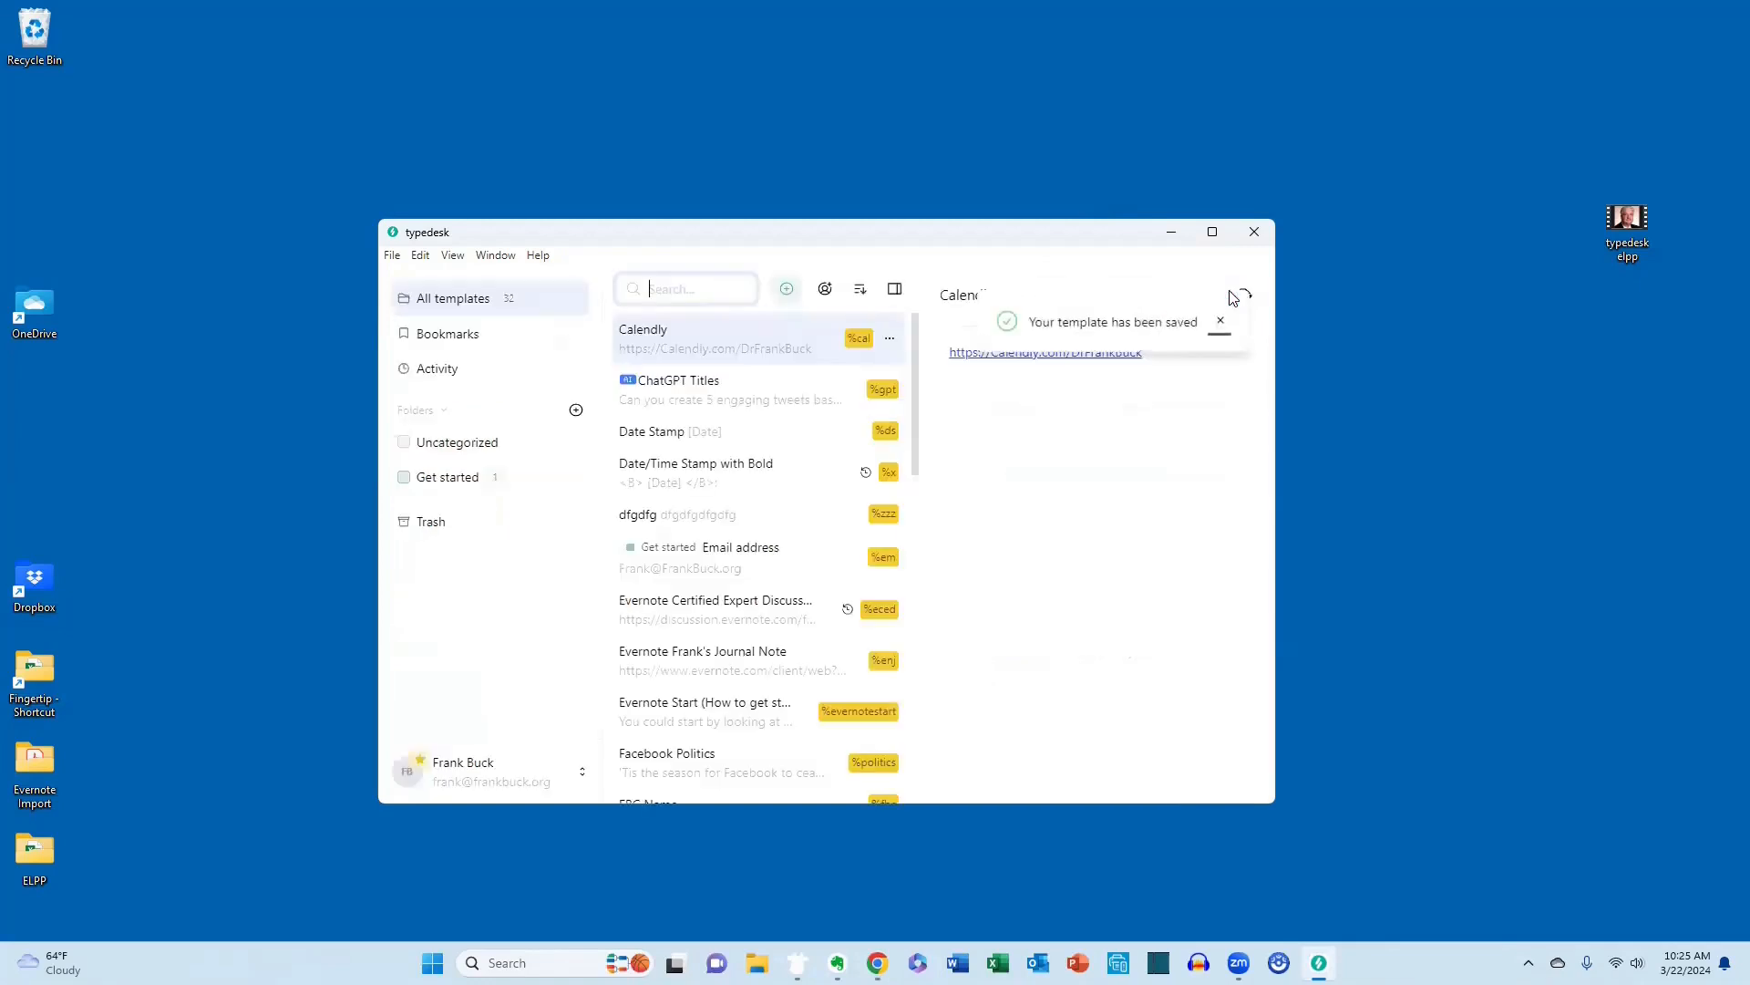
click(1253, 233)
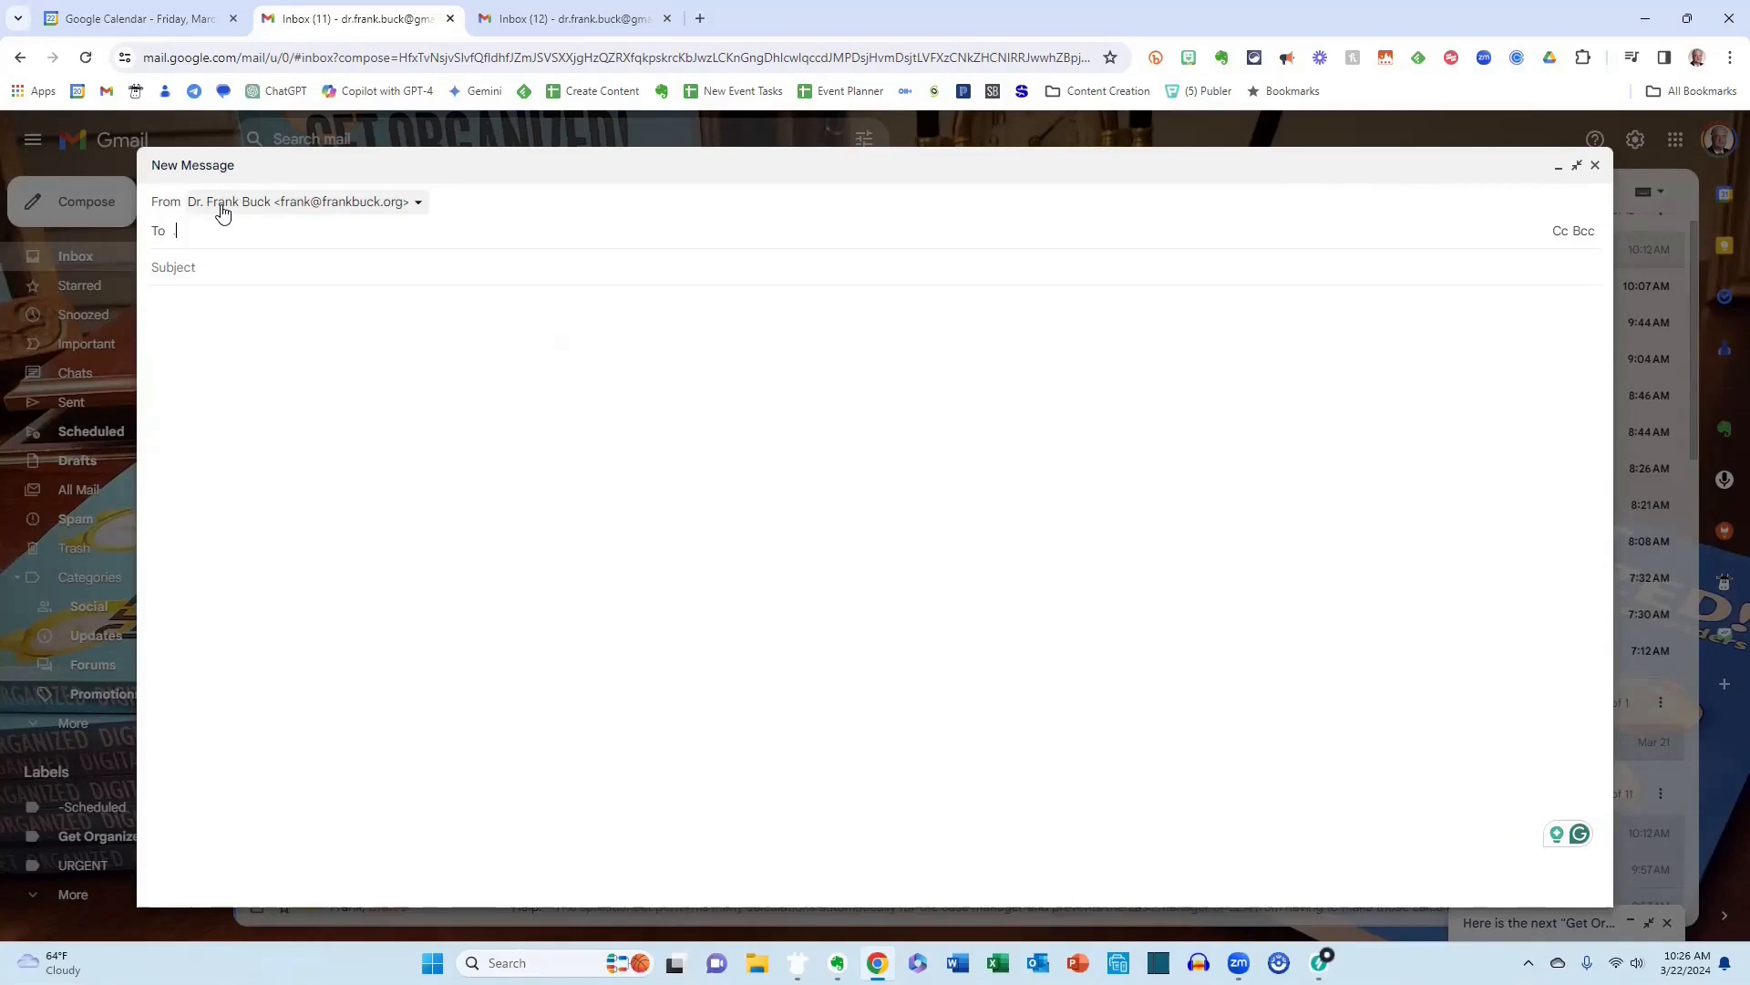
In Gmail, expand the St. Clair Times template from the recipient field of a new message using its shortcut.
text(ae)
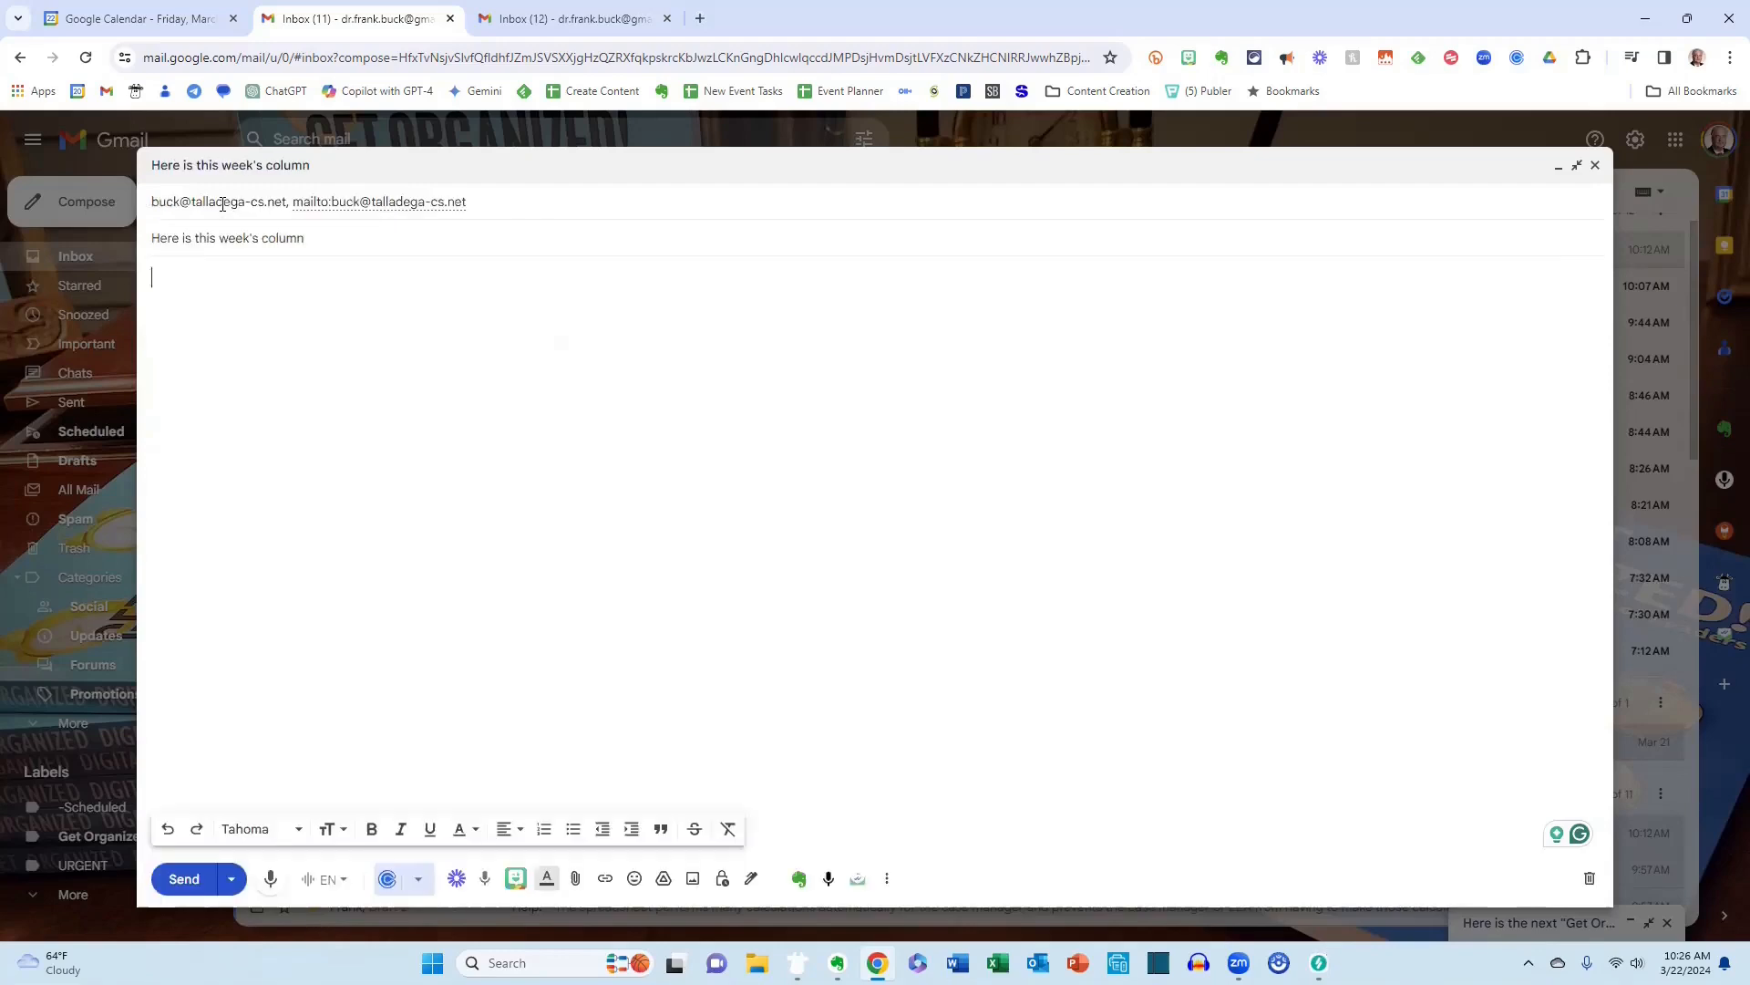
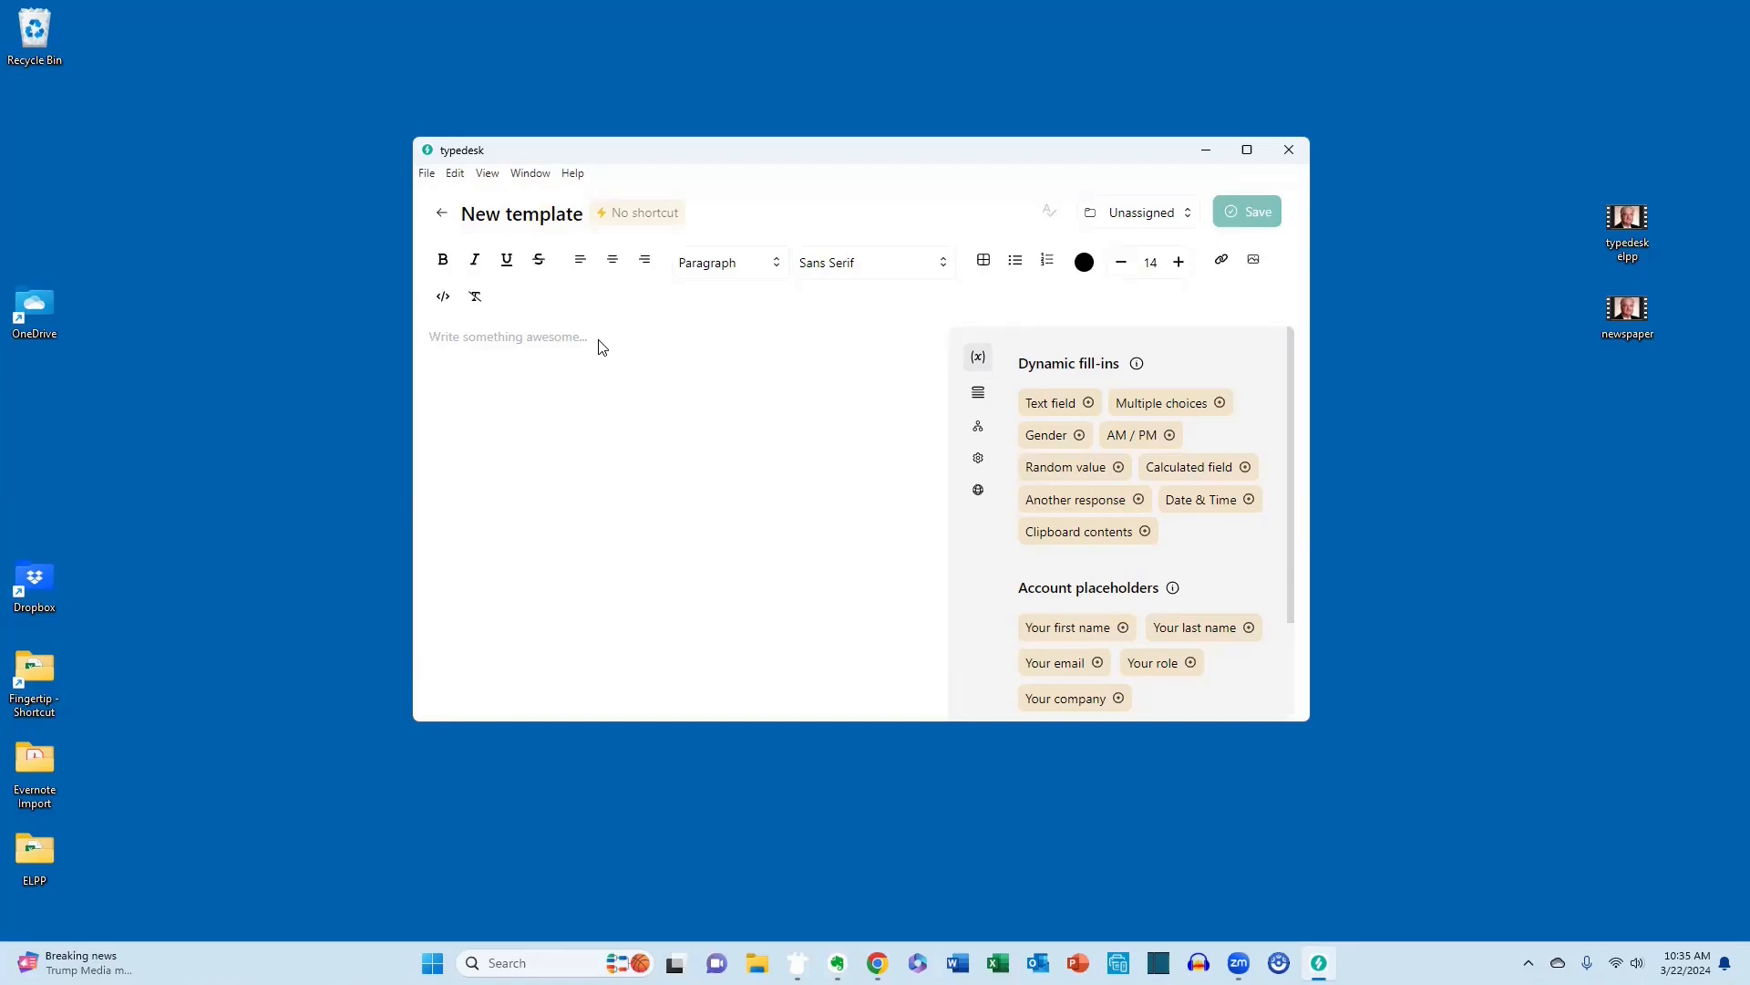
Add a text field variable named Email to the new template.
click(1045, 405)
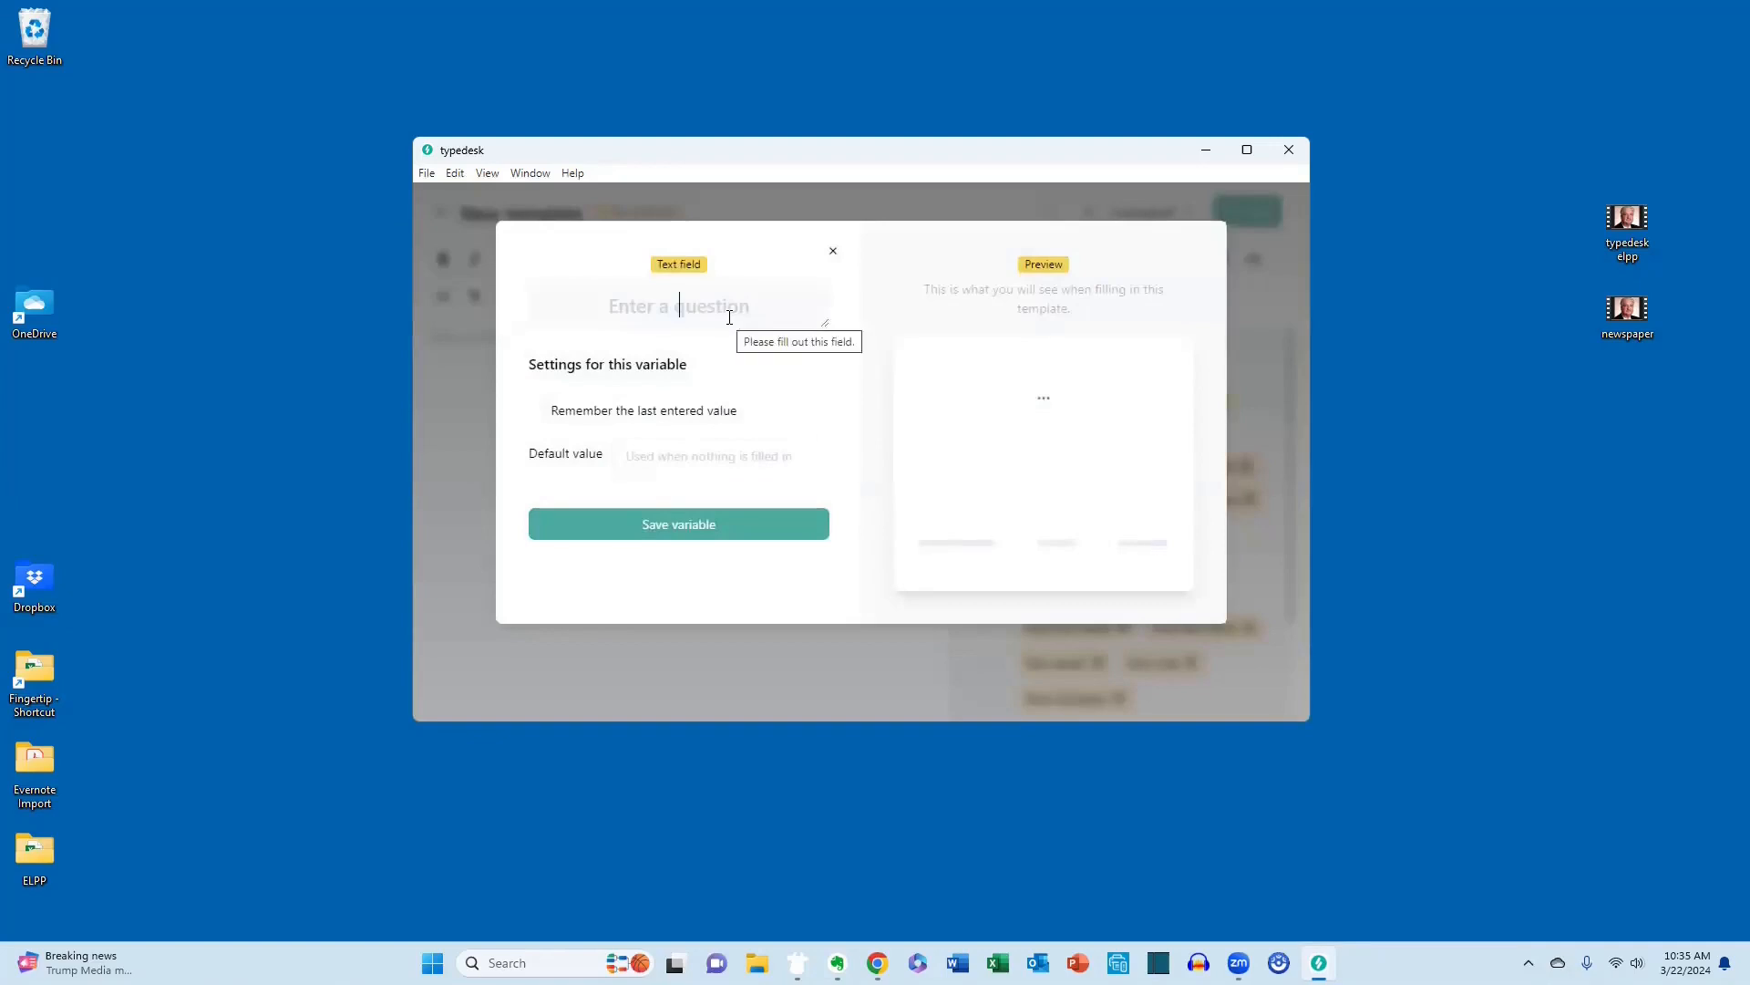
text(Email)
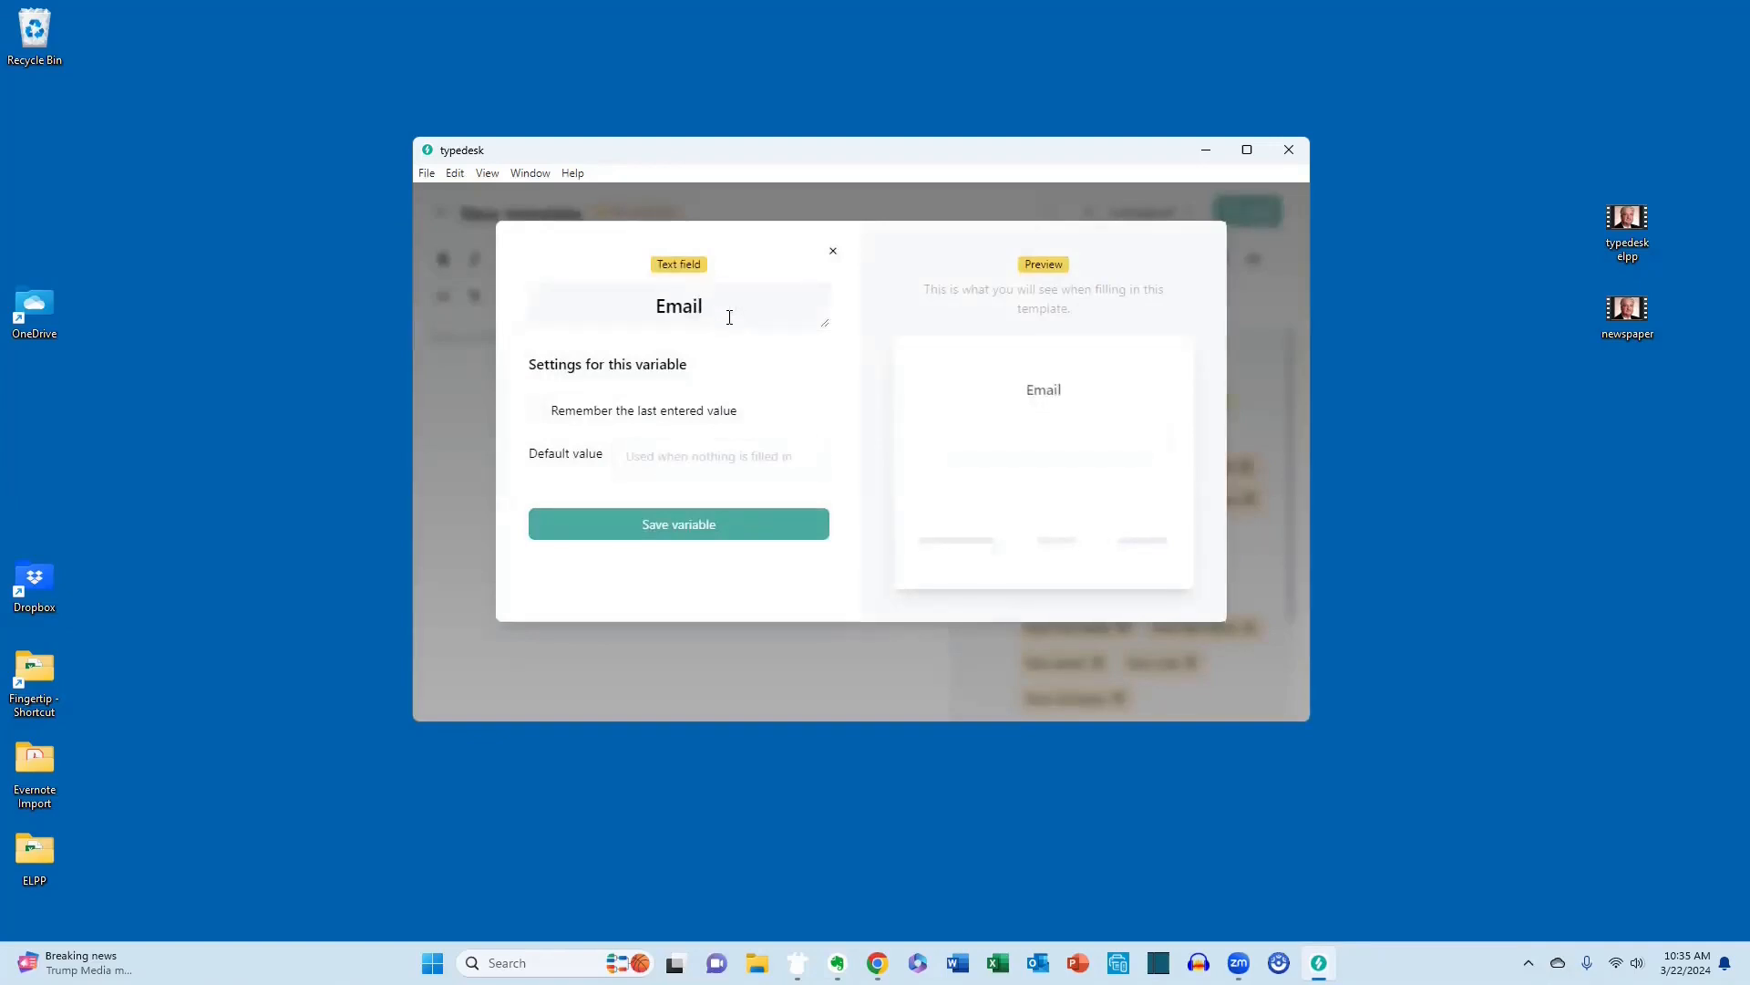
click(663, 526)
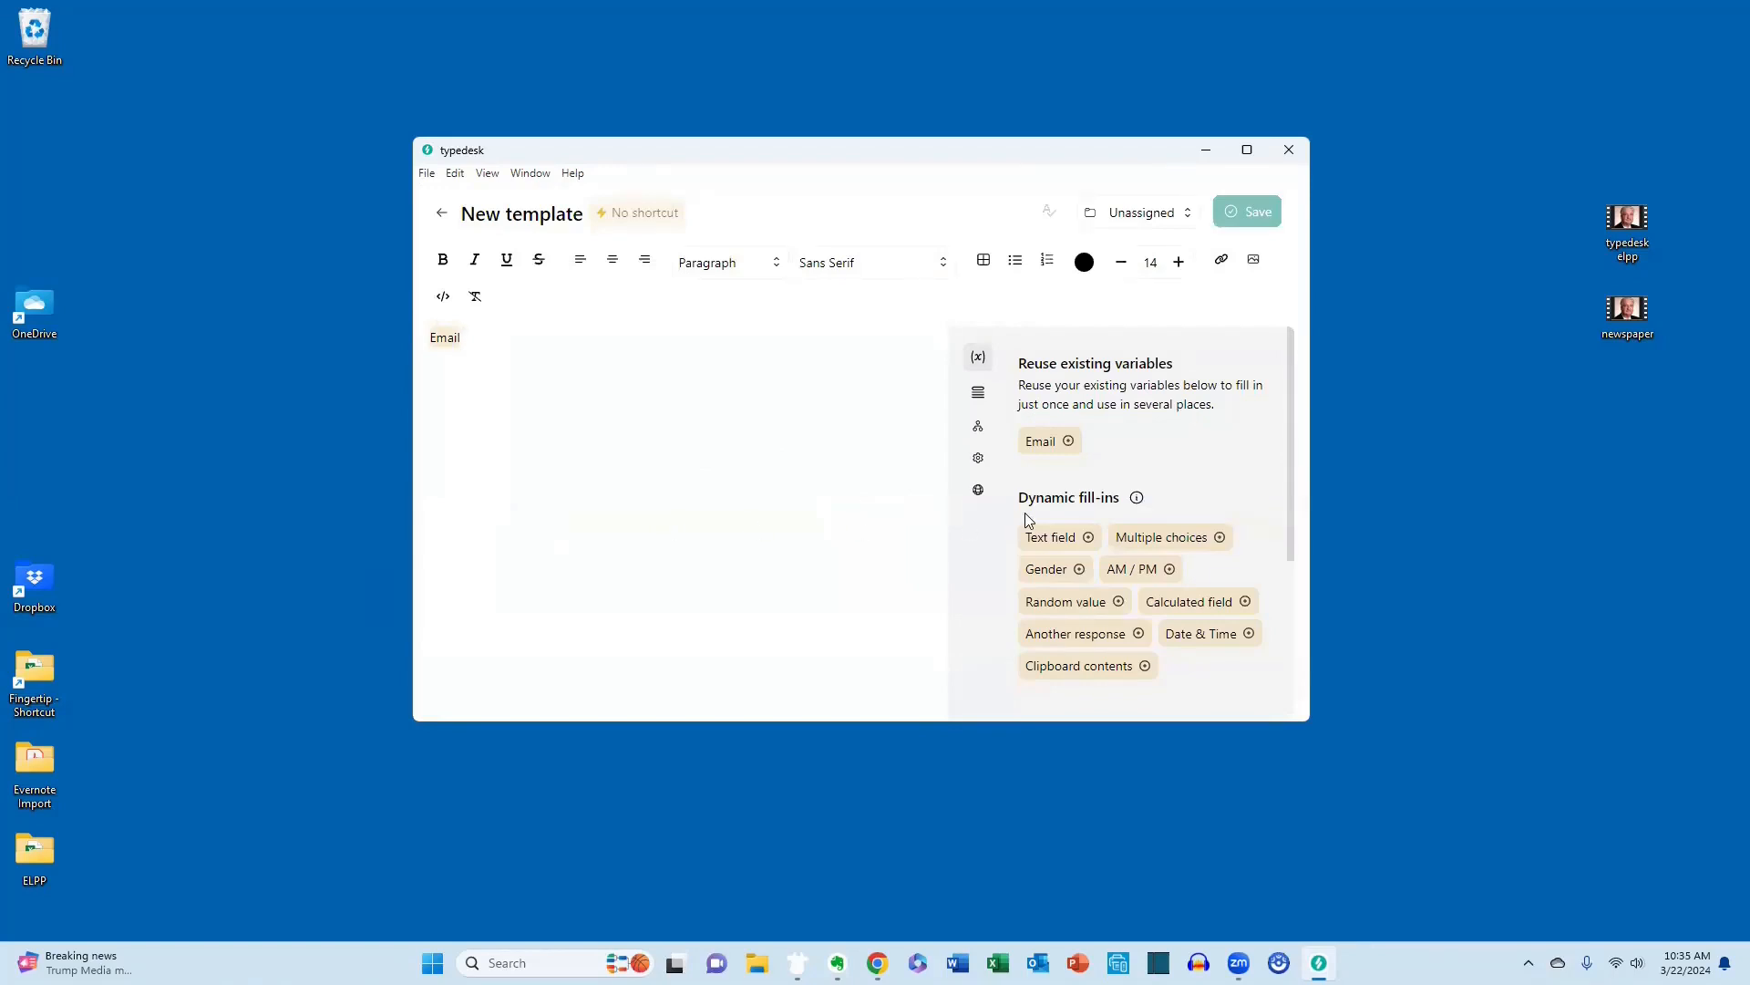
Below the Email variable, insert Enter and Tab Key placeholders, the subject "This week's column" and another Tab Key placeholder.
scroll(1106, 535, down, 3)
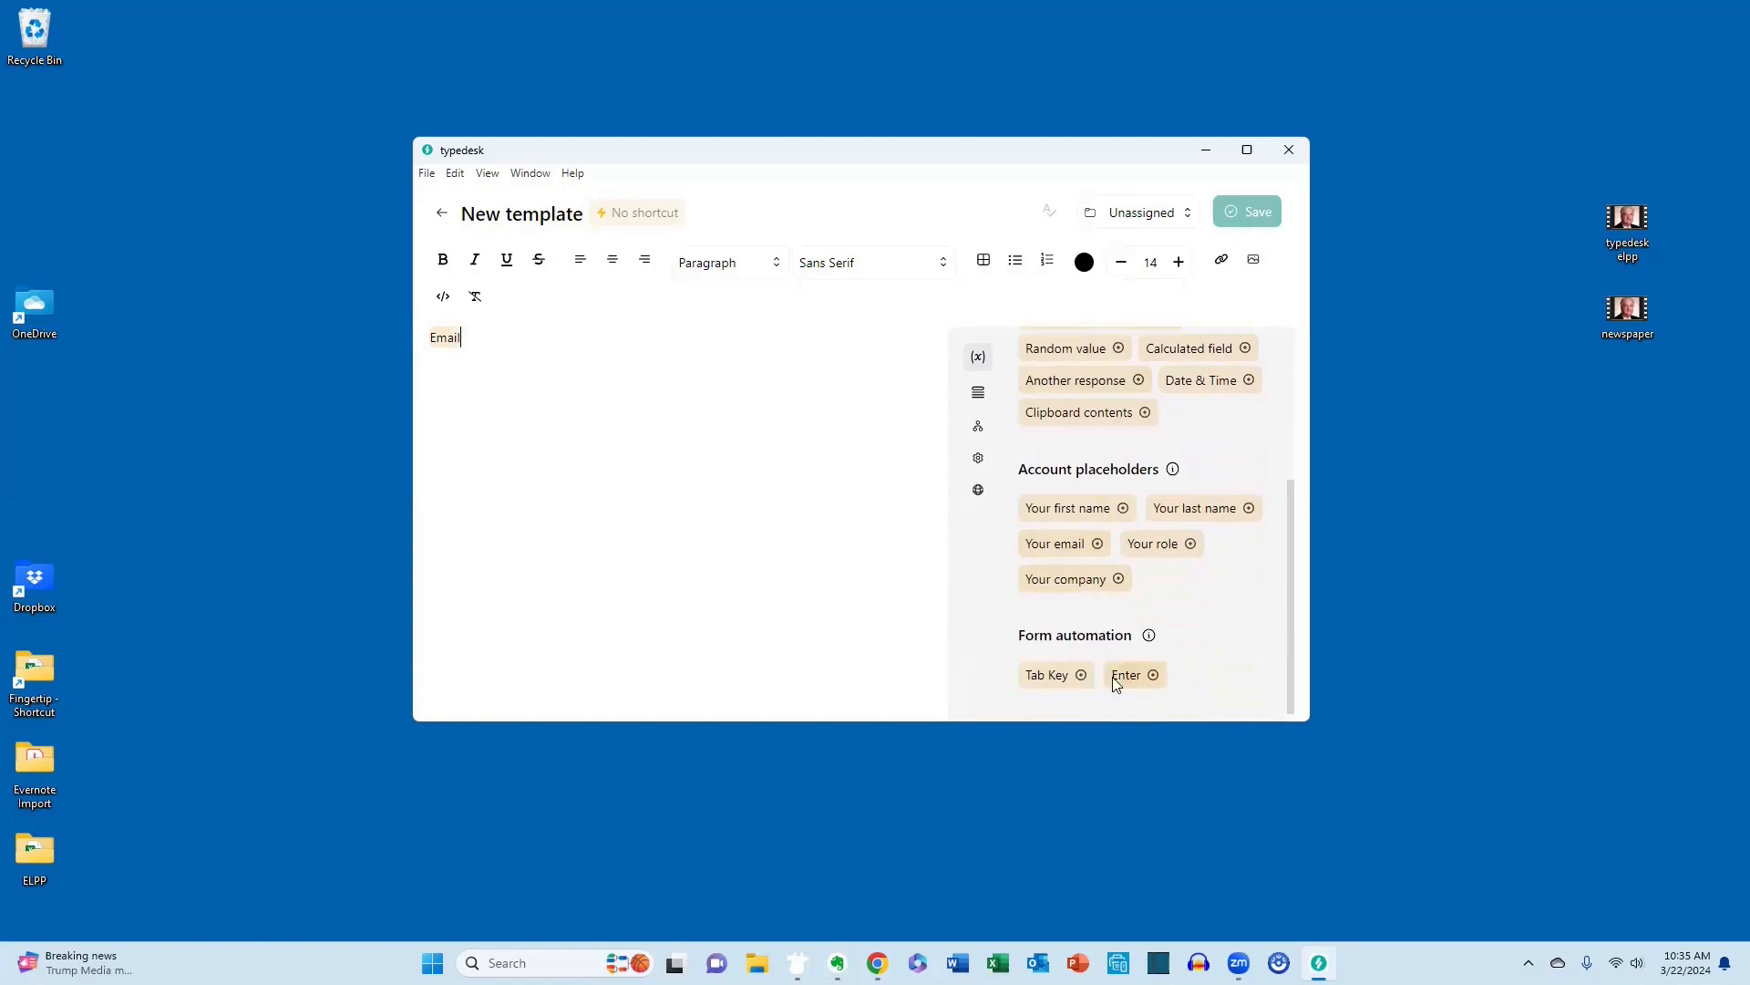
click(1123, 675)
click(1053, 677)
text(This wee)
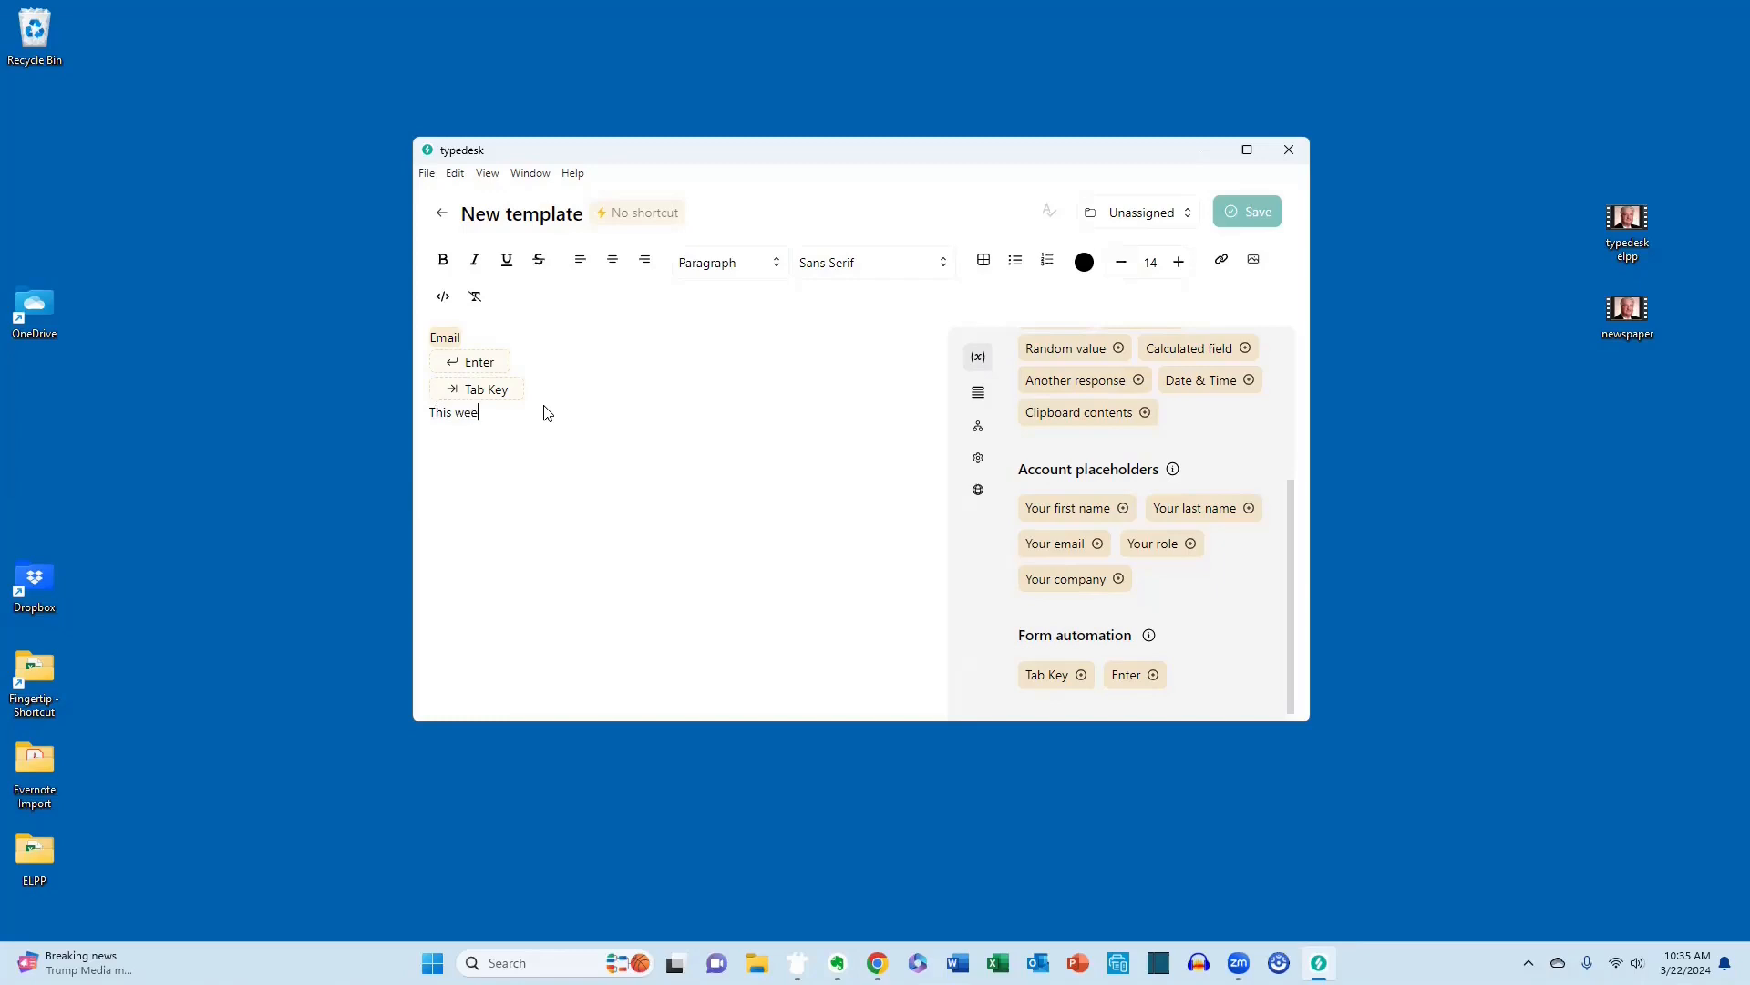
text(k's column)
click(1058, 675)
Add a text field variable named Name after the last Tab Key placeholder.
scroll(1150, 520, up, 3)
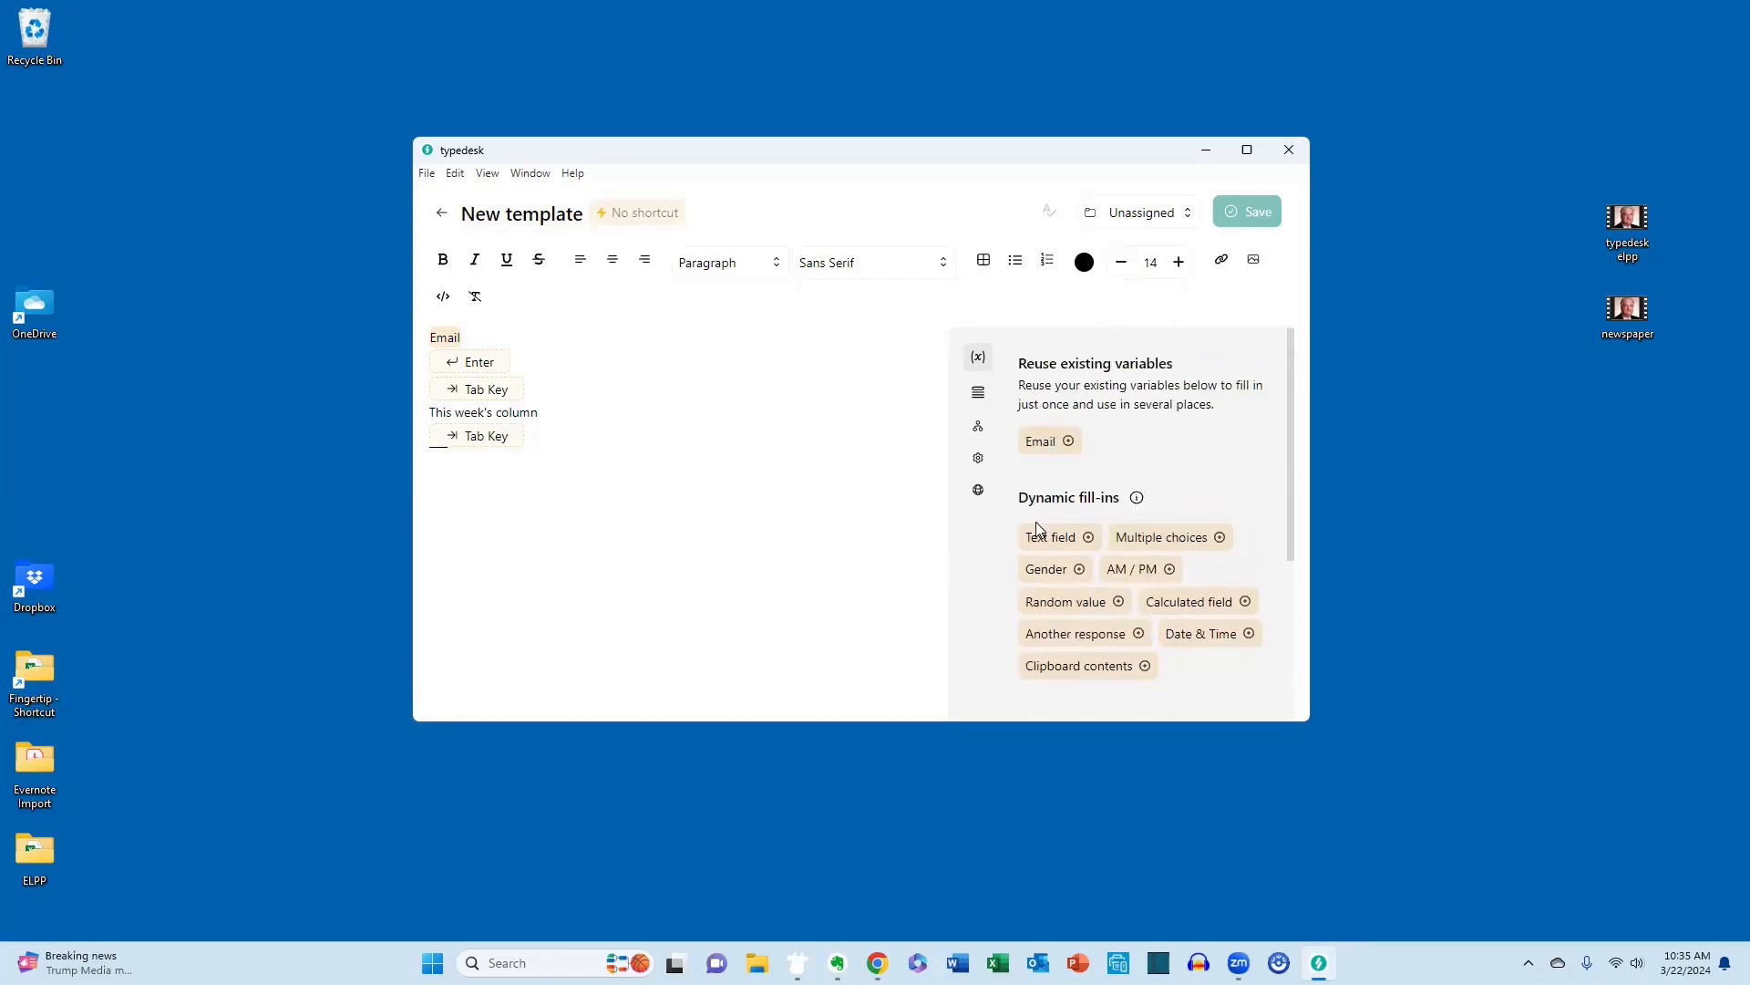
click(1054, 539)
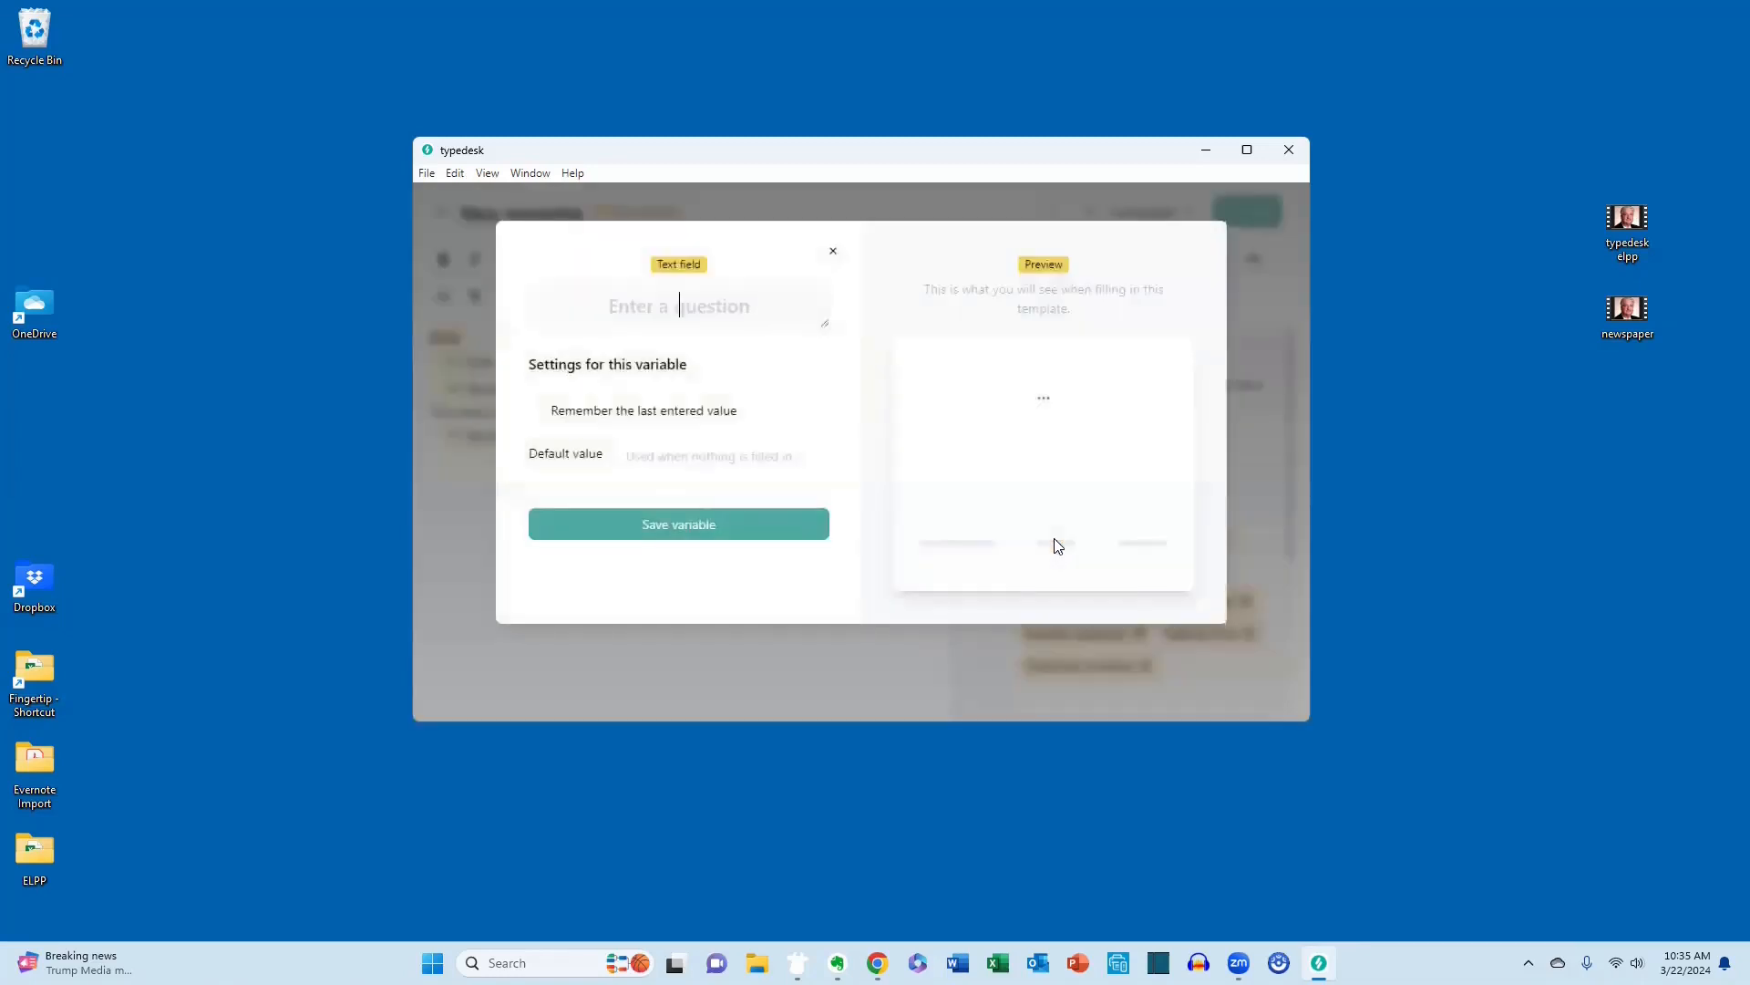
text(Name)
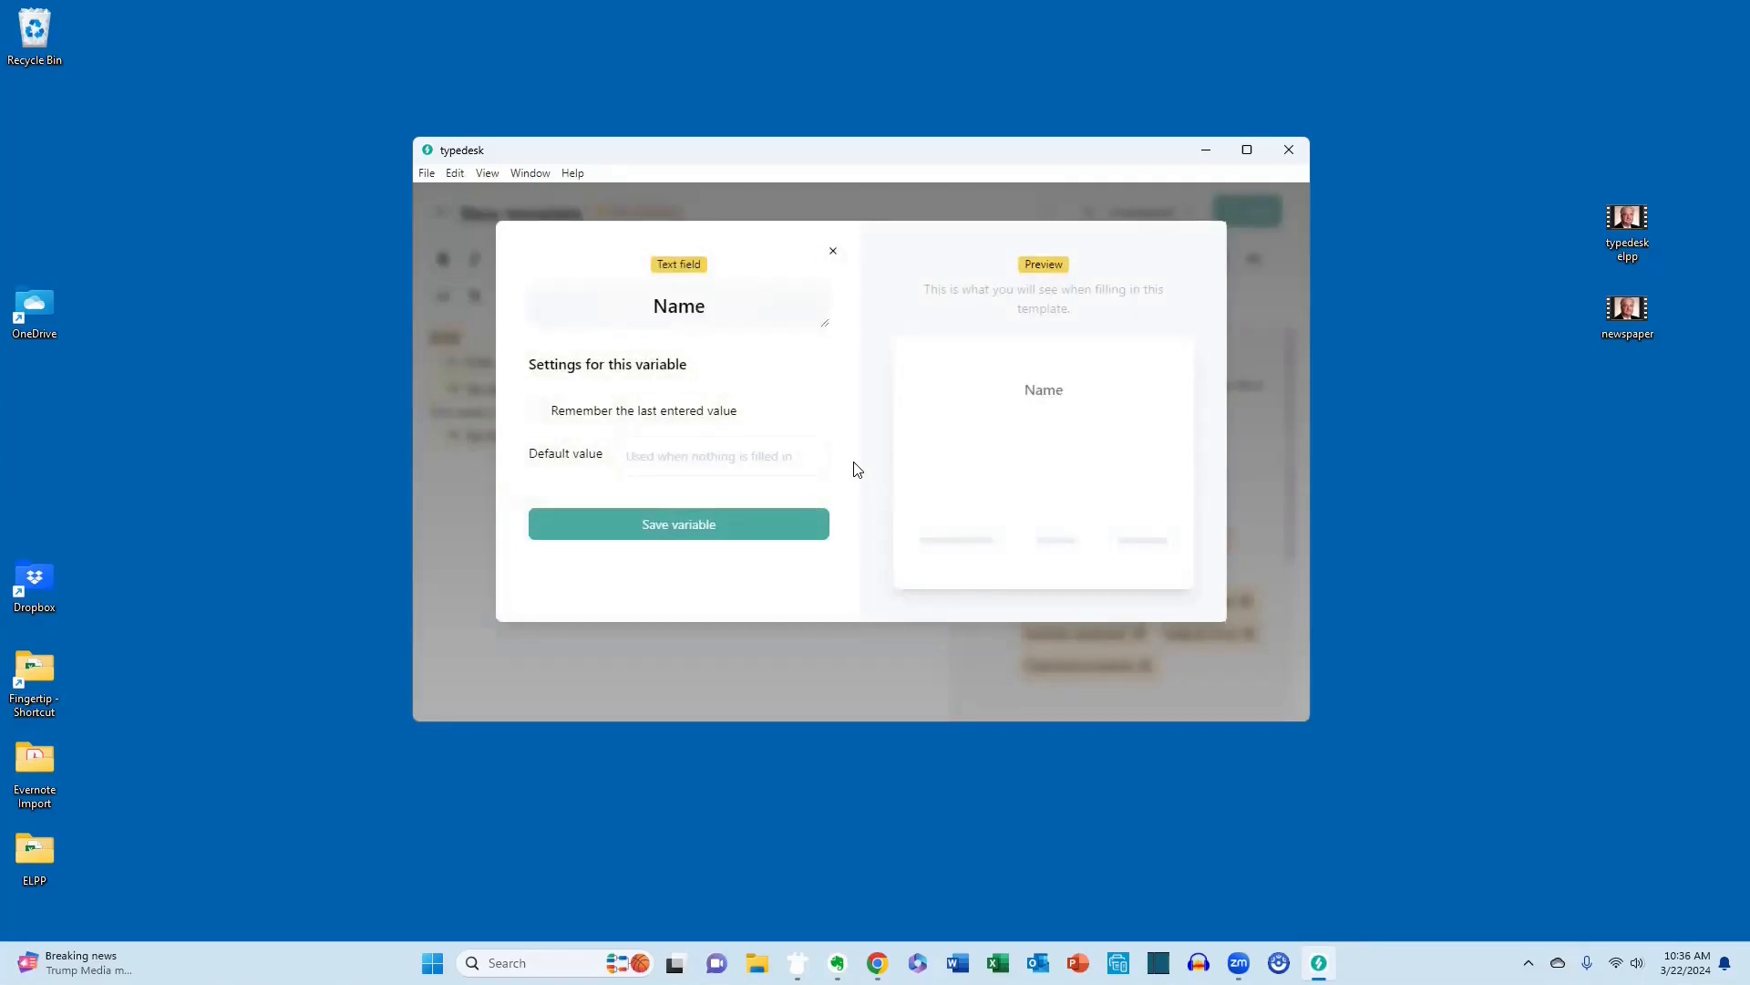
click(775, 526)
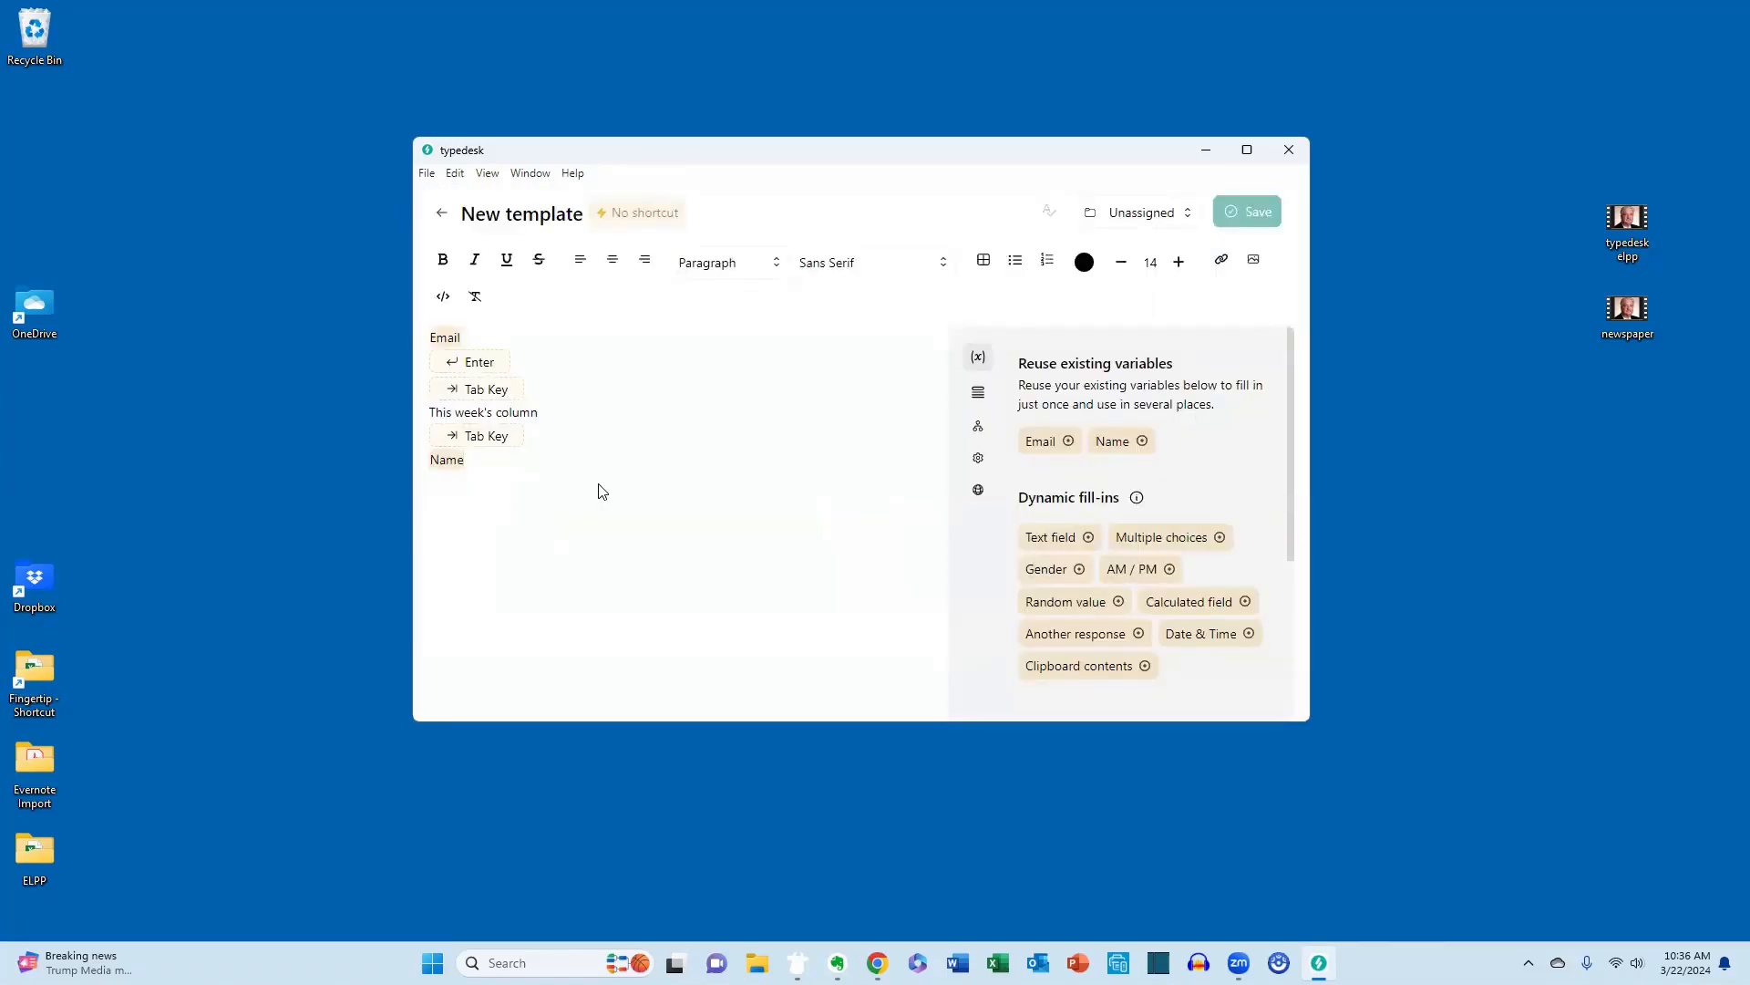
Put a comma after the Name variable and paste the copied "Get Organized!" article message on a new line below it.
text(.)
key(Return)
text(Here is the next "Get Organized!" article for The St. Clair Times and The Daily Home.  Thanks, Frank    Frank Buck is the author of the books Get Organized! and Get Organized Digitally! "Global Gurus Top 30" named him #1 in the Time Management category for 2019, 2020, 2021, and 2022. Dr. Buck speaks throughout the United States and internationally about organization and time management. You can reach him through his website: FrankBuck.org. Follow him on all social media channels: @DrFrankBuck.)
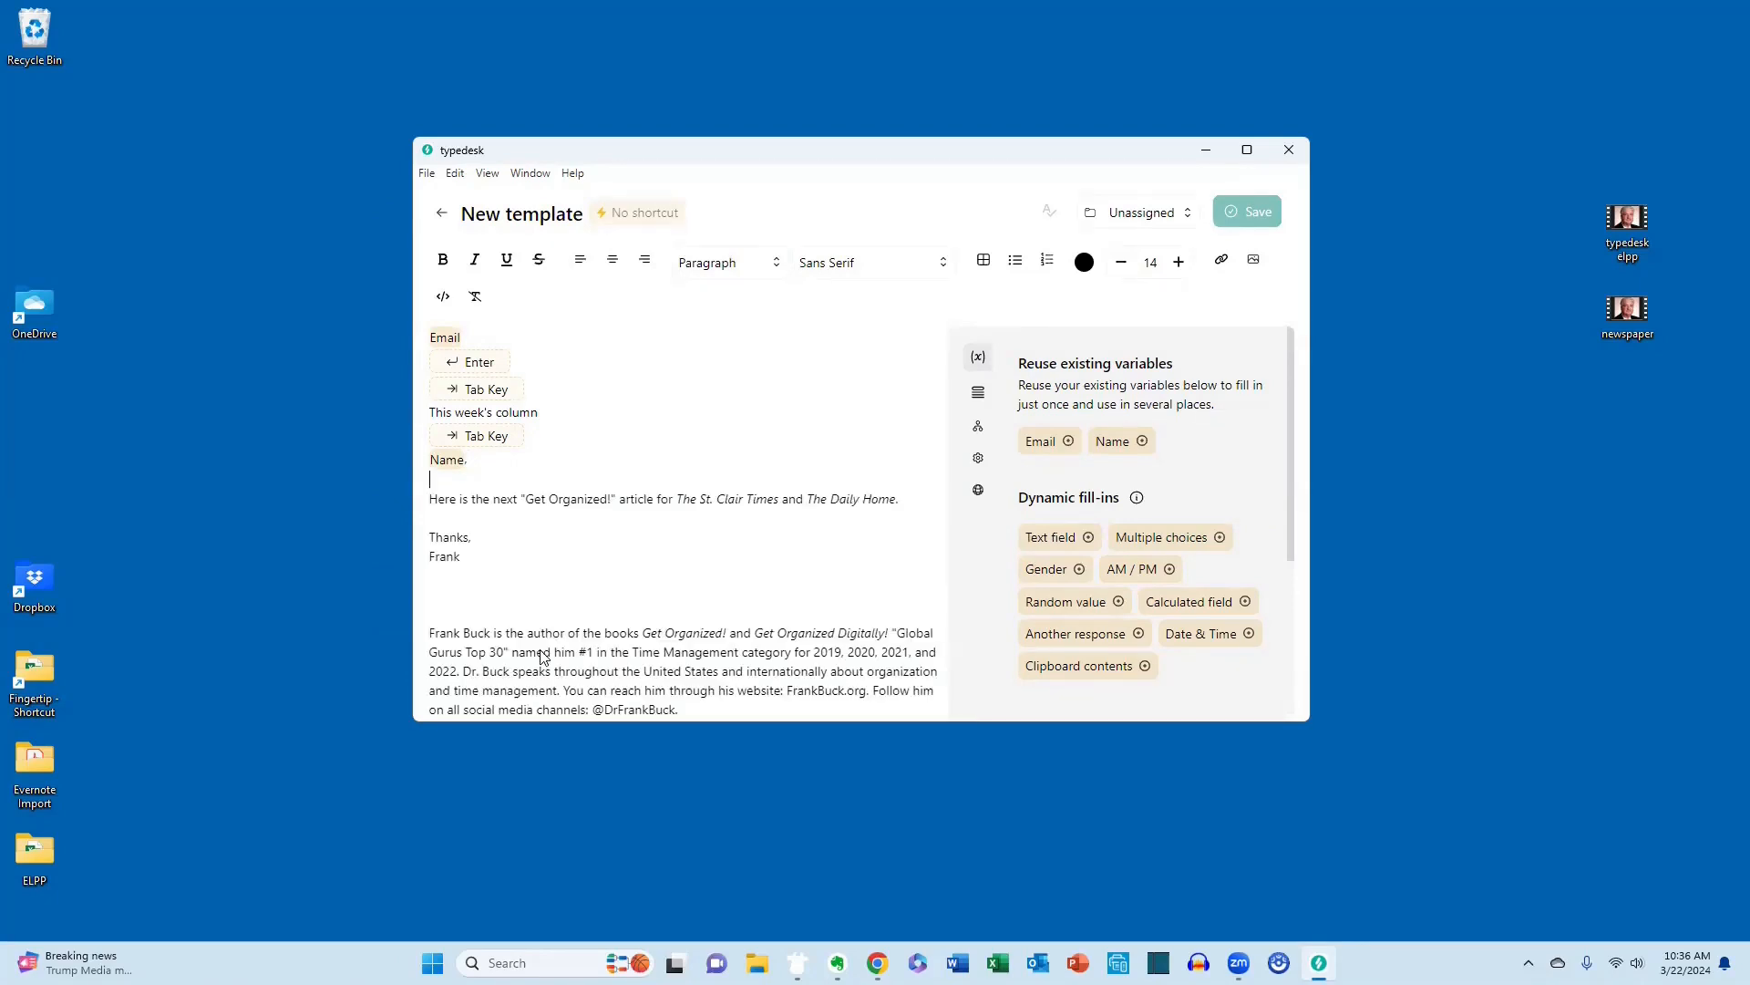
Name the template Newspeper variable.
click(502, 217)
triple_click(501, 220)
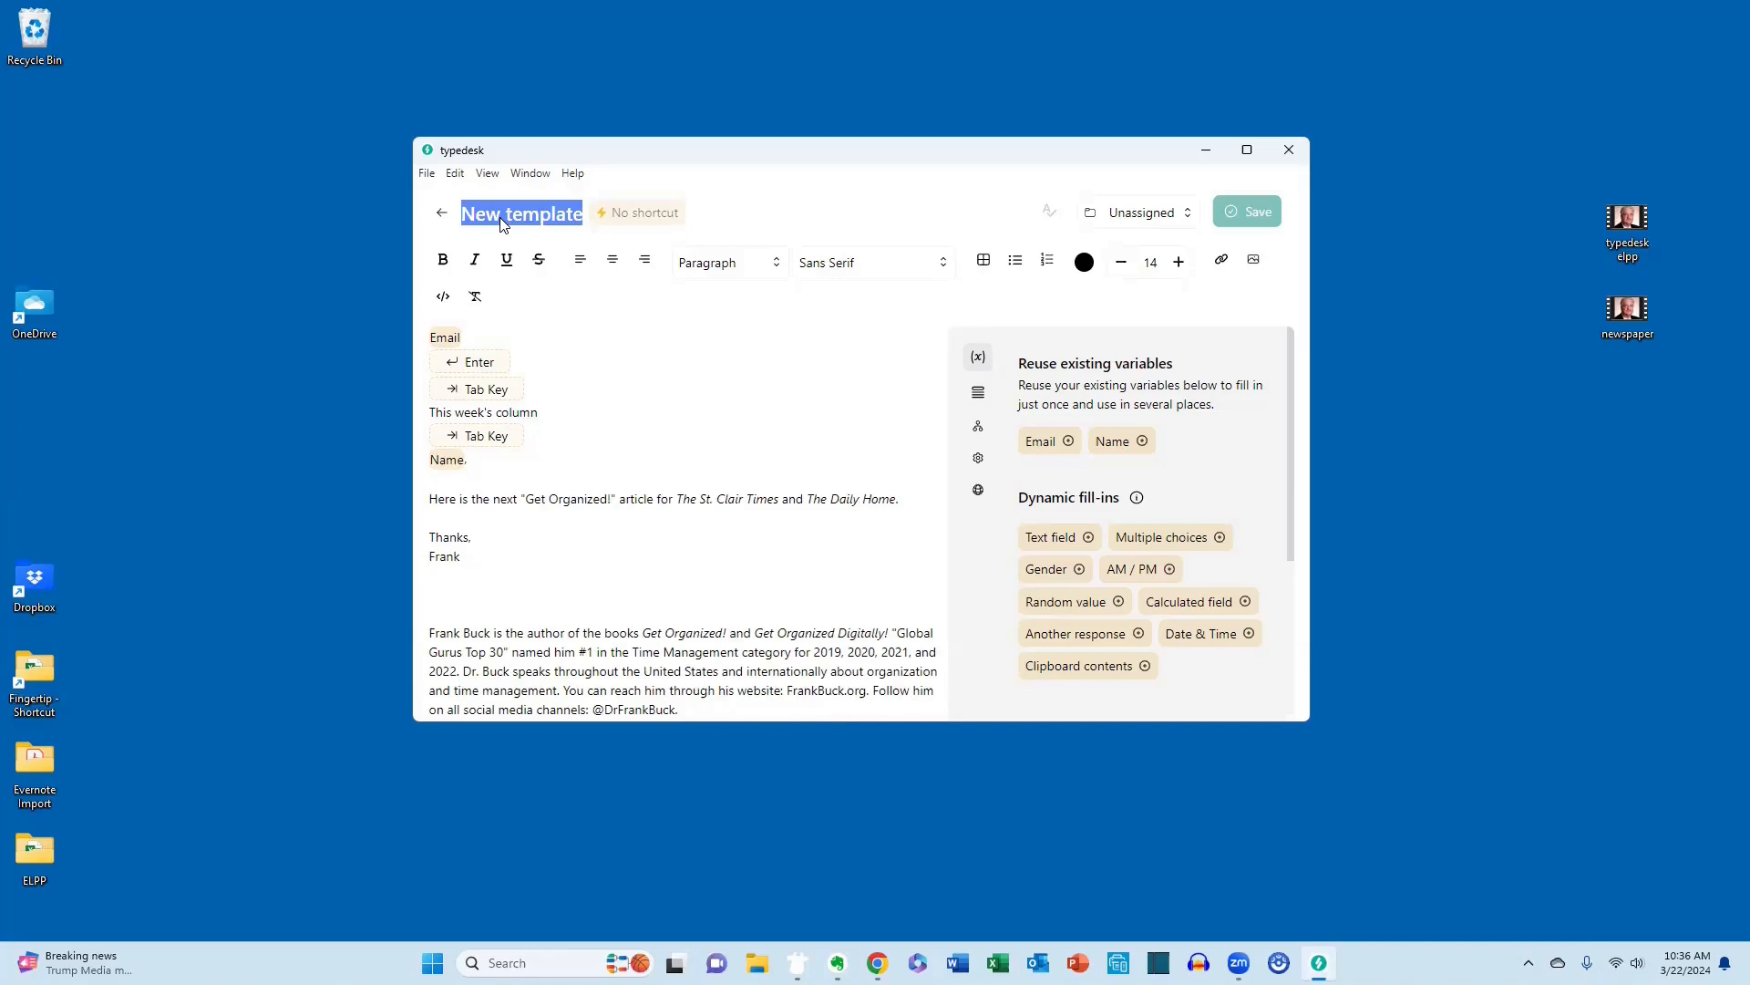
text(Ne)
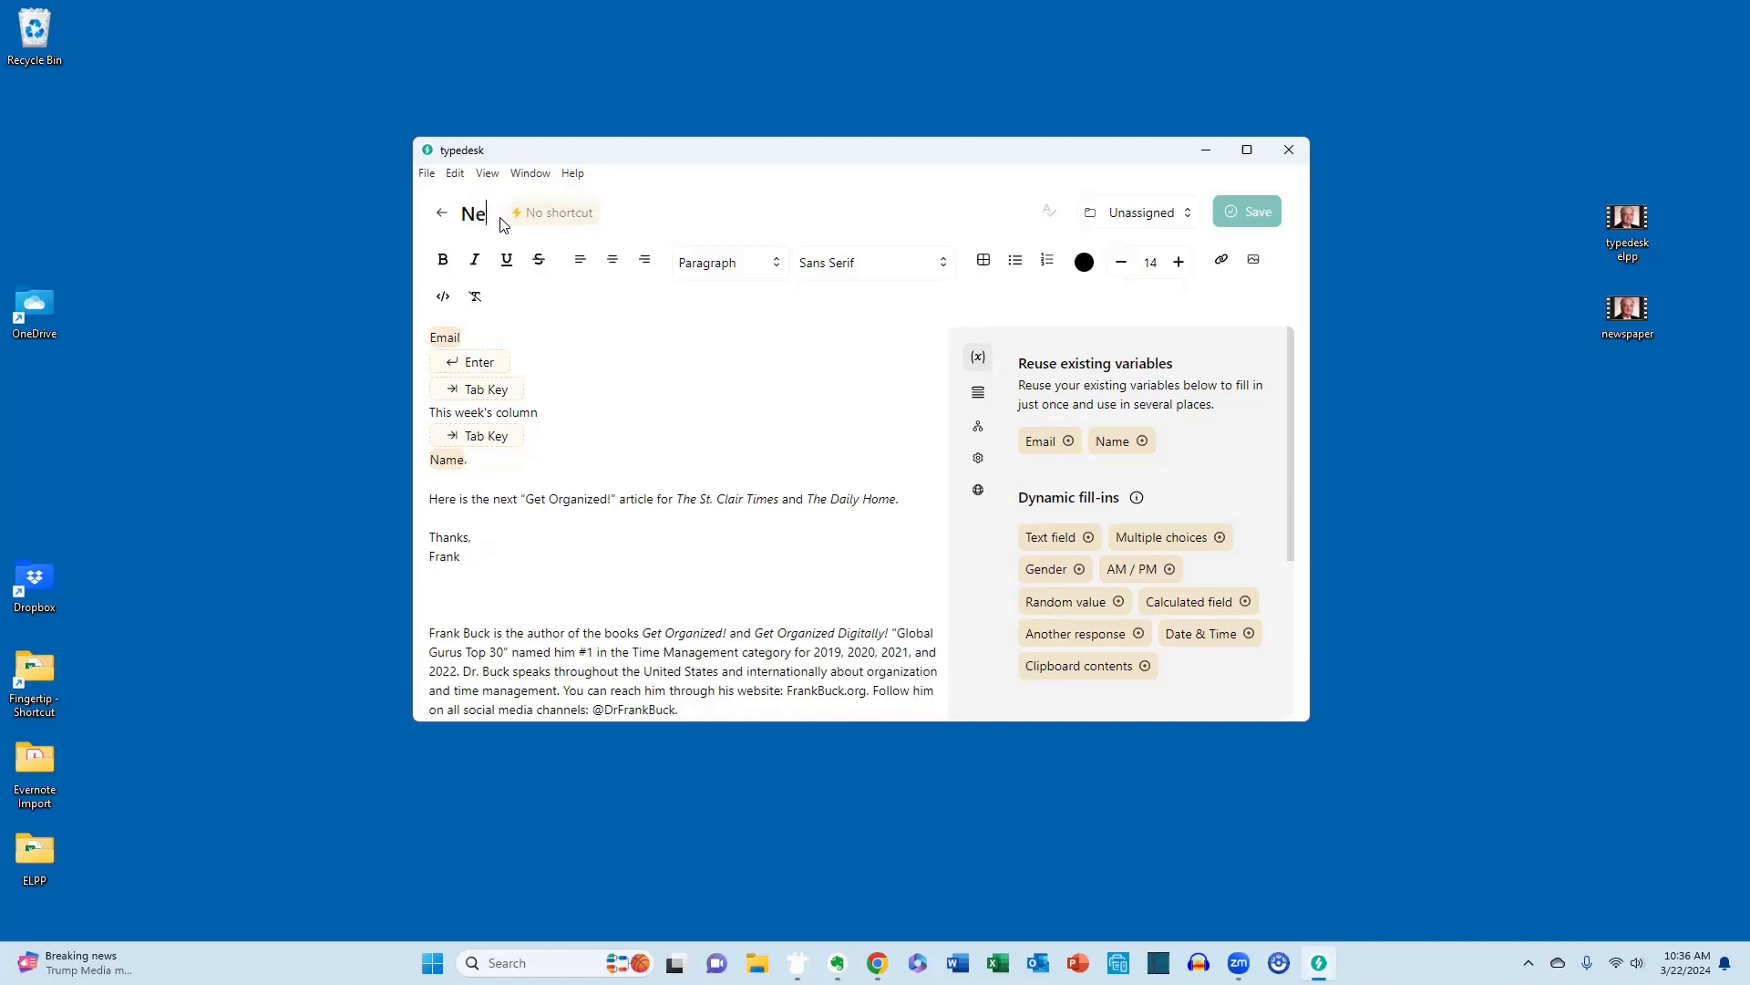
text(wspeper )
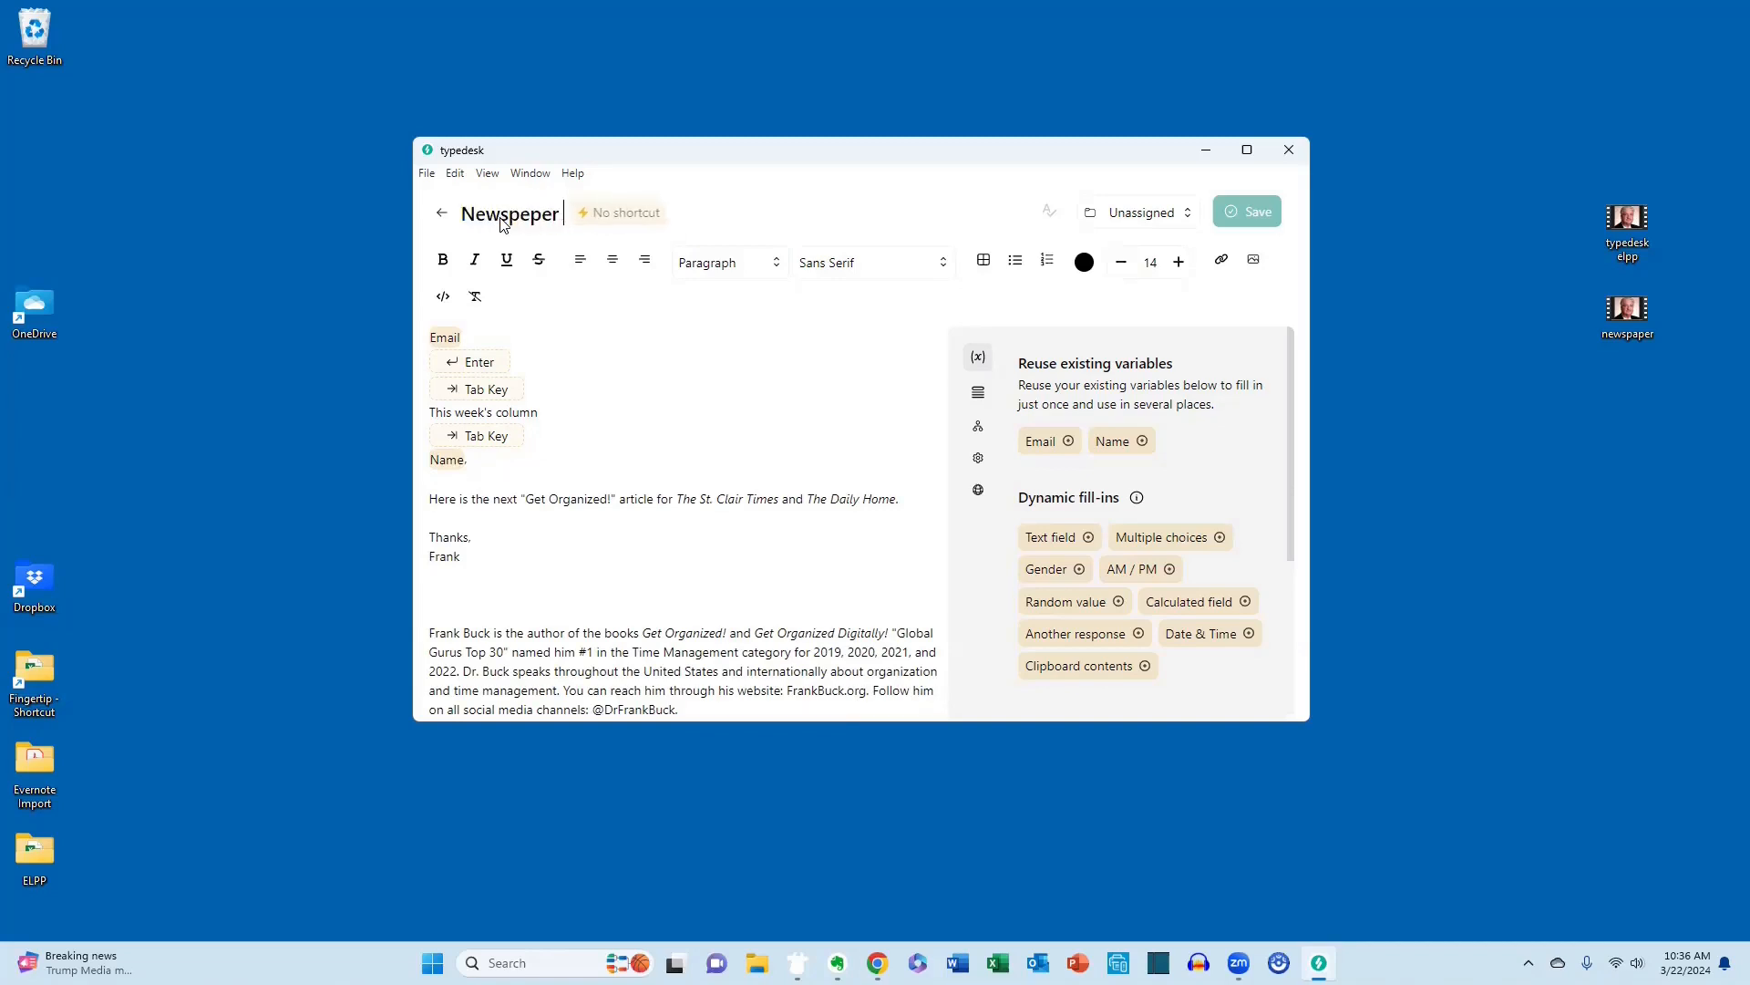
text(variable)
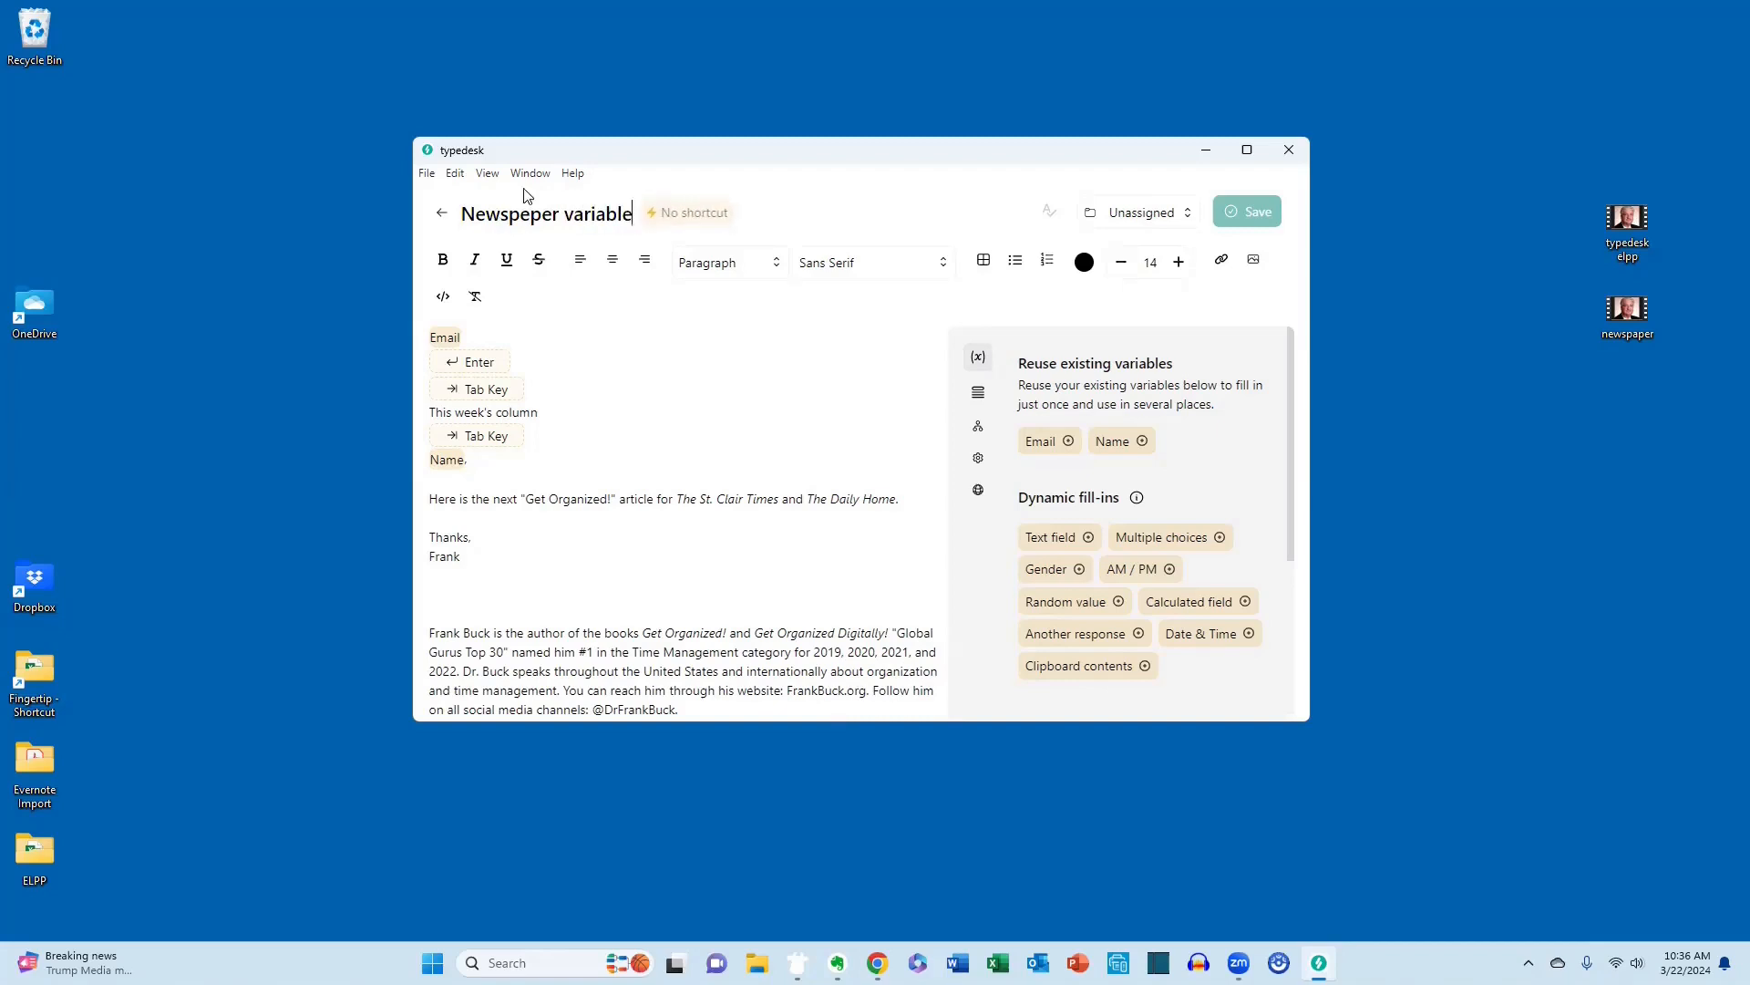
Assign the autofill shortcut aaa to the Newspeper variable template and save it.
click(704, 219)
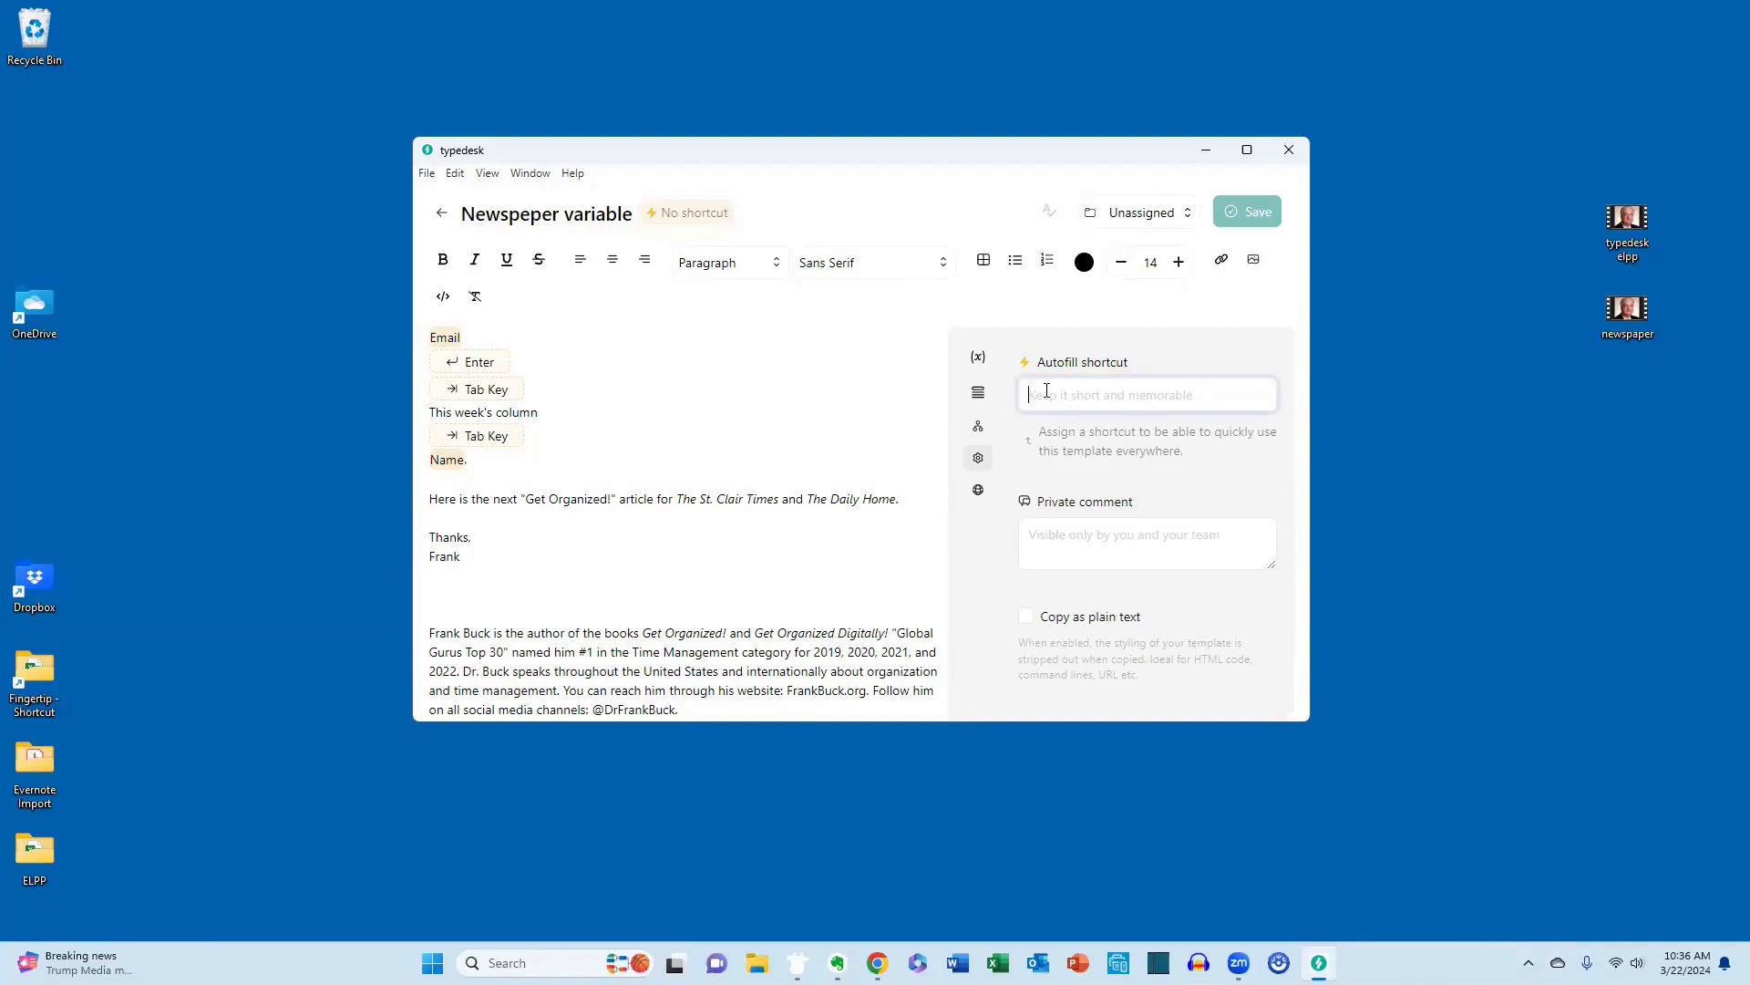
text(aaa)
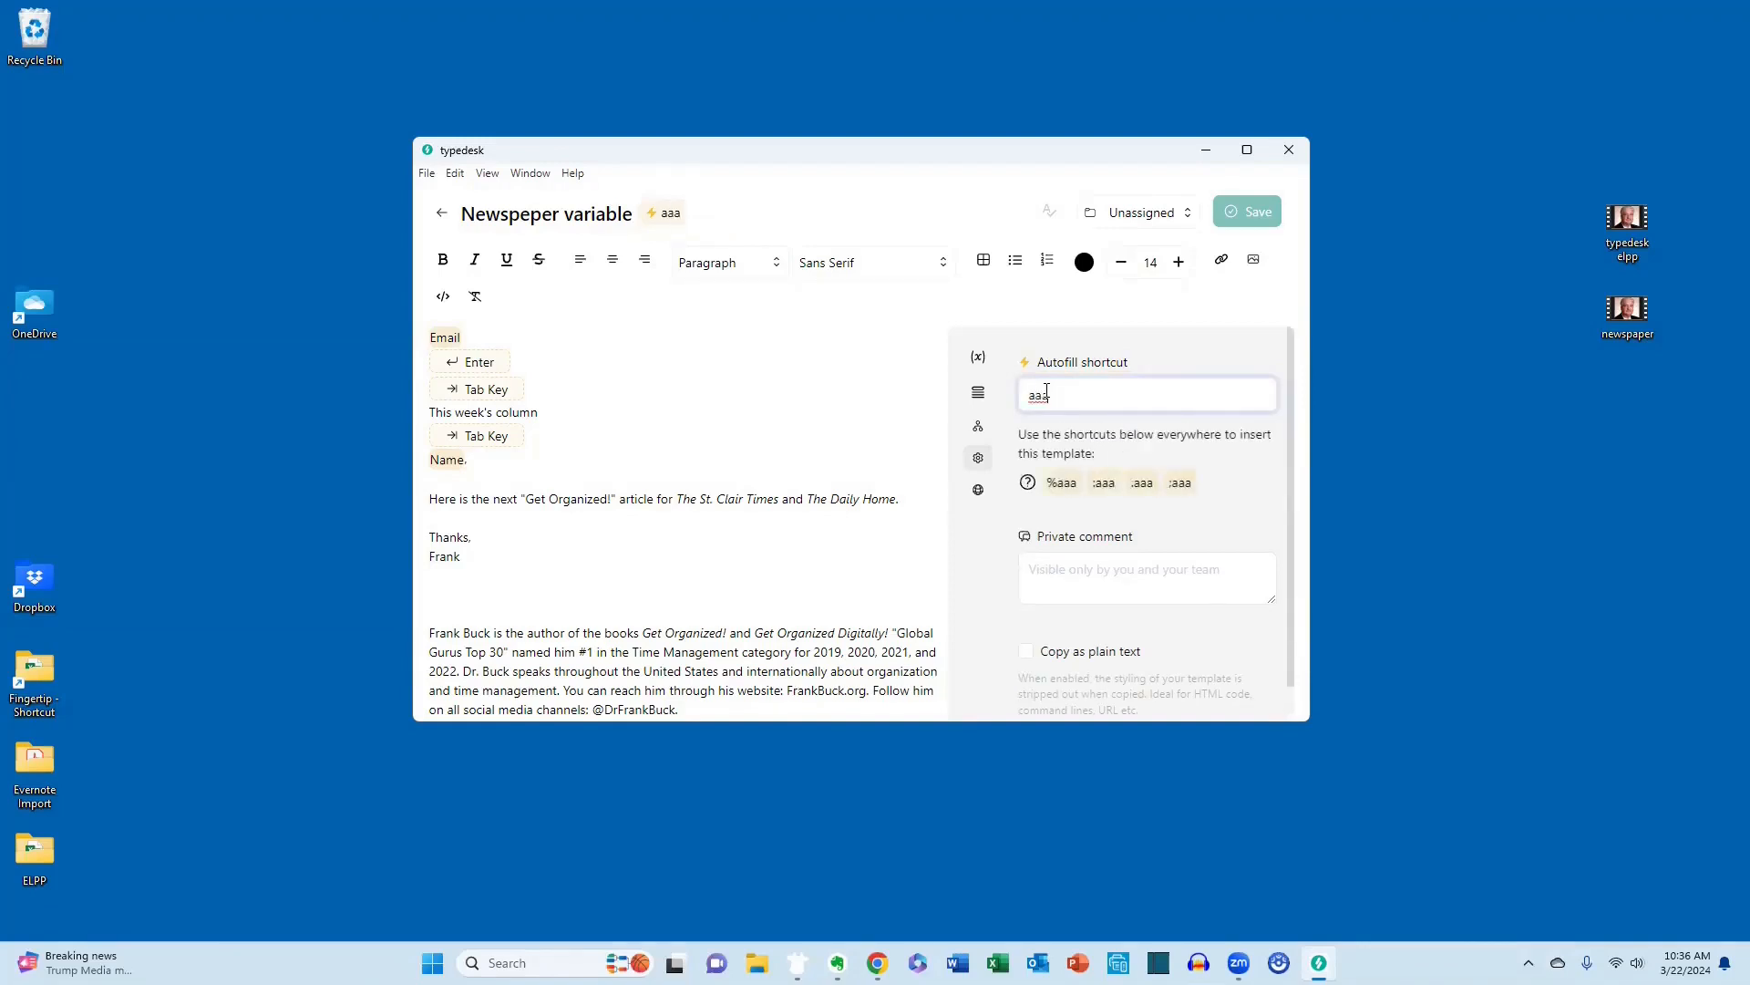
click(1238, 215)
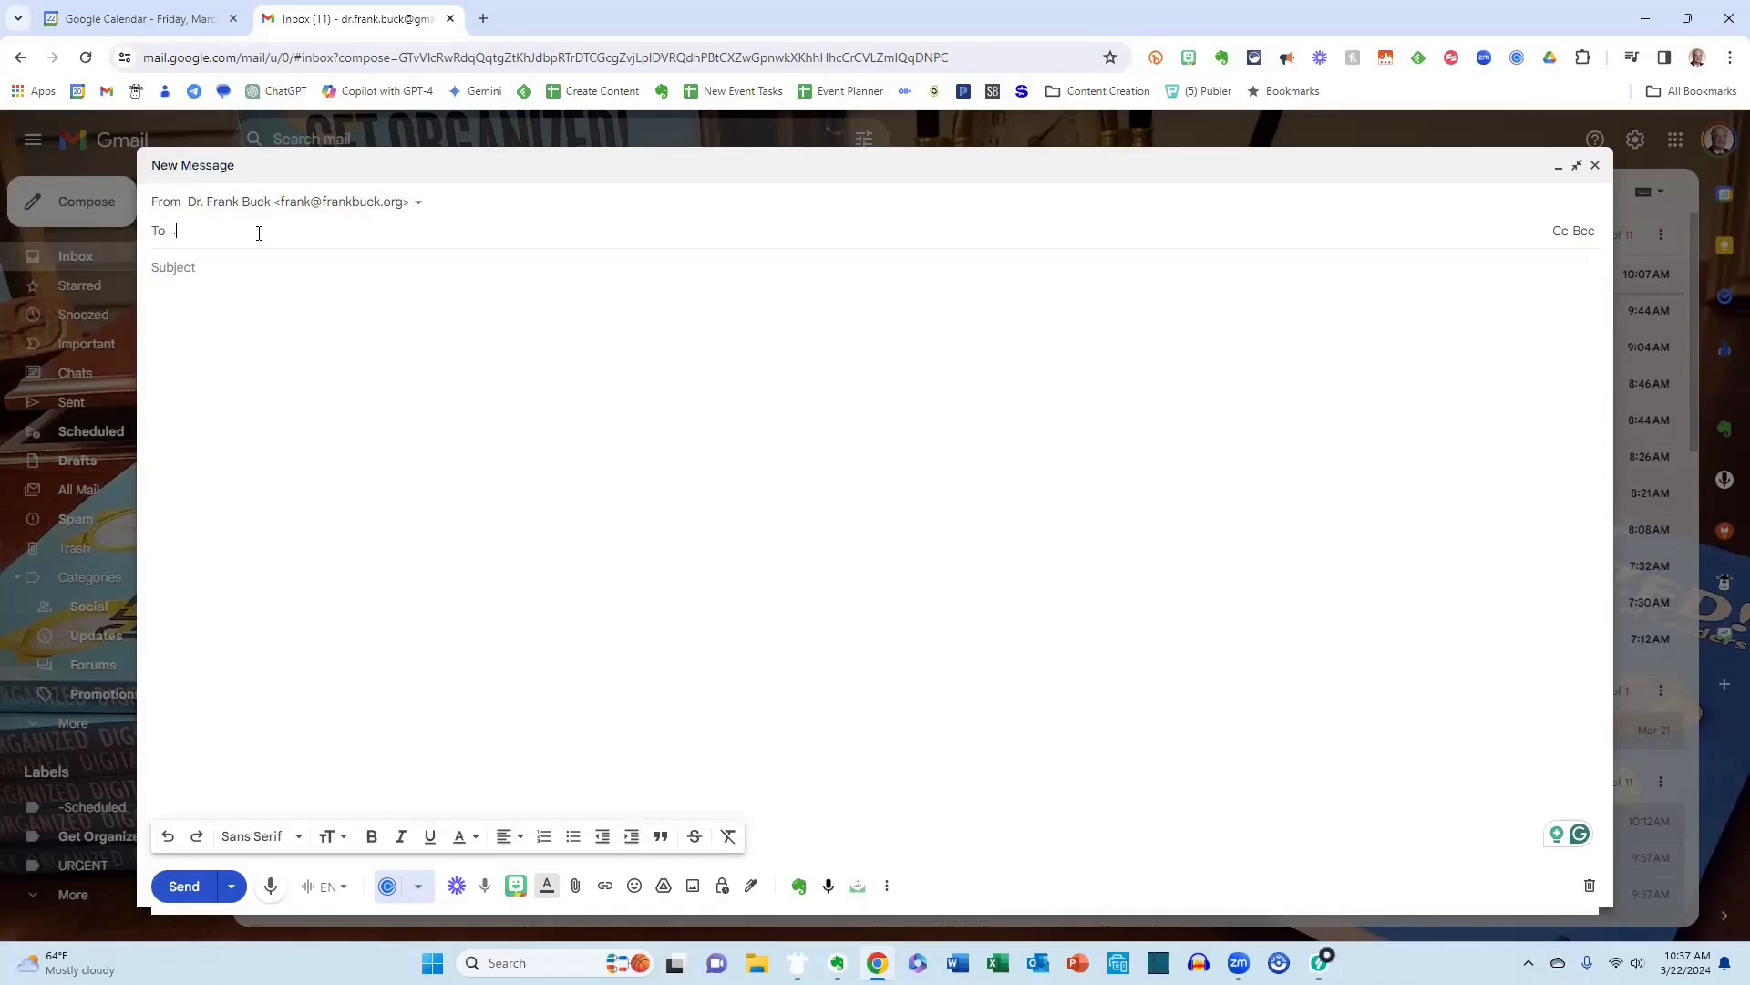
In Gmail, expand the template from a new message's recipient field with .aaa and answer its Email prompt with the recipient's e-mail address.
text(.aaa)
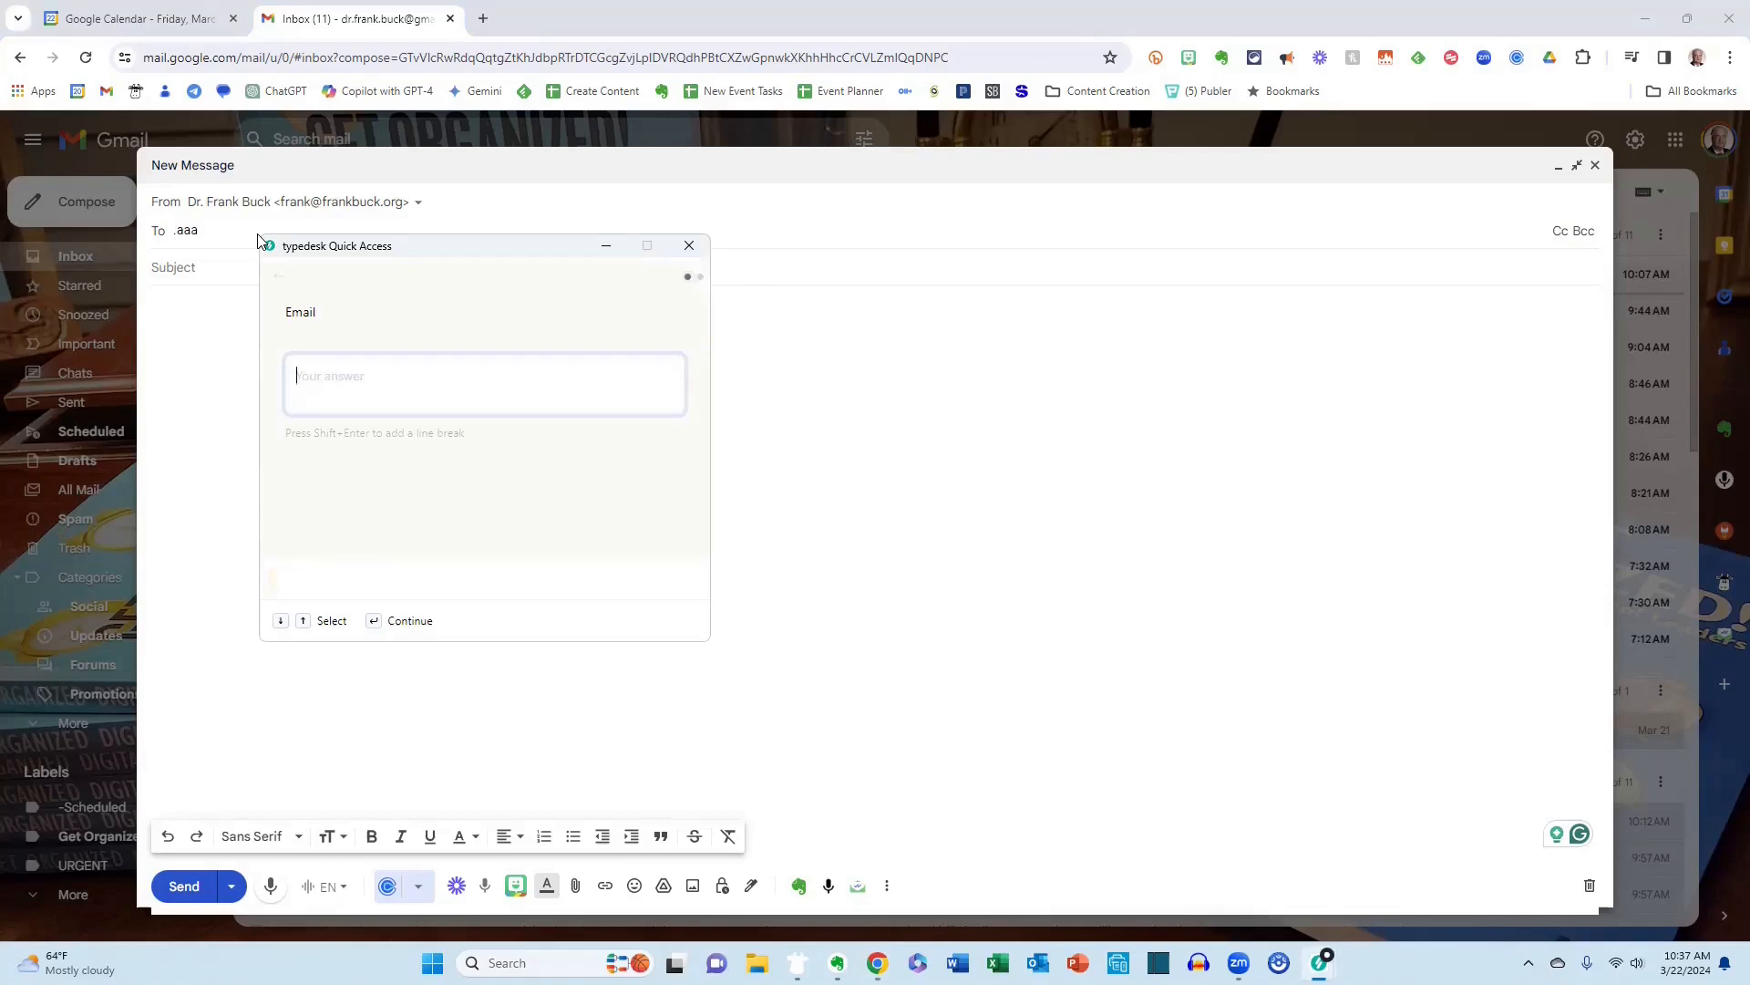
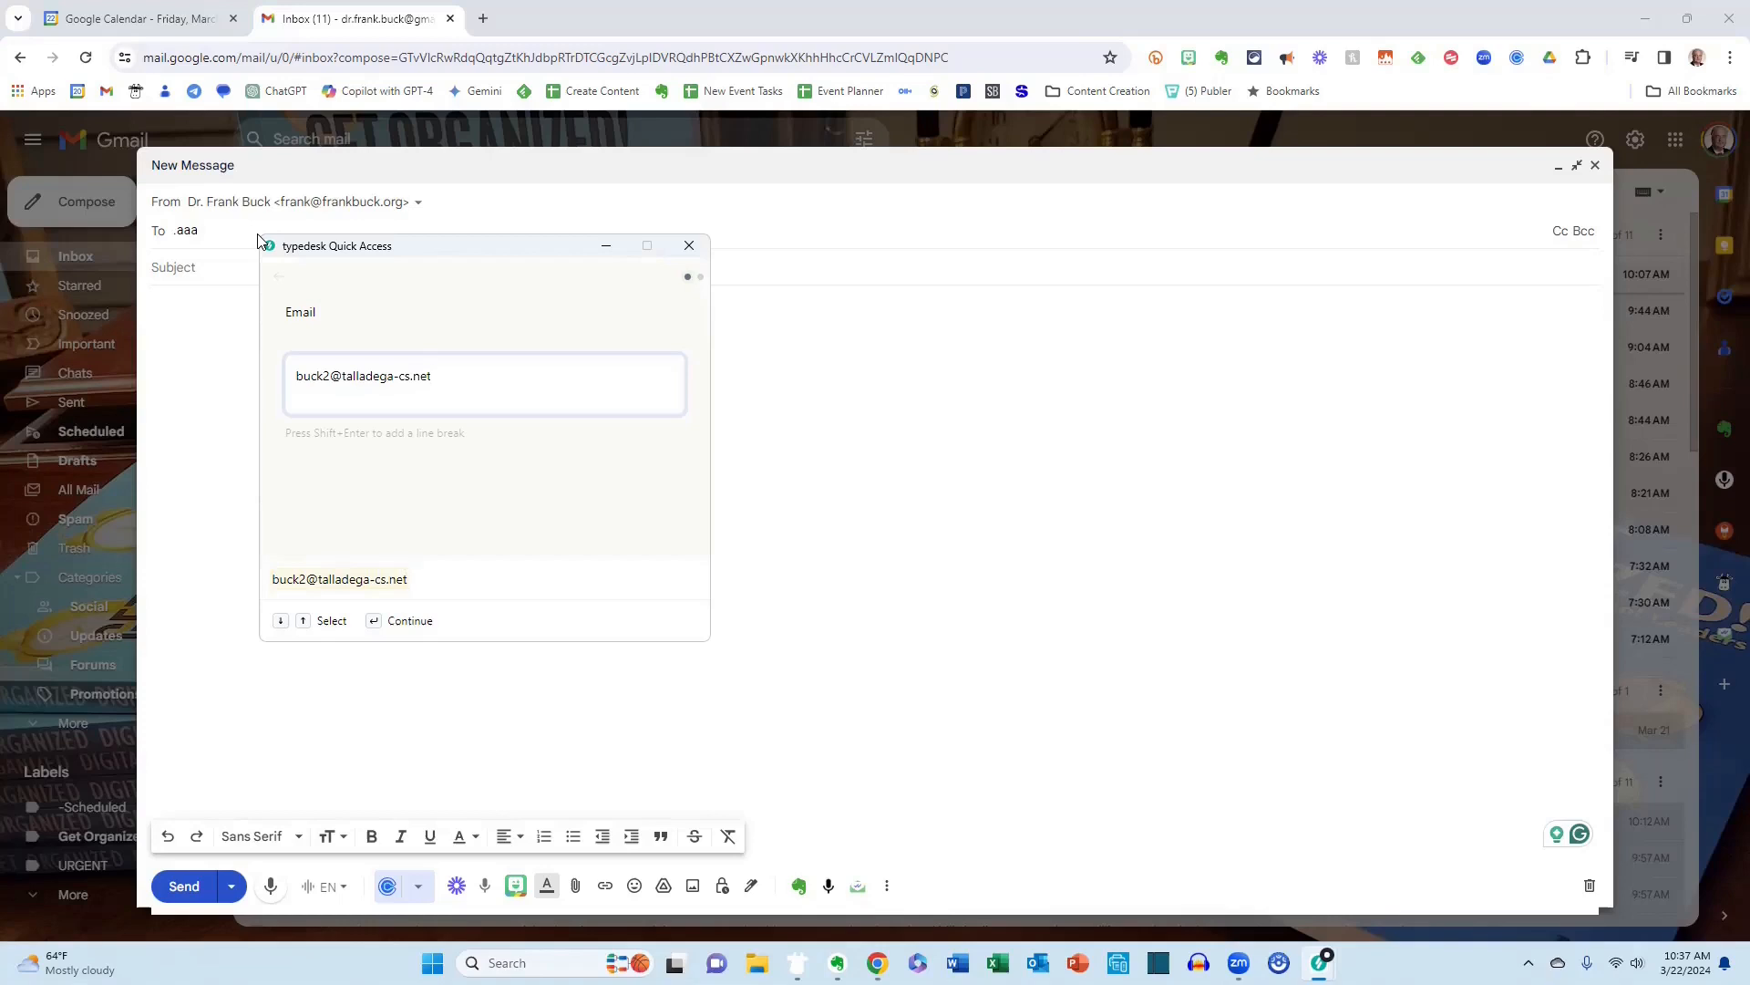
click(385, 626)
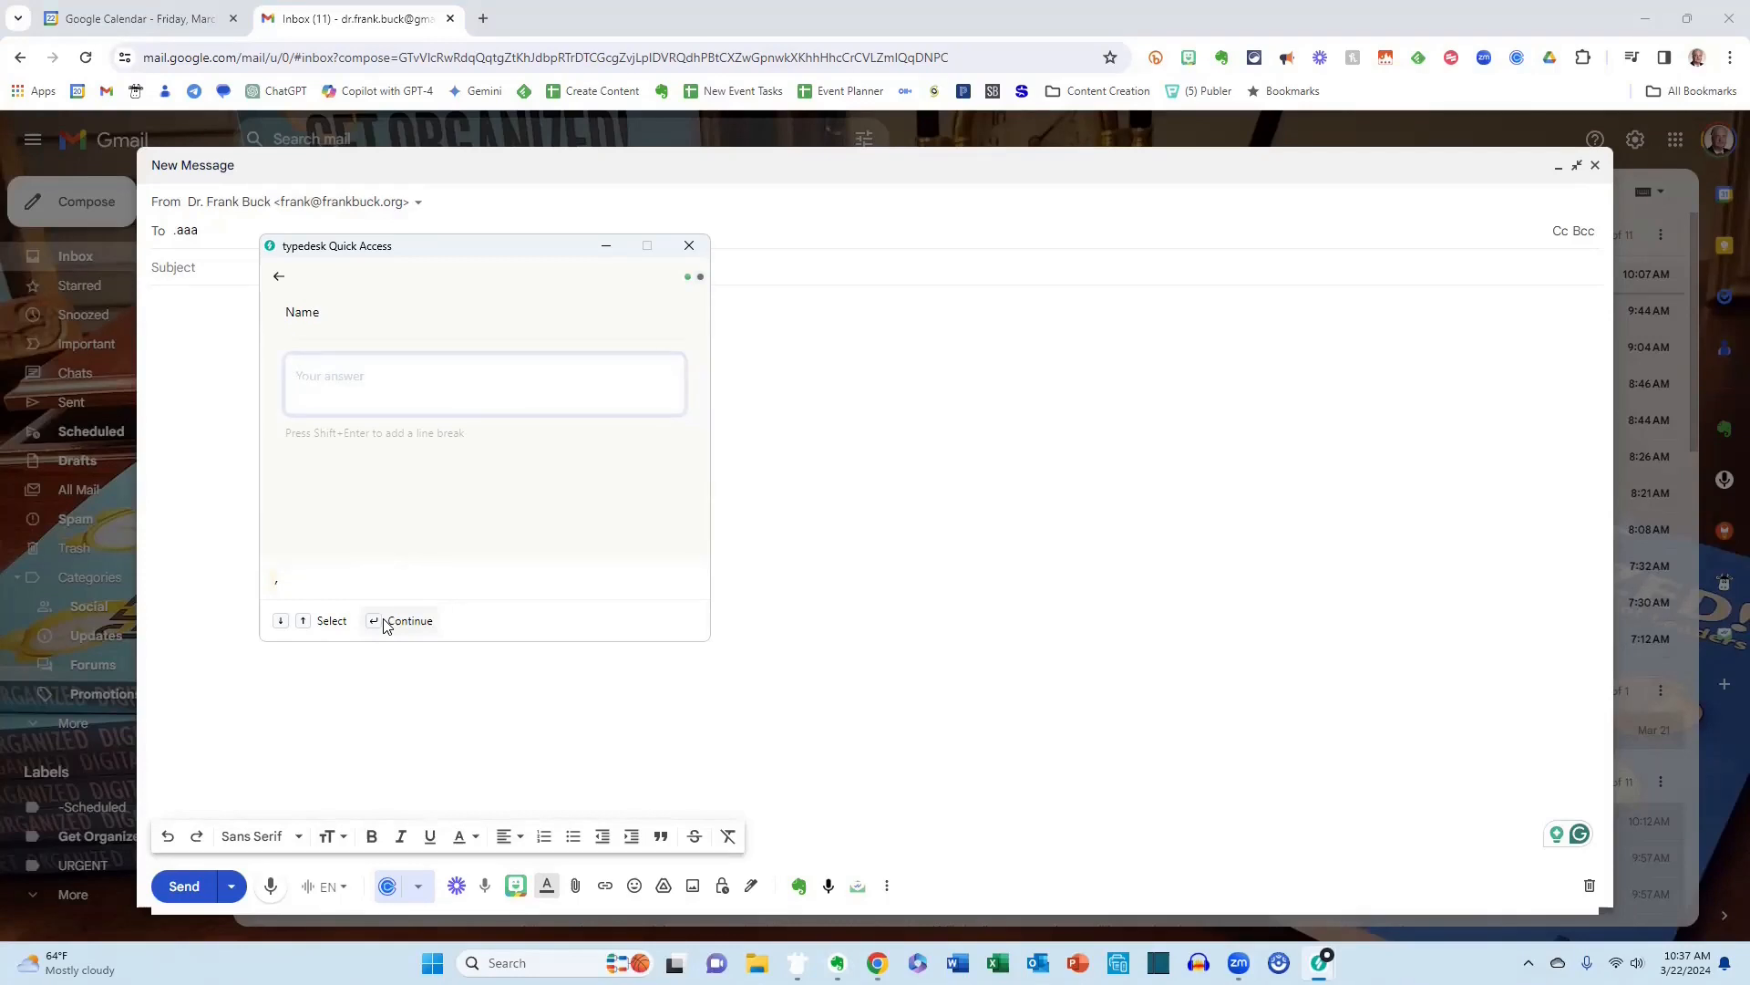
Answer the template's Name prompt with the recipient's first name and continue to fill in the message.
text(Bilk)
key(BackSpace)
key(BackSpace)
click(384, 622)
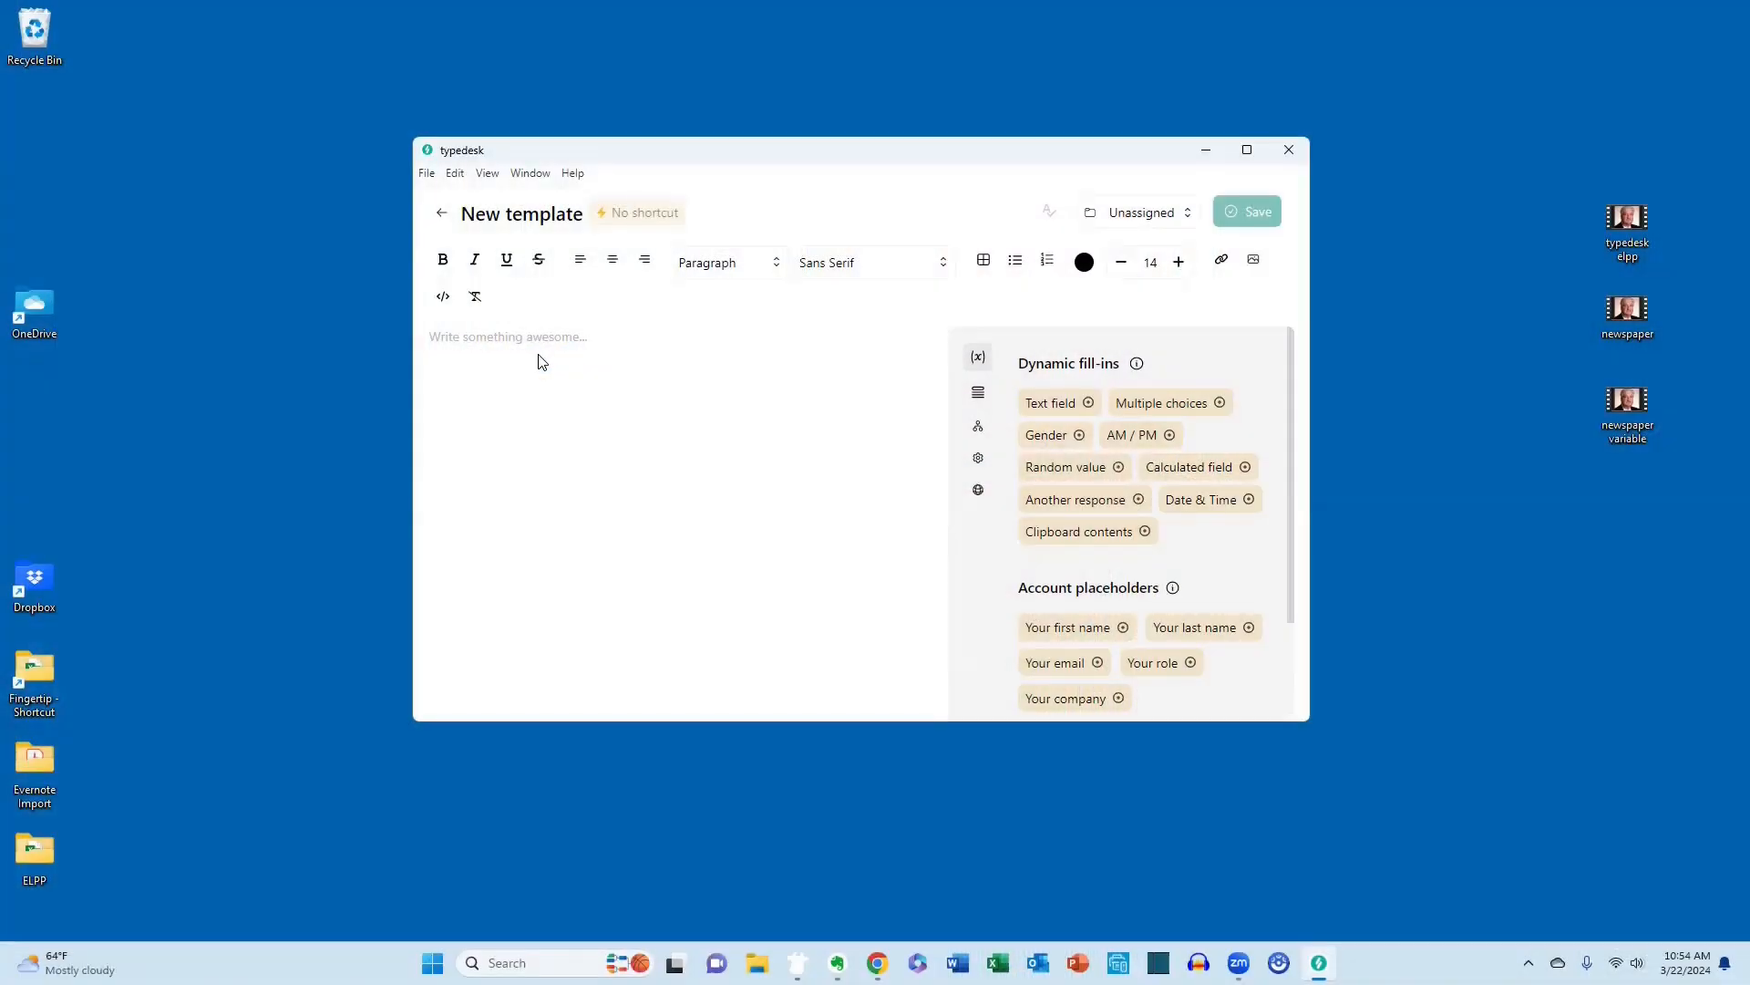
In a new typedesk template, insert a Date & Time variable formatted as DD, MM dd, yyyy that uses the current date.
click(1199, 501)
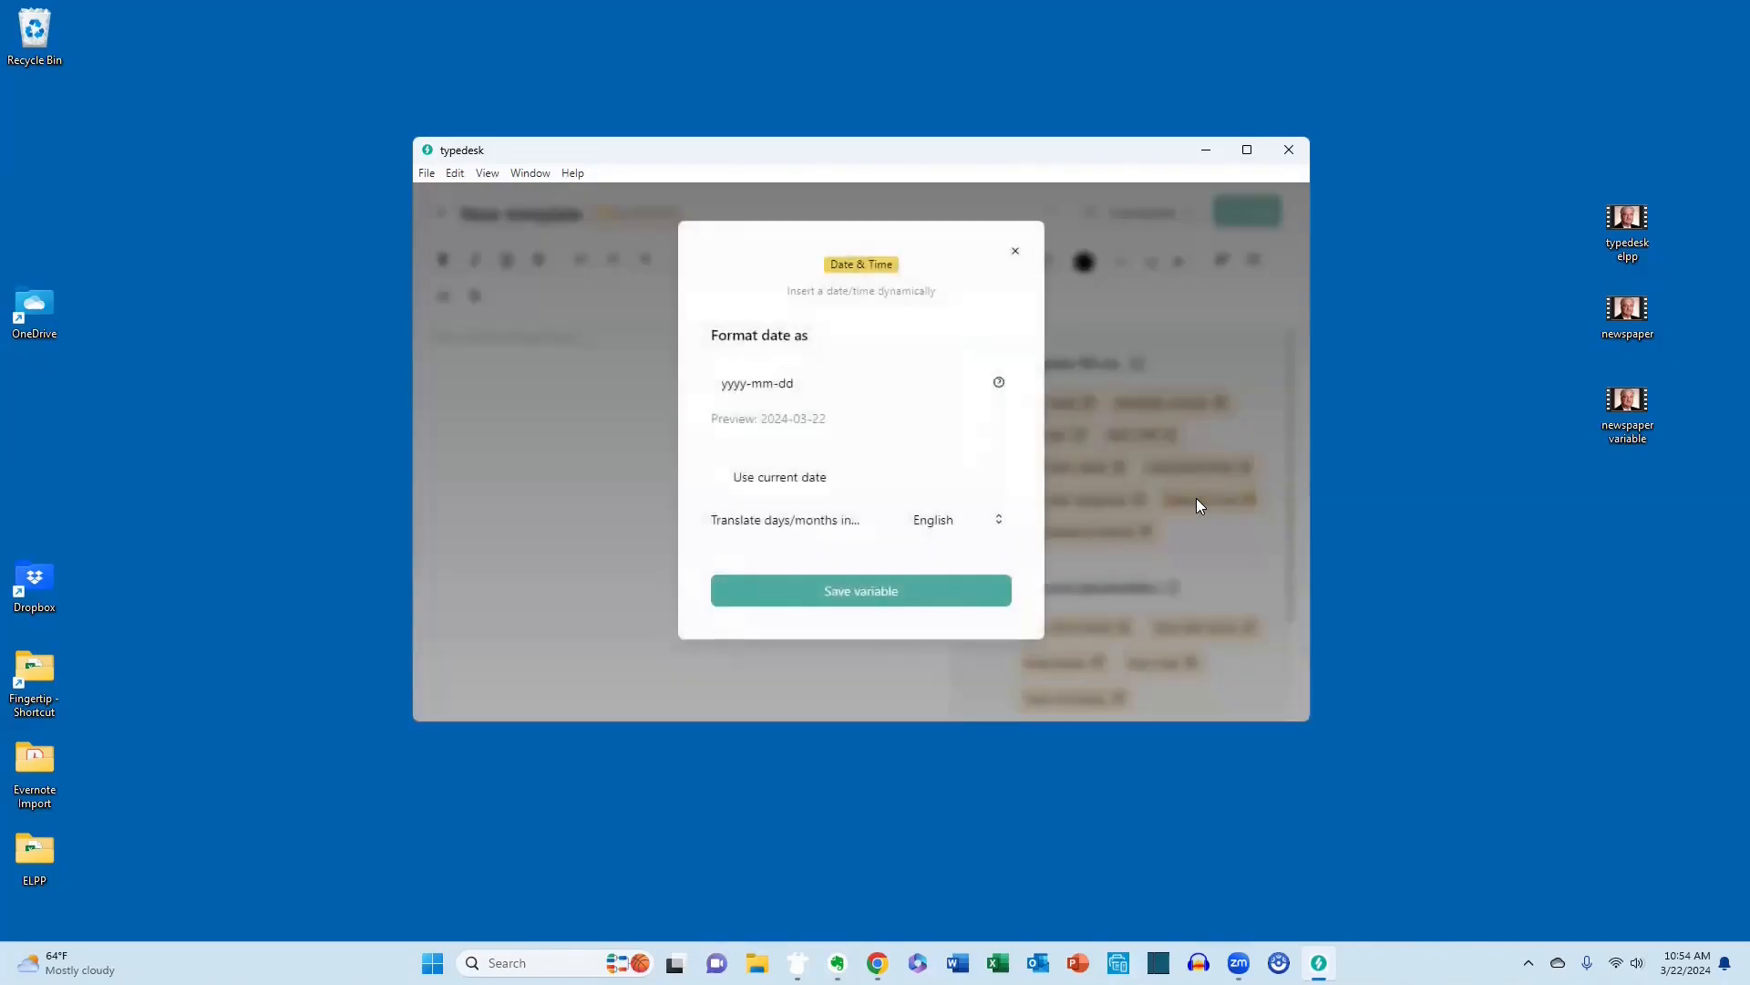
click(999, 384)
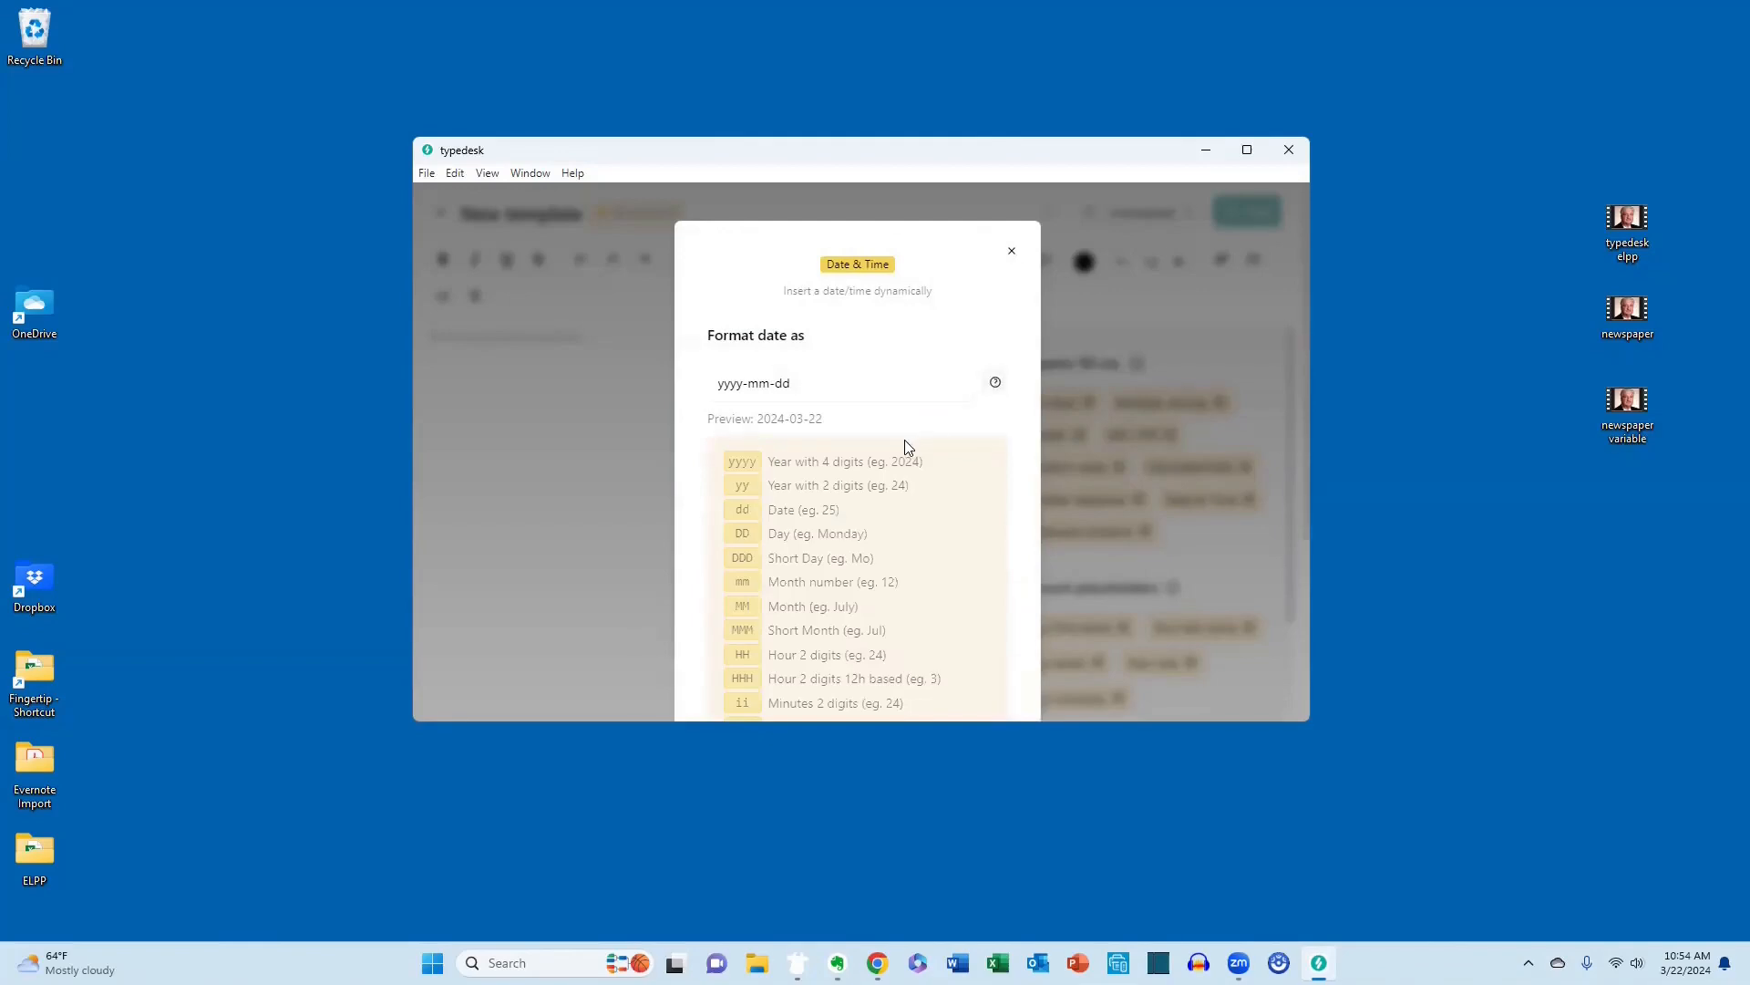
scroll(909, 447, down, 2)
scroll(909, 446, up, 1)
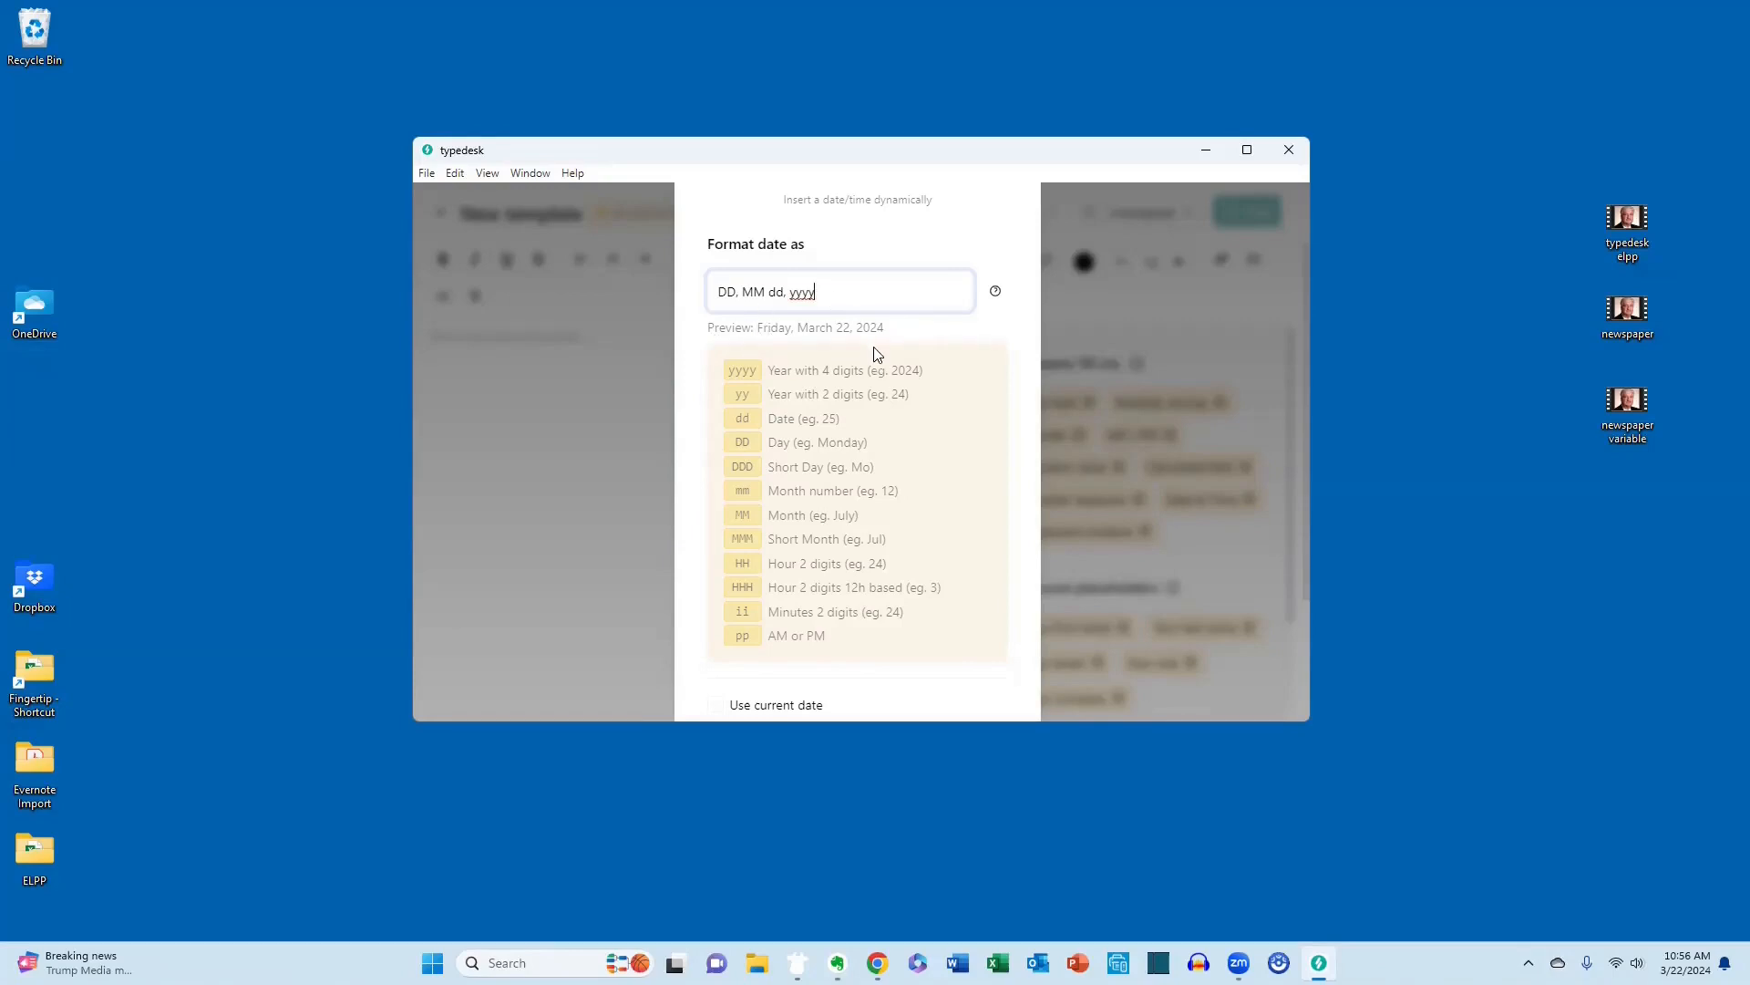
scroll(875, 354, down, 2)
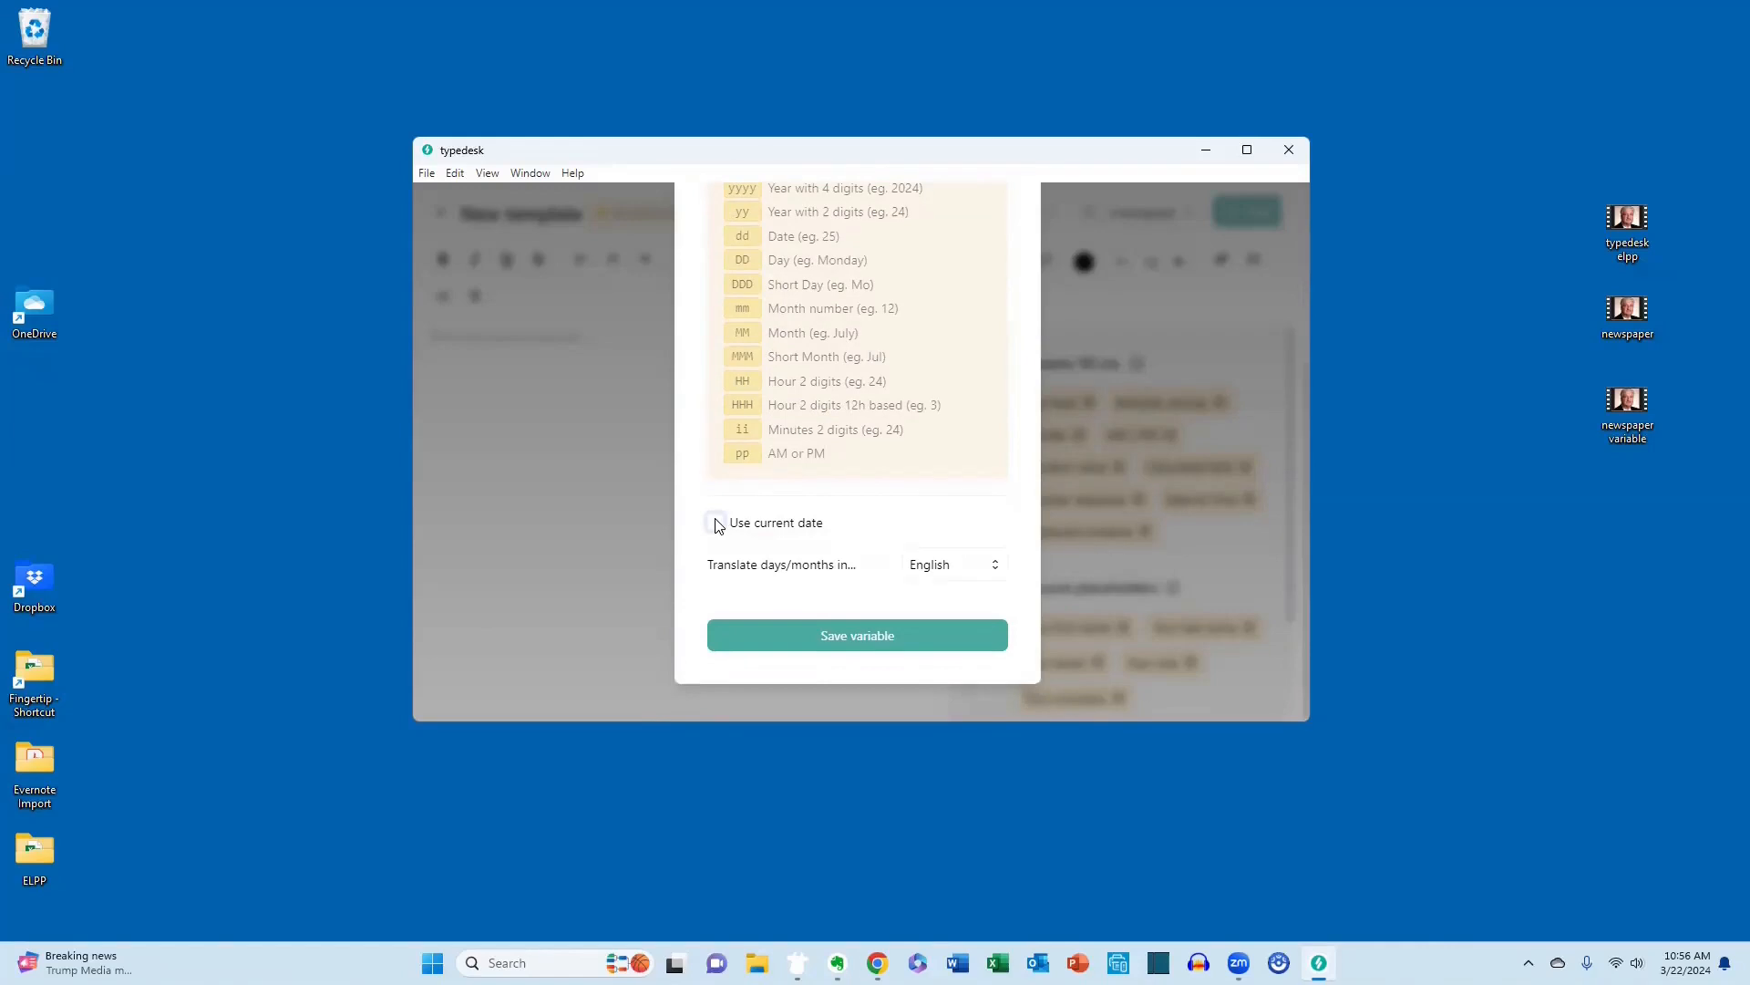
click(715, 523)
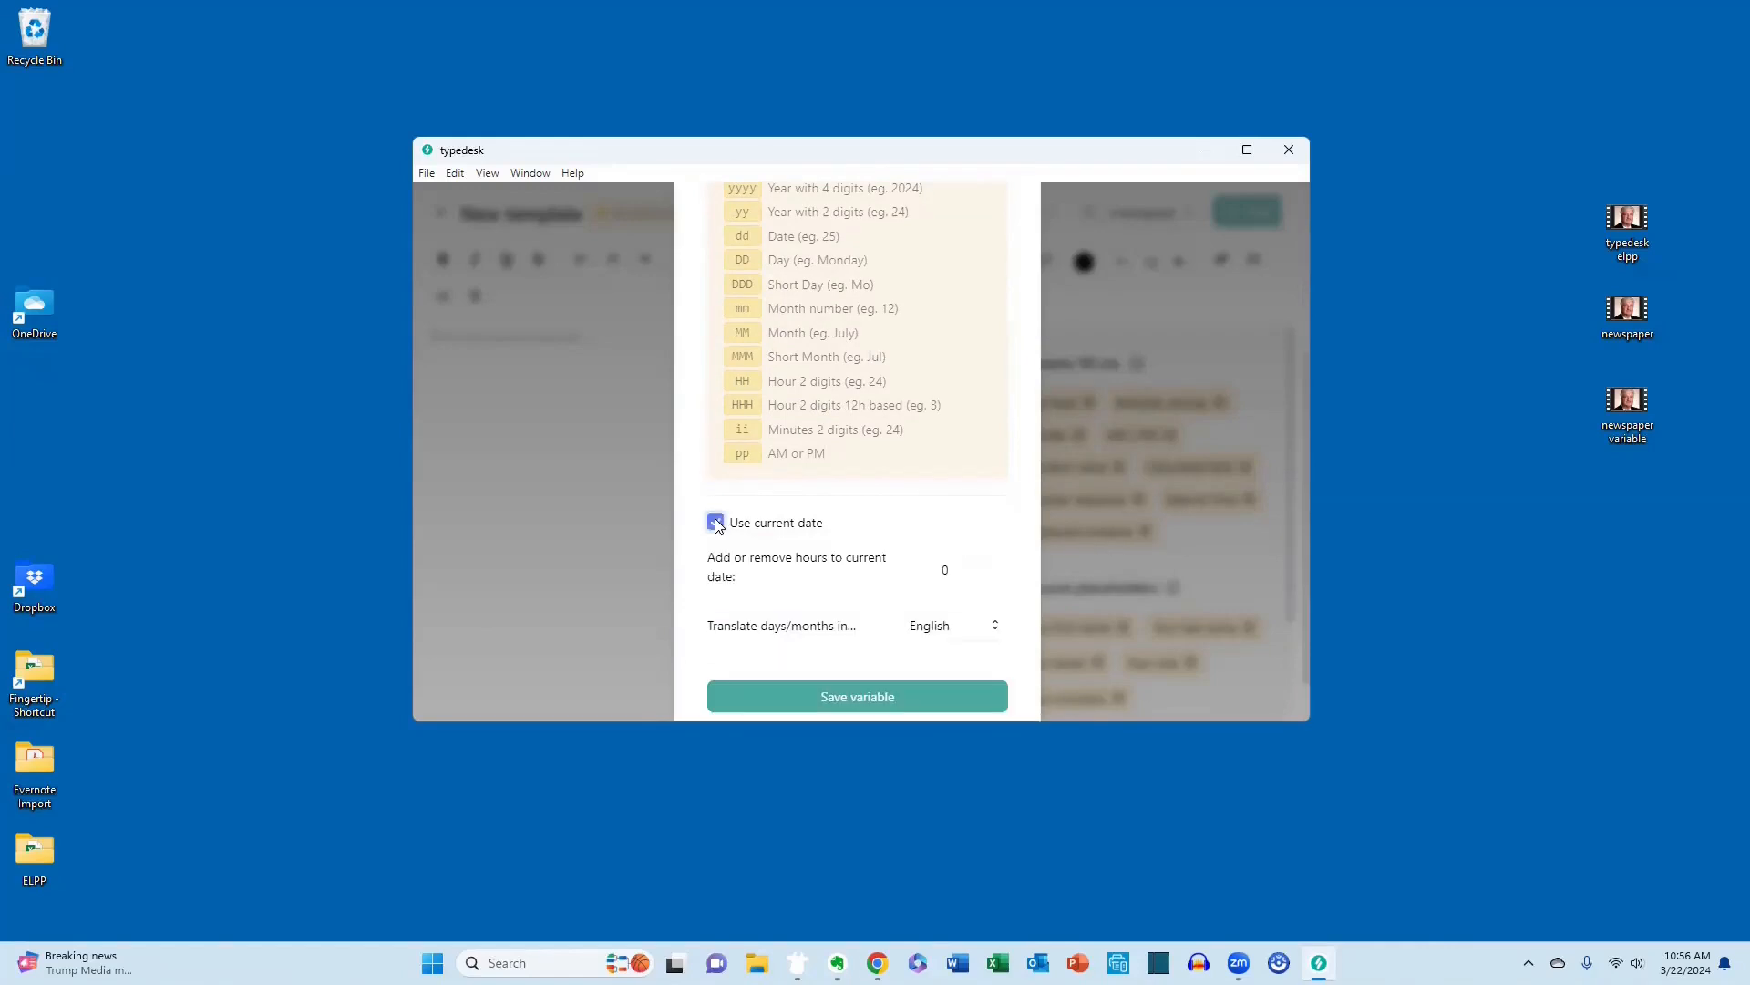
click(864, 696)
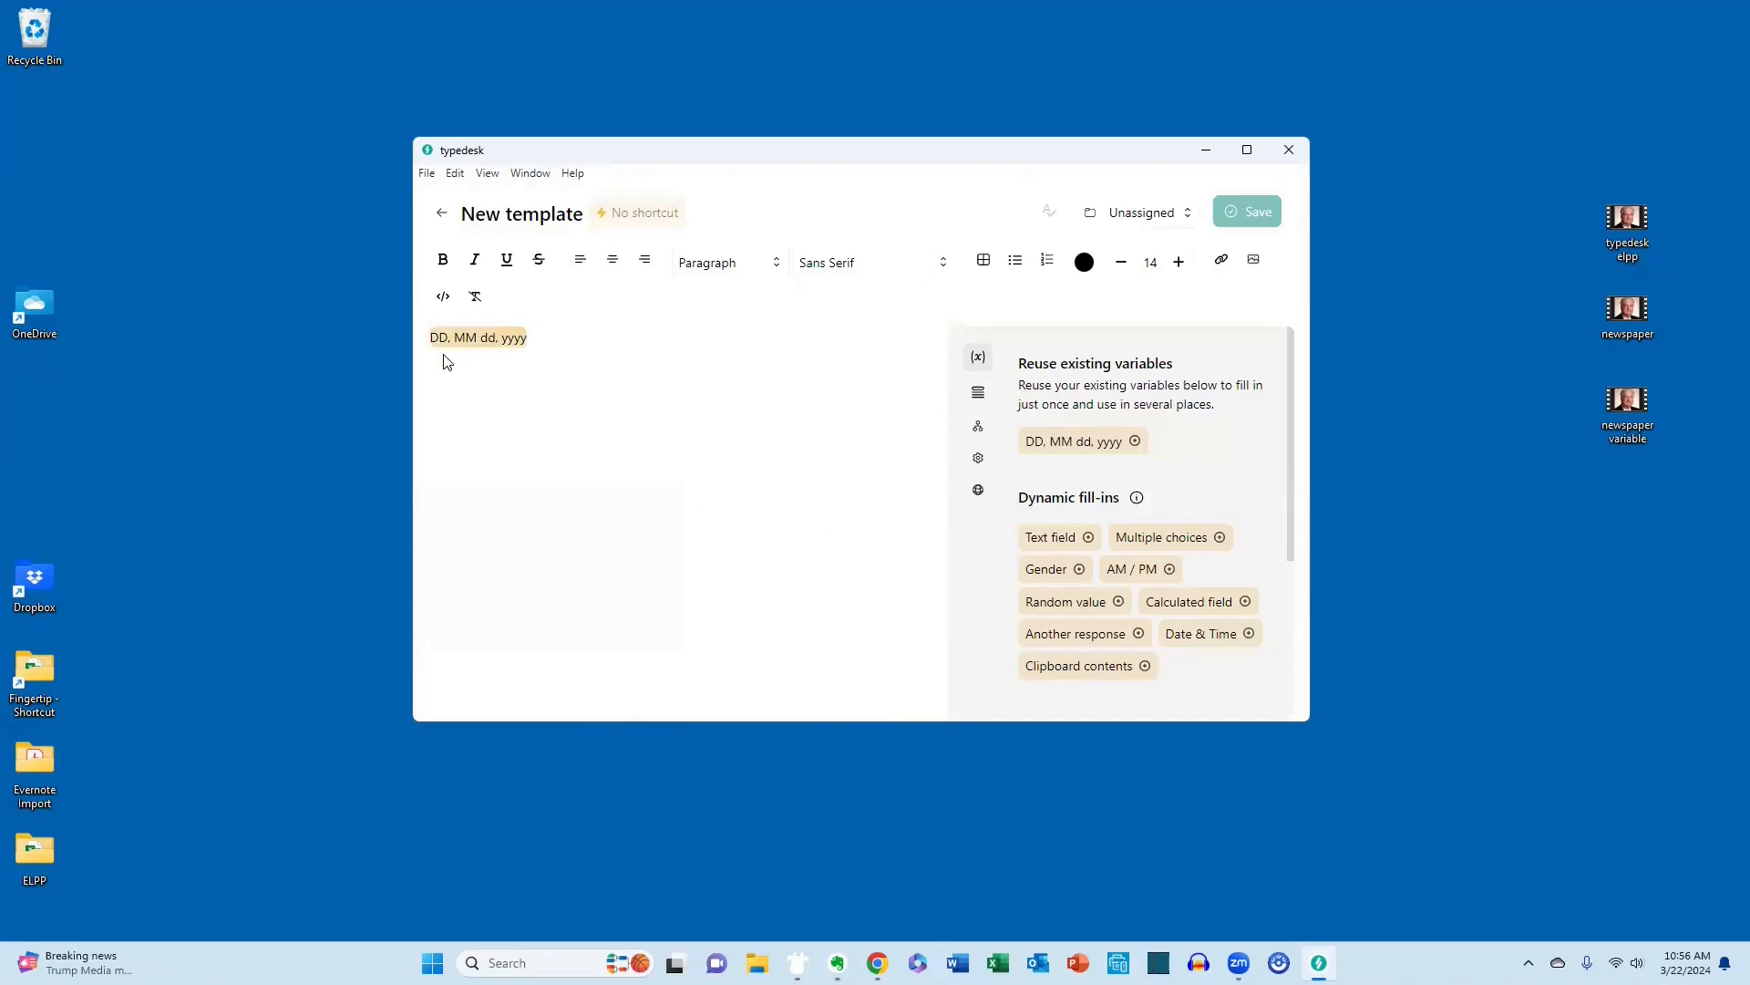
Name the date template new date.
double_click(515, 224)
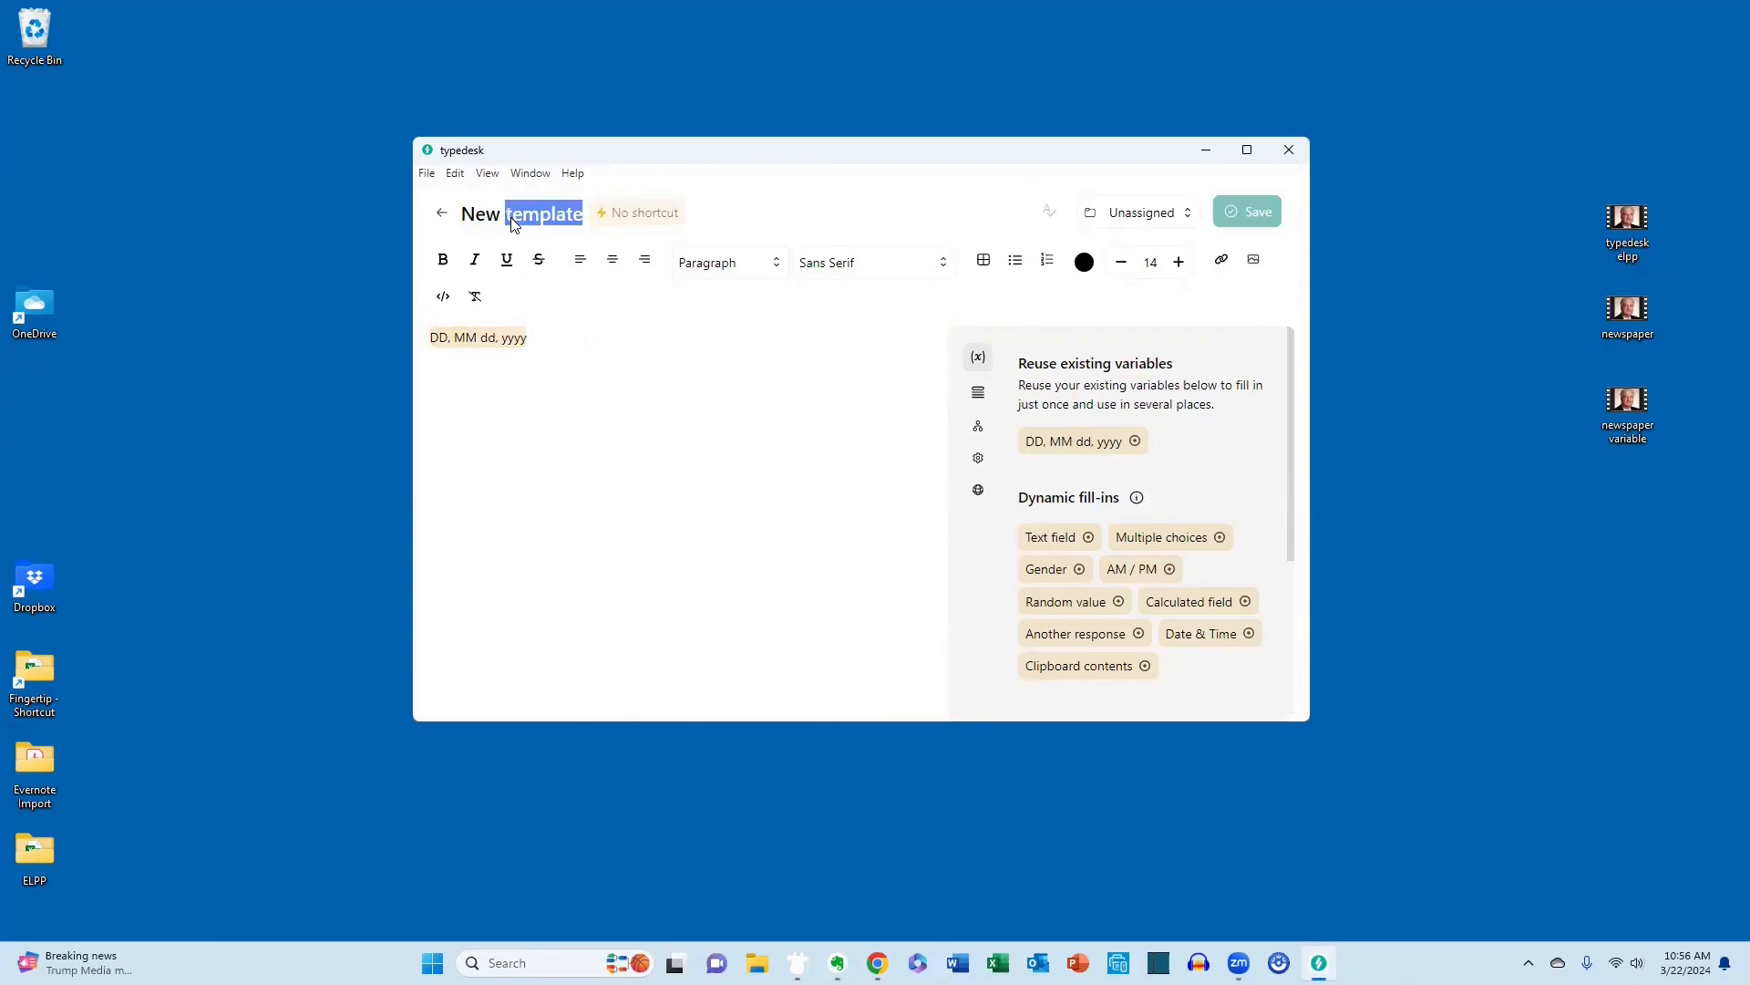
triple_click(515, 224)
text(n)
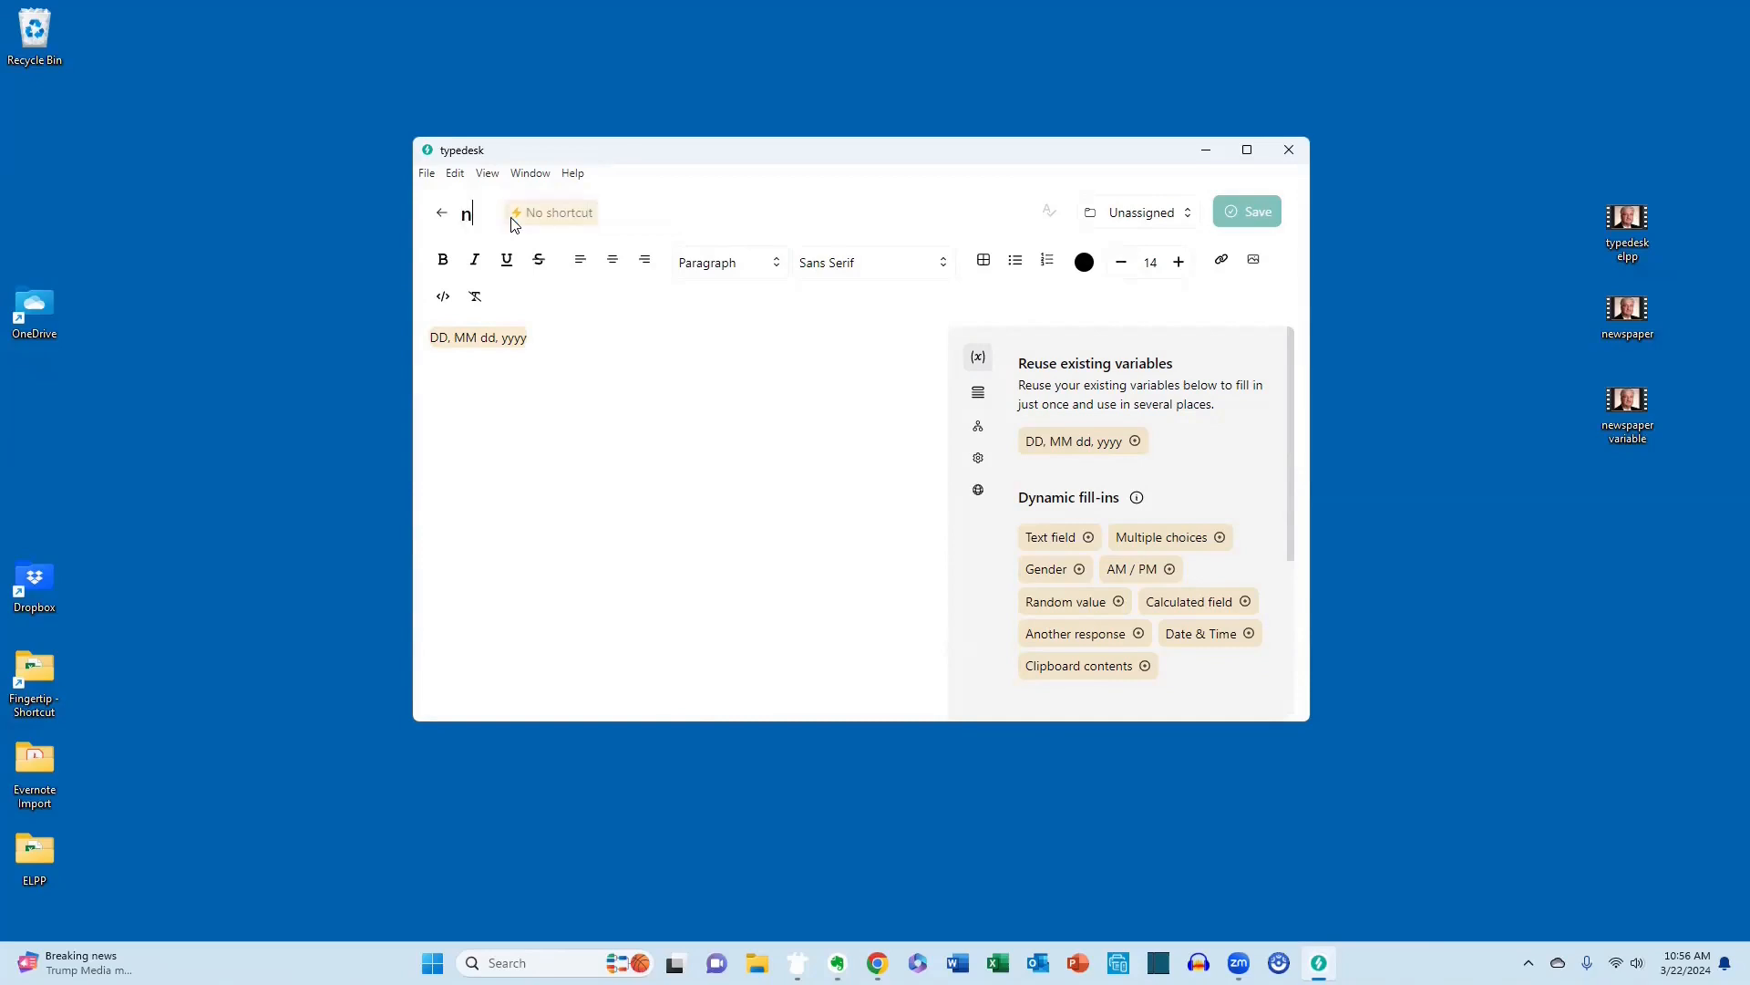
text(ew date)
Assign the autofill shortcut dts2 to the new date template and save it.
click(603, 219)
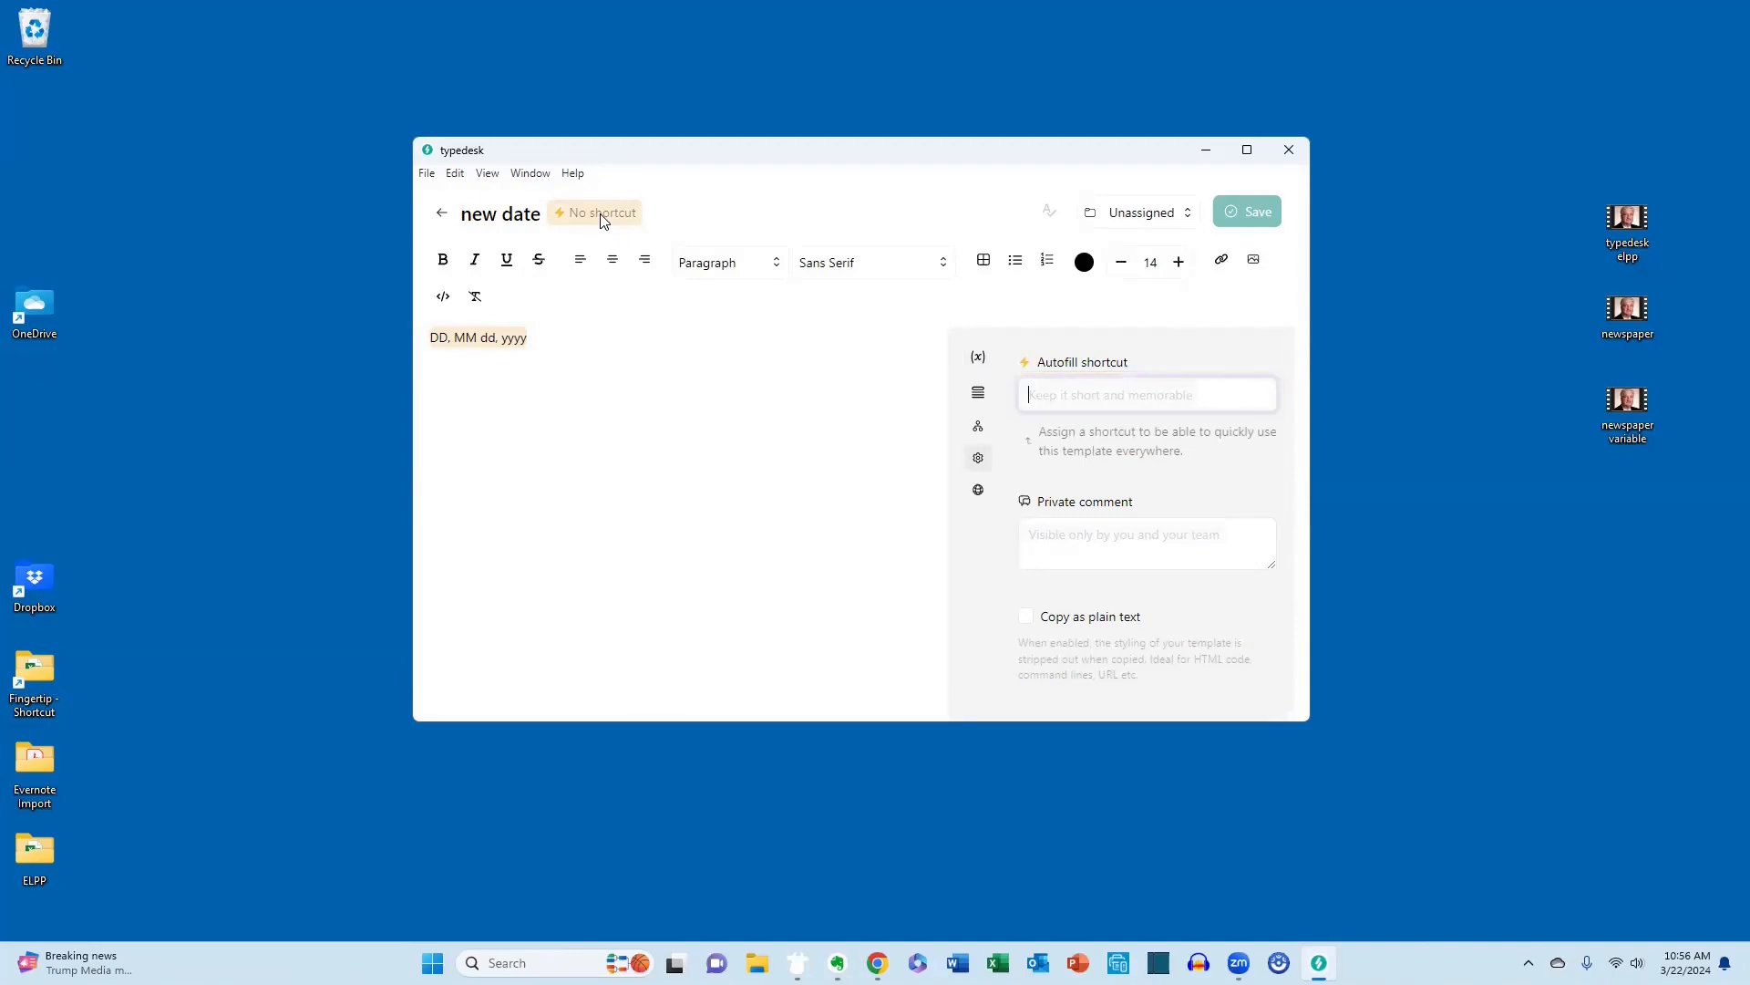
text(dts)
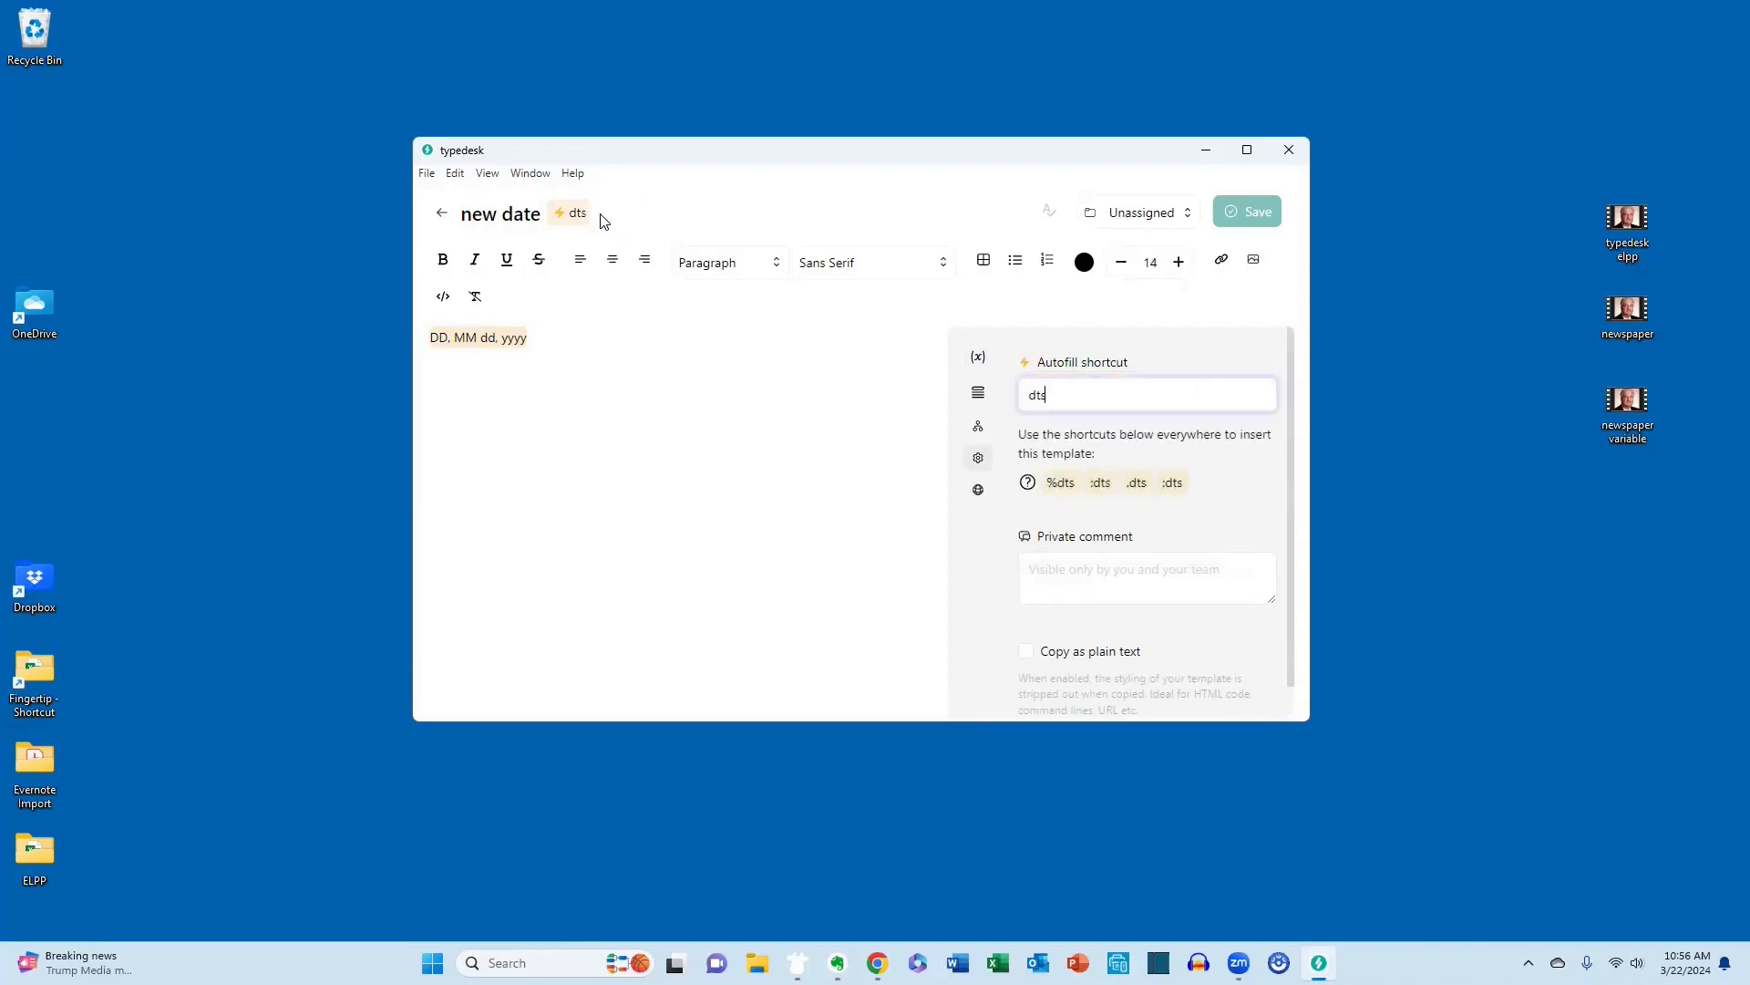
text(2)
click(1242, 213)
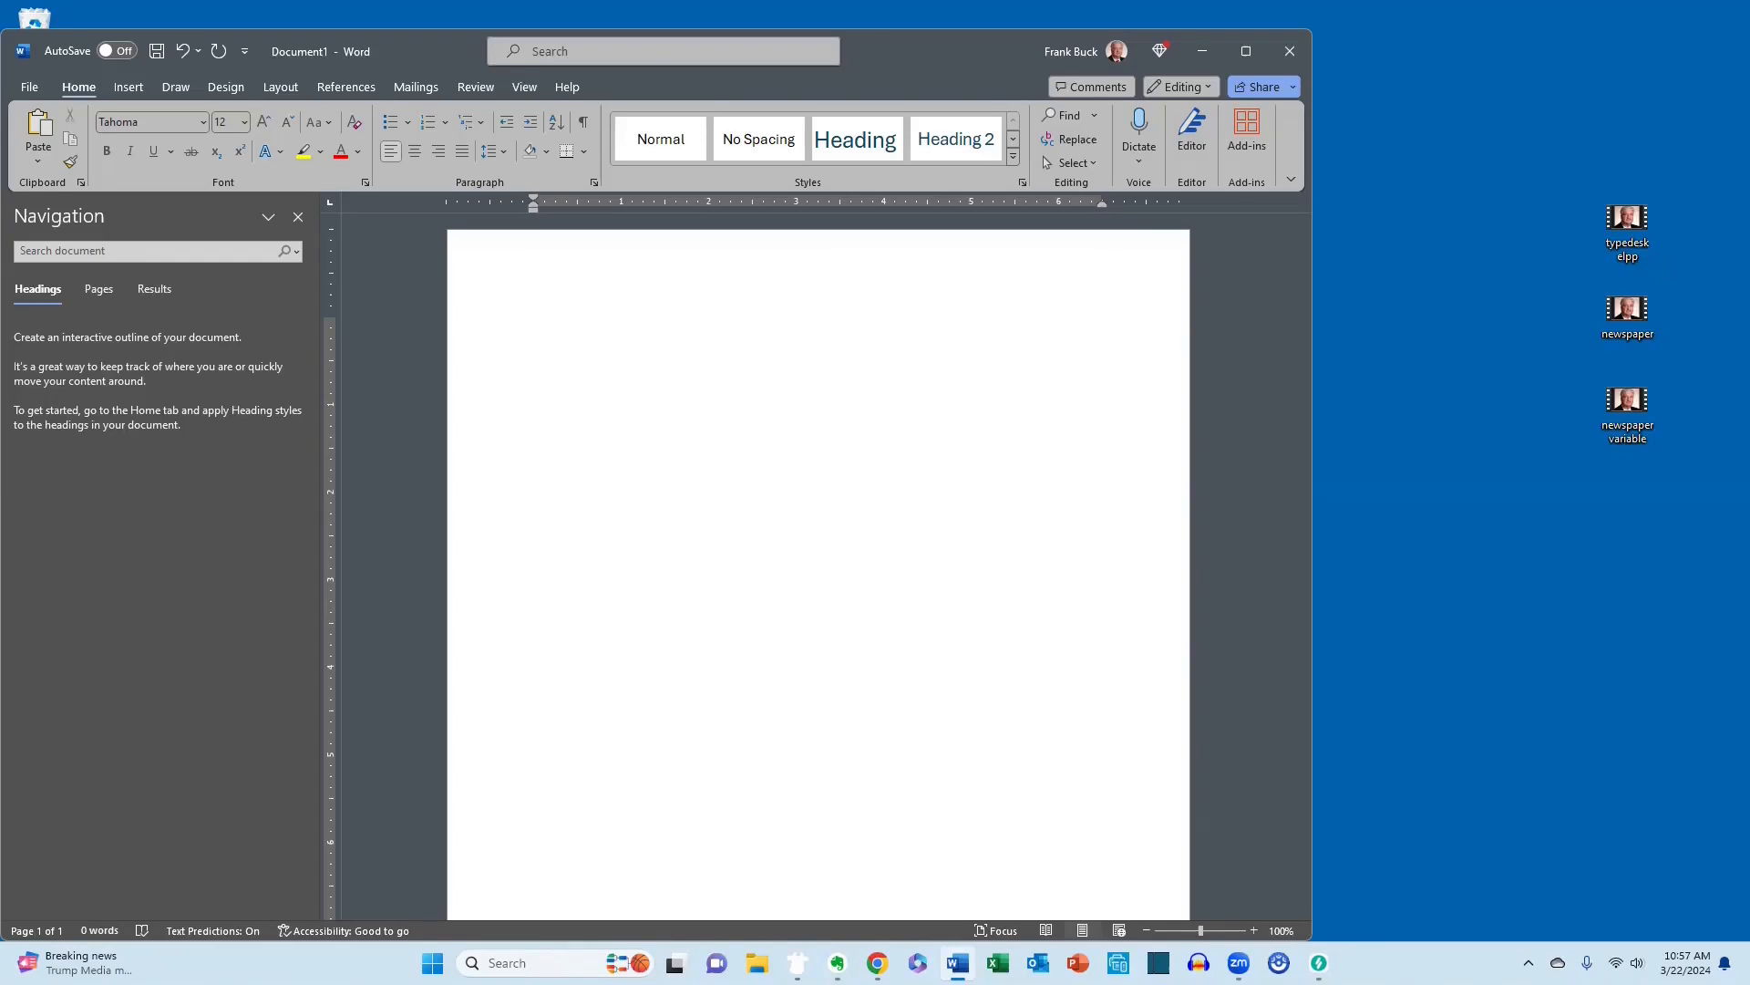
In a blank Word document, insert the current date by entering the new date template's autofill shortcut.
text(.dts)
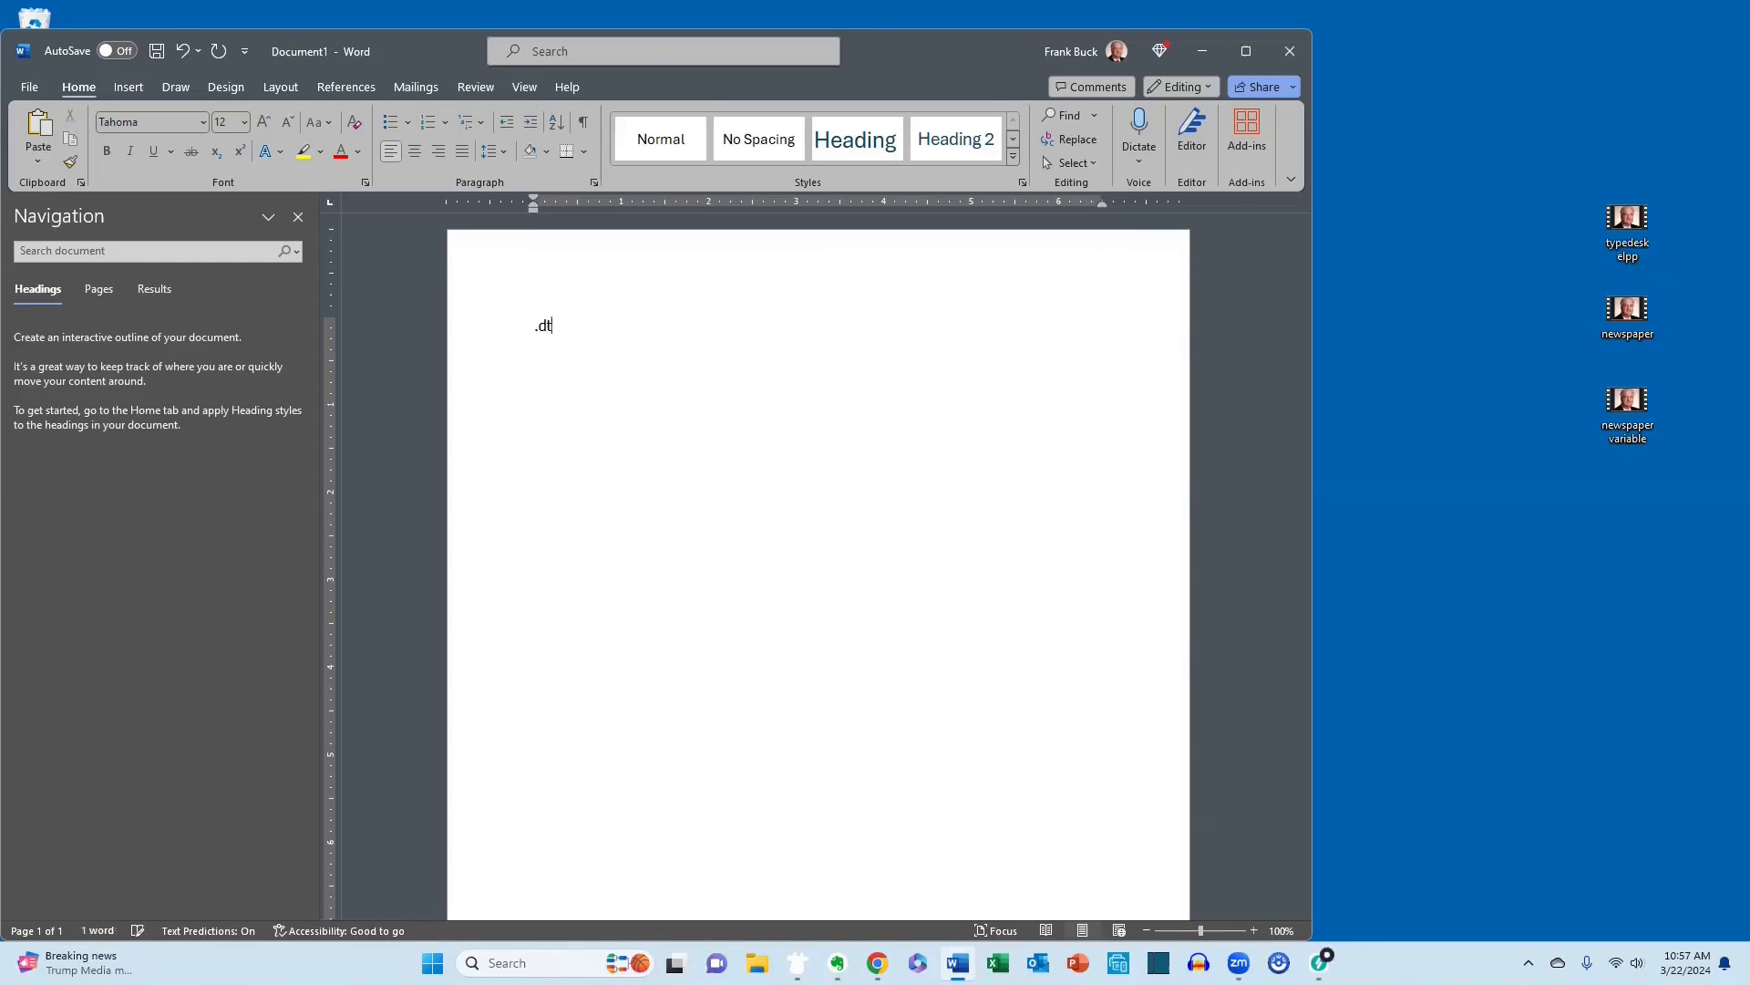